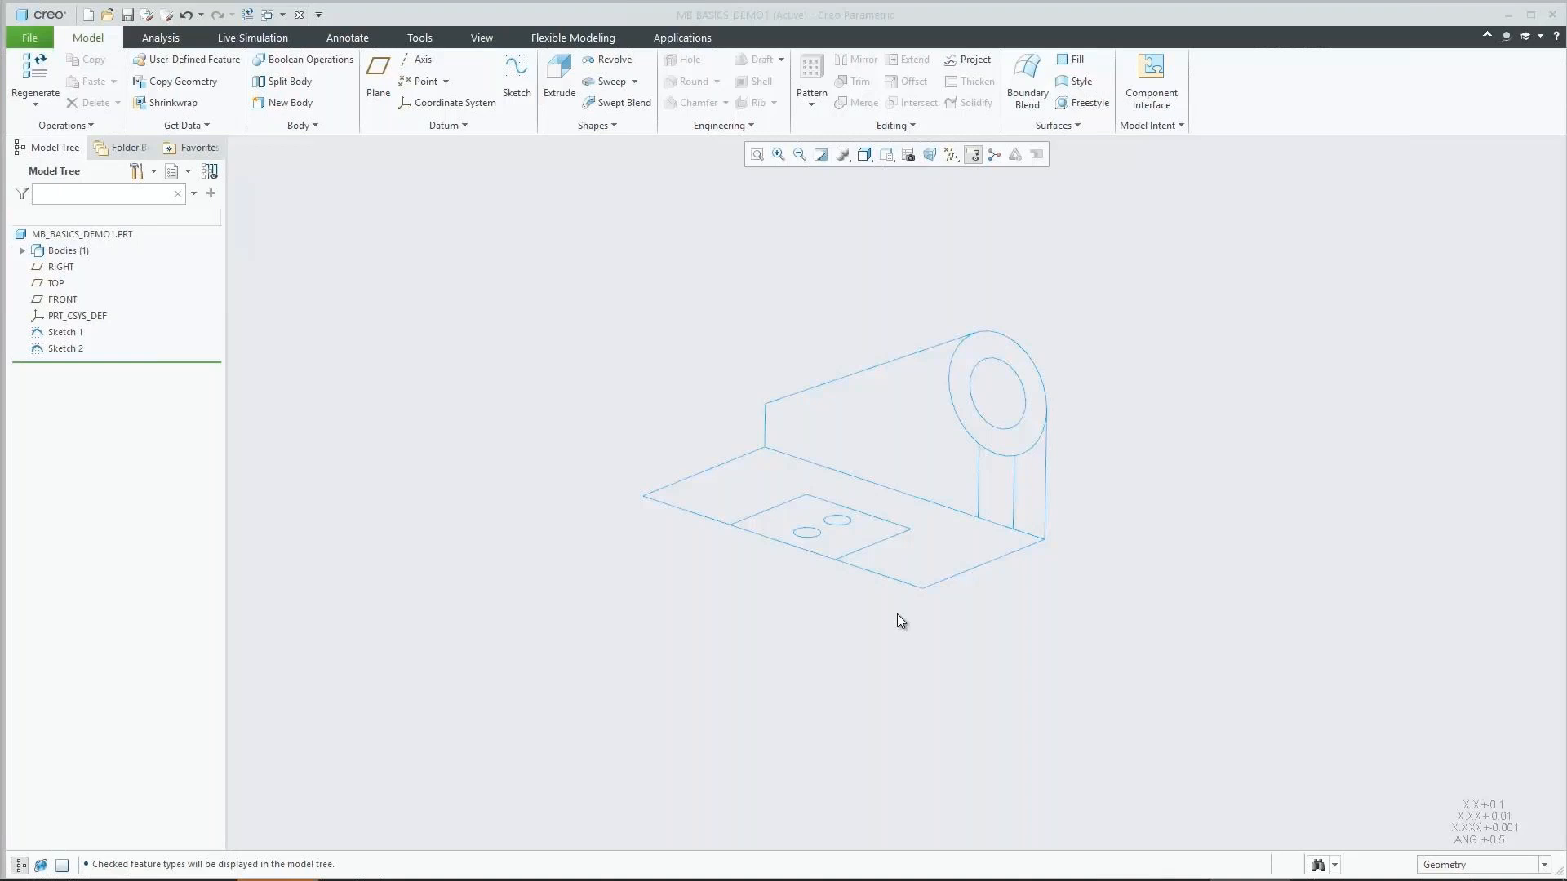
Extrude the base sketch downward as a solid plate with a depth of 3.5
{"action": "left_click", "coordinate": [780, 512]}
{"action": "right_click", "coordinate": [780, 511]}
{"action": "left_click", "coordinate": [793, 459]}
{"action": "left_click_drag", "start_coordinate": [861, 259], "coordinate": [865, 572]}
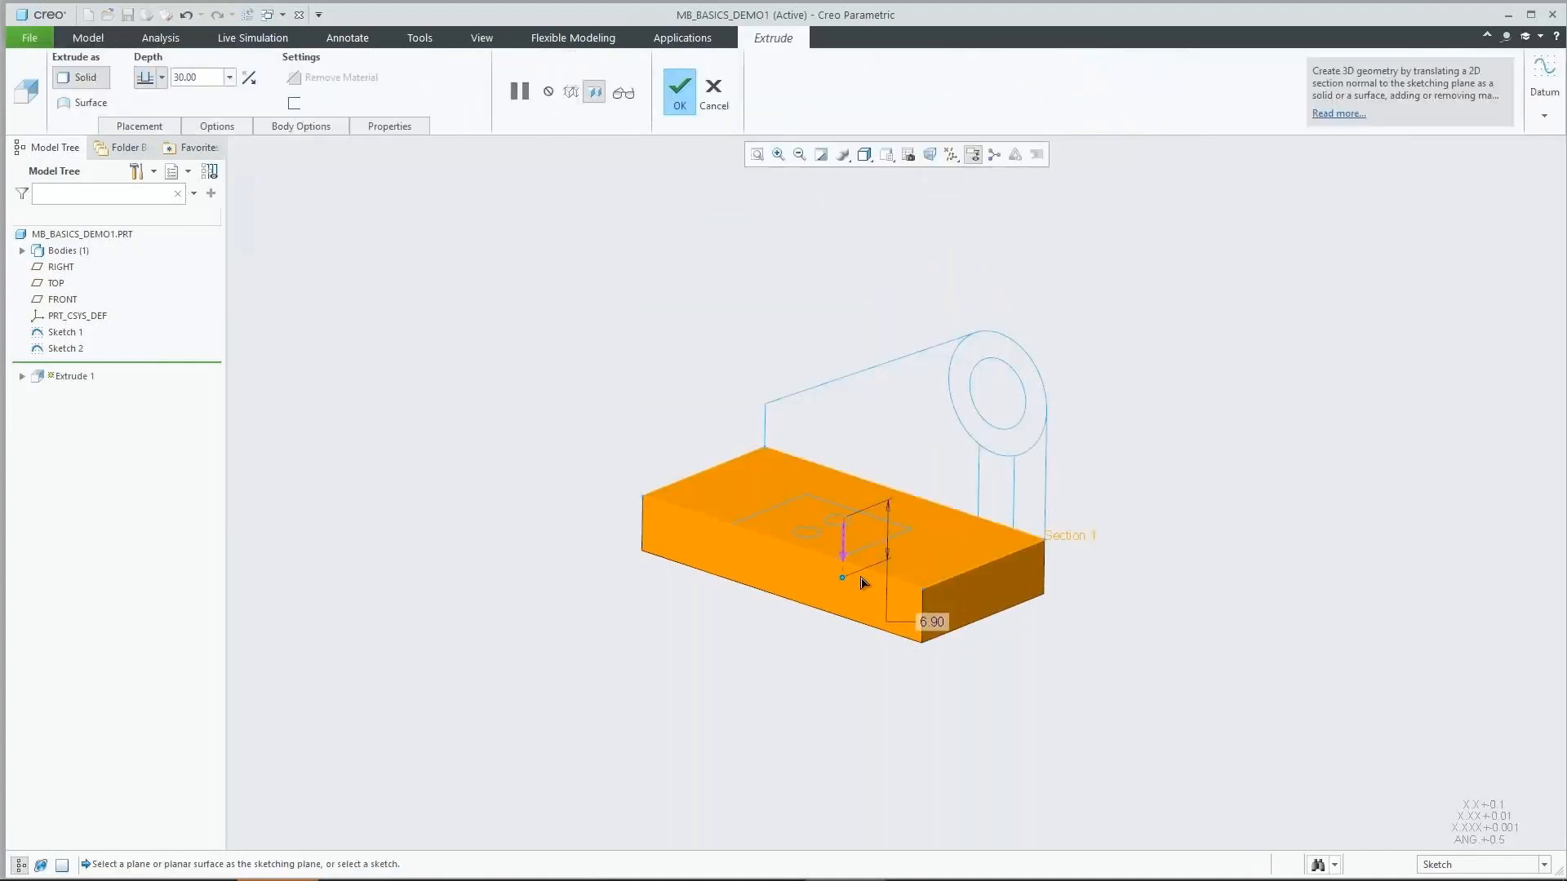
{"action": "double_click", "coordinate": [934, 605]}
{"action": "type", "text": "3.3"}
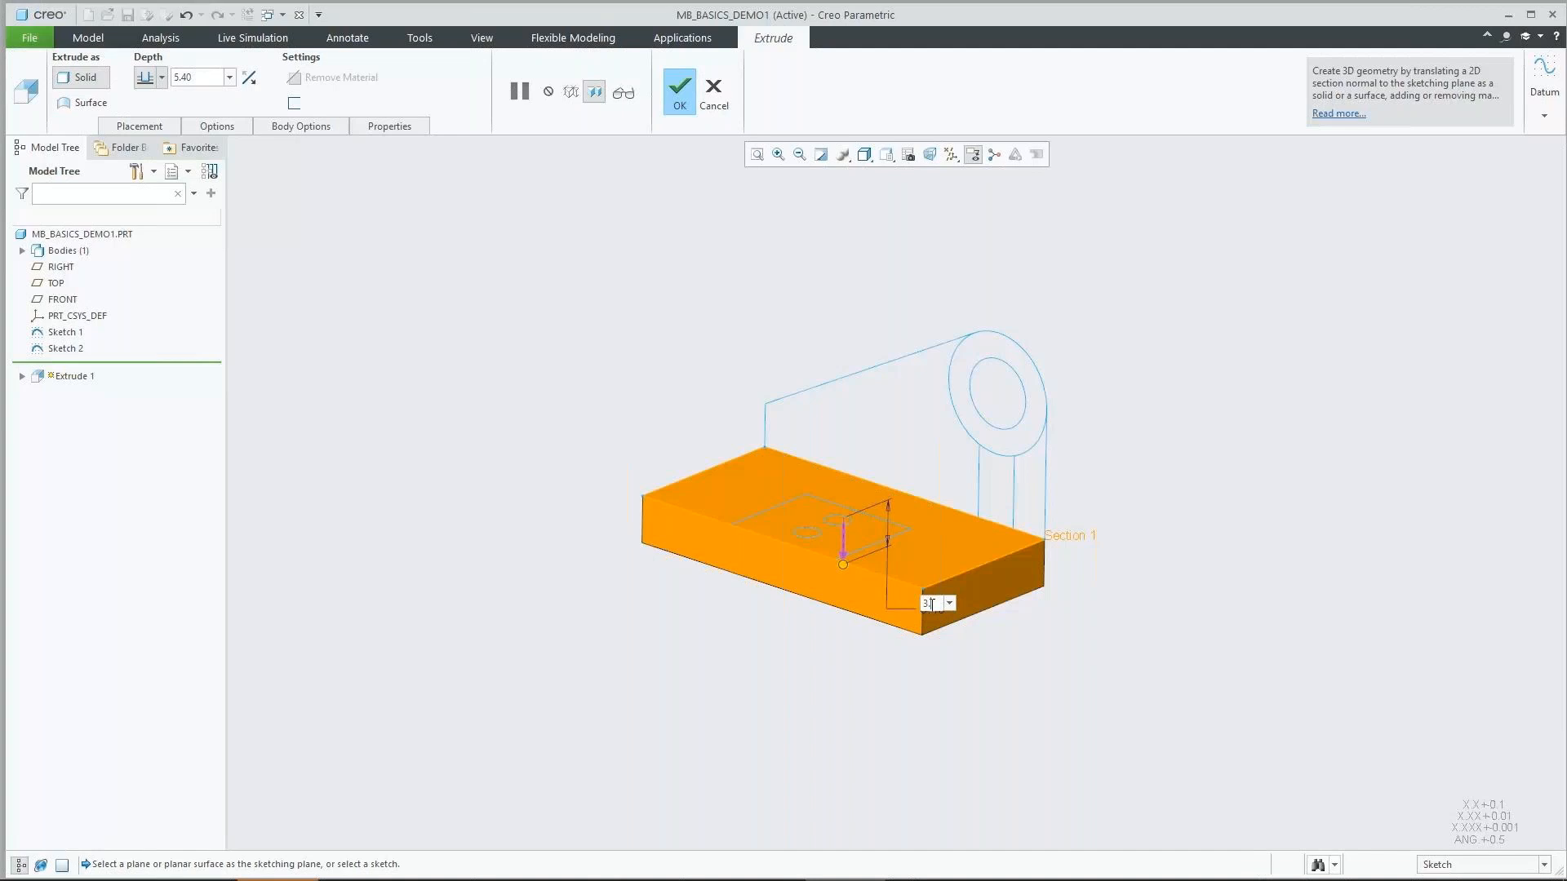
{"action": "key", "text": "Return"}
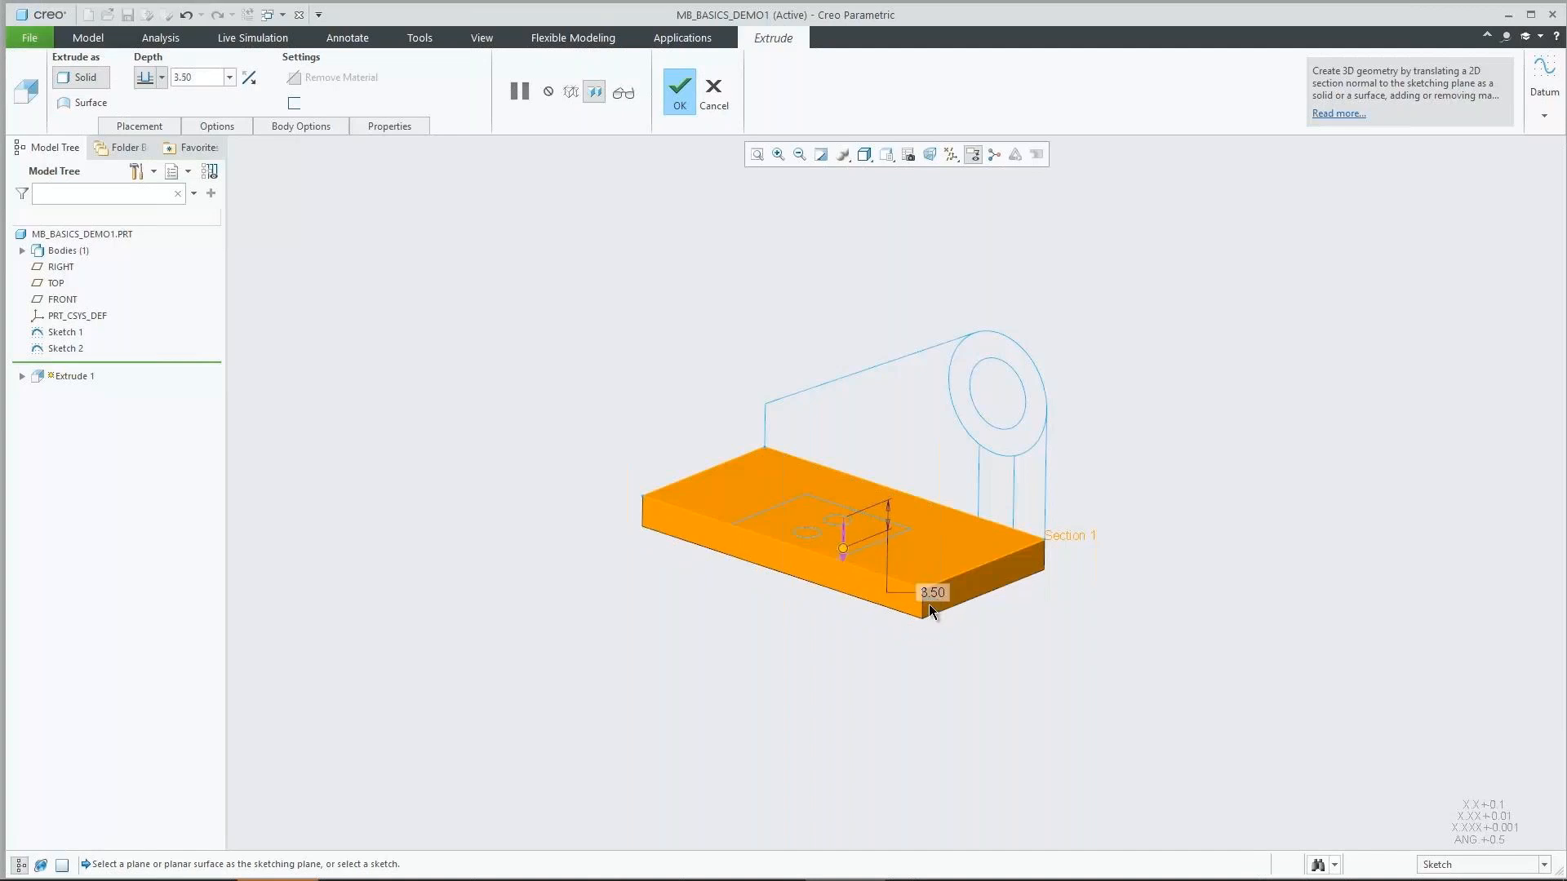
{"action": "middle_click", "coordinate": [964, 629]}
Extrude the two small circle regions downward through the base plate, removing material to make two holes
{"action": "left_click", "coordinate": [786, 605]}
{"action": "left_click", "coordinate": [806, 536]}
{"action": "left_click", "coordinate": [849, 447]}
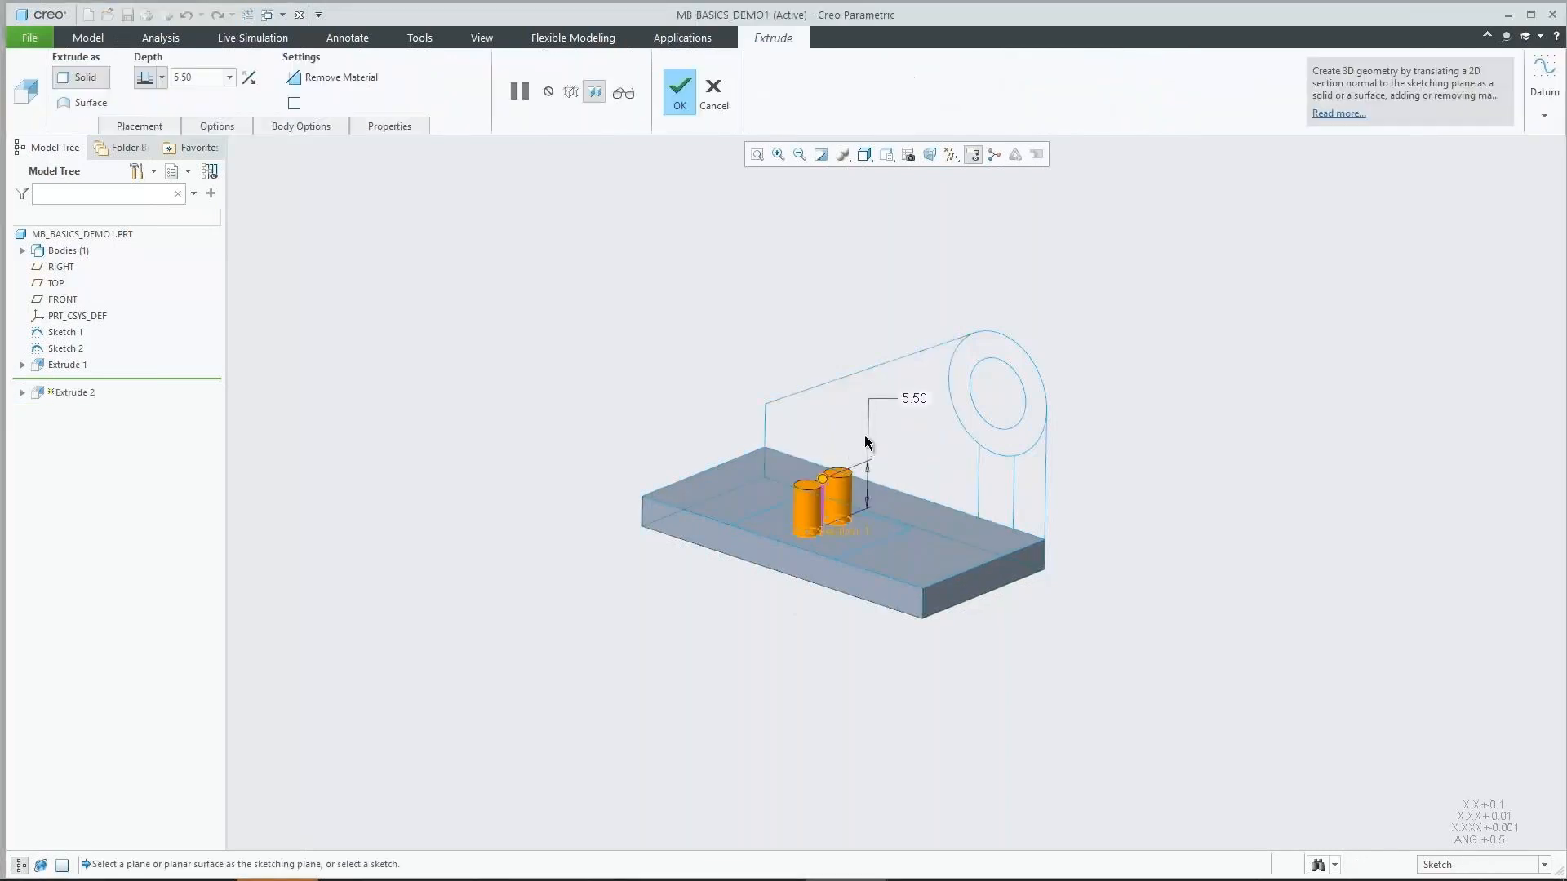
{"action": "left_click_drag", "start_coordinate": [826, 479], "coordinate": [821, 657]}
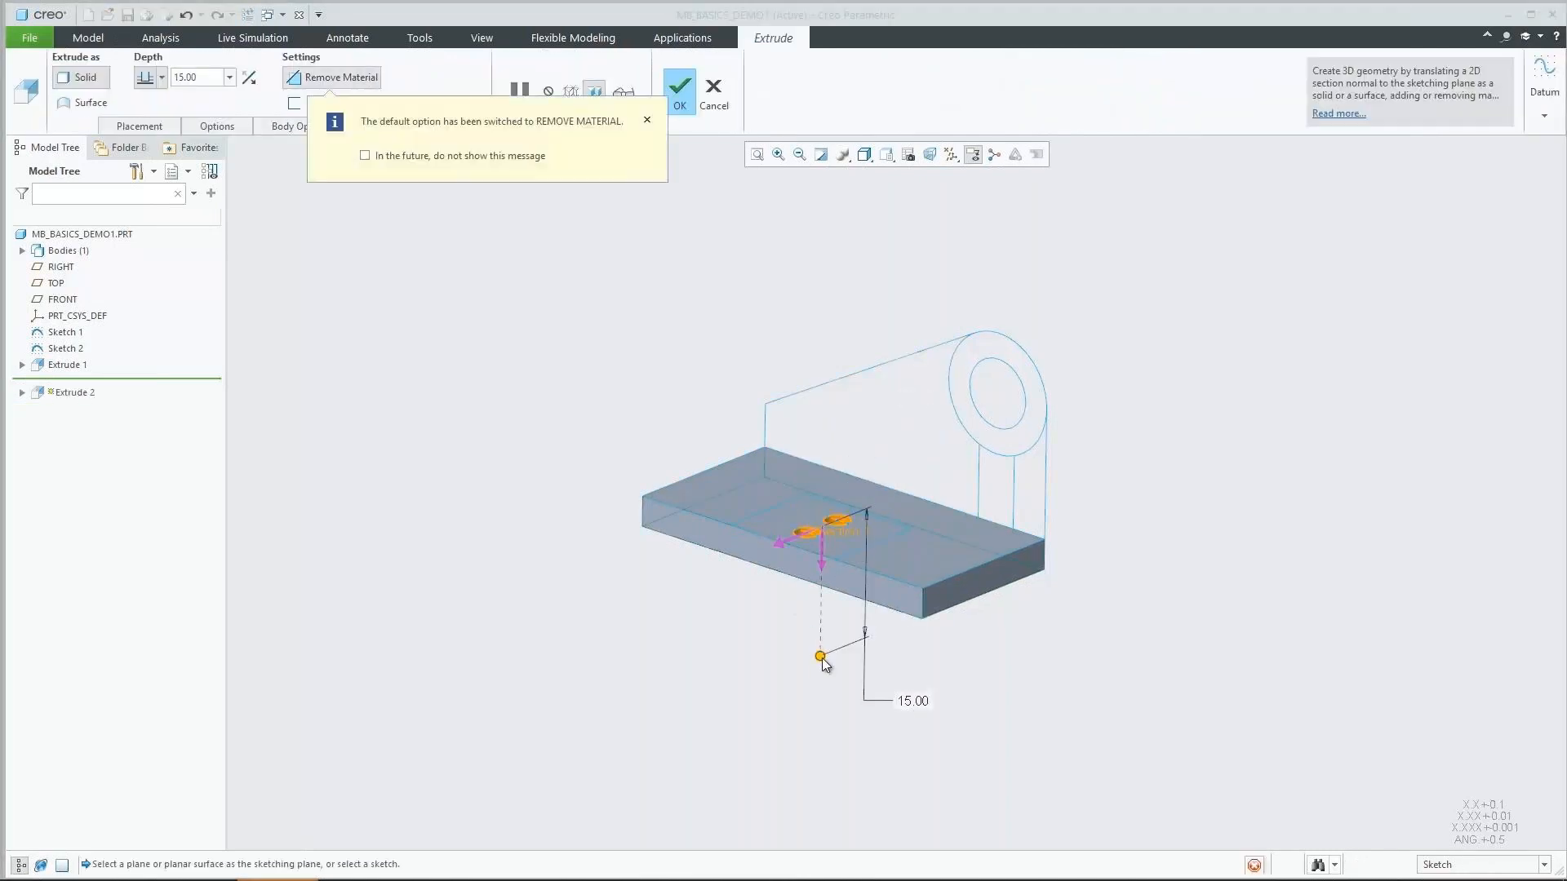
{"action": "left_click", "coordinate": [884, 702]}
{"action": "left_click", "coordinate": [918, 775]}
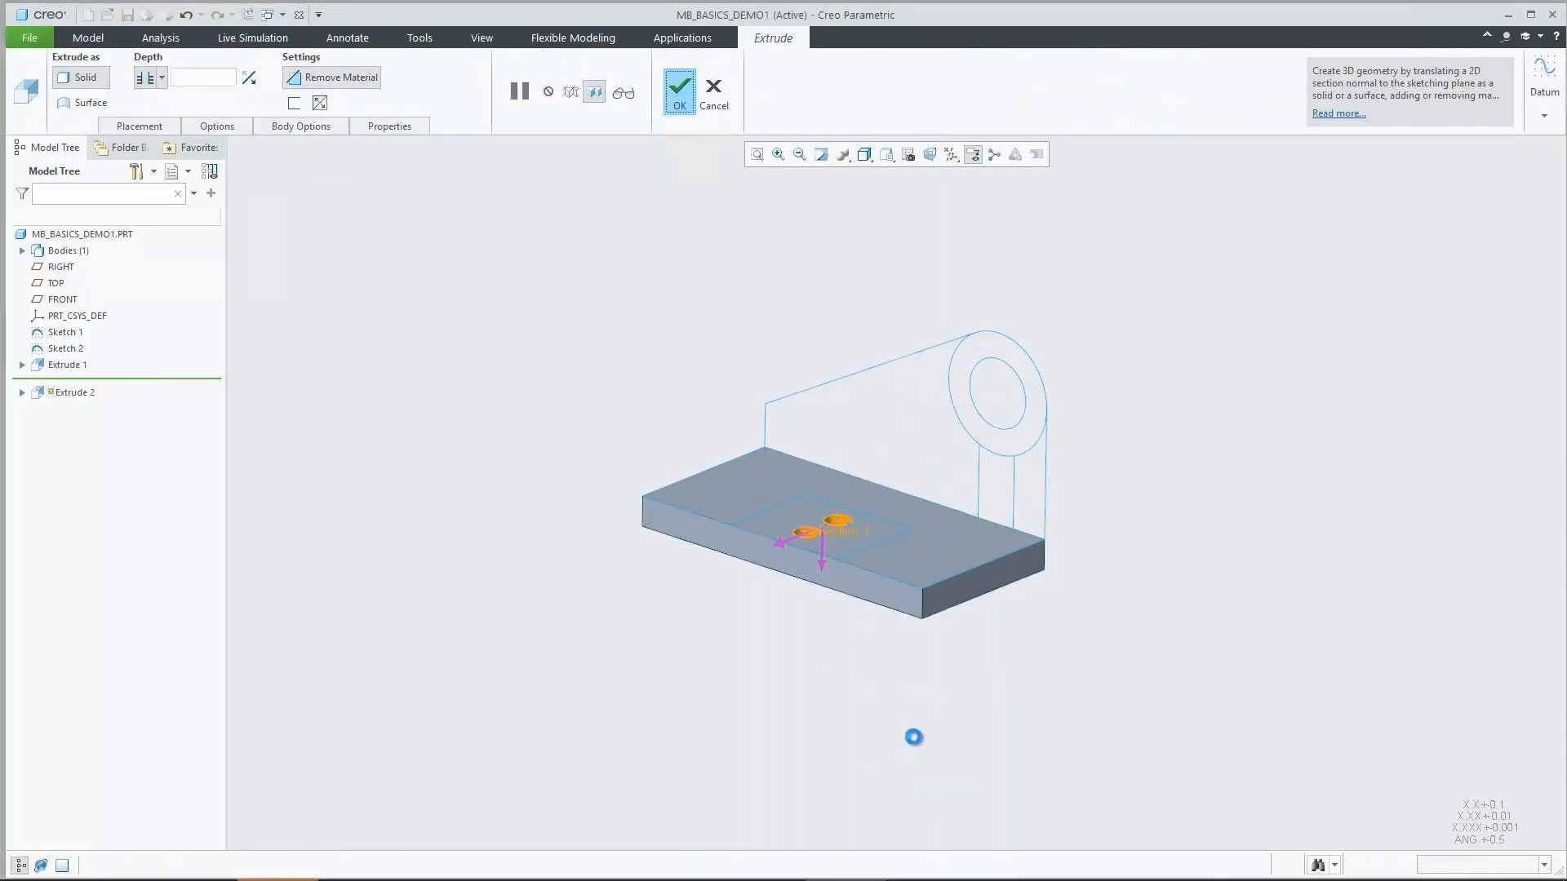
Extrude the rectangular region around the two holes down into the plate as a material-removing pocket with a depth of 2.5
{"action": "left_click", "coordinate": [875, 527]}
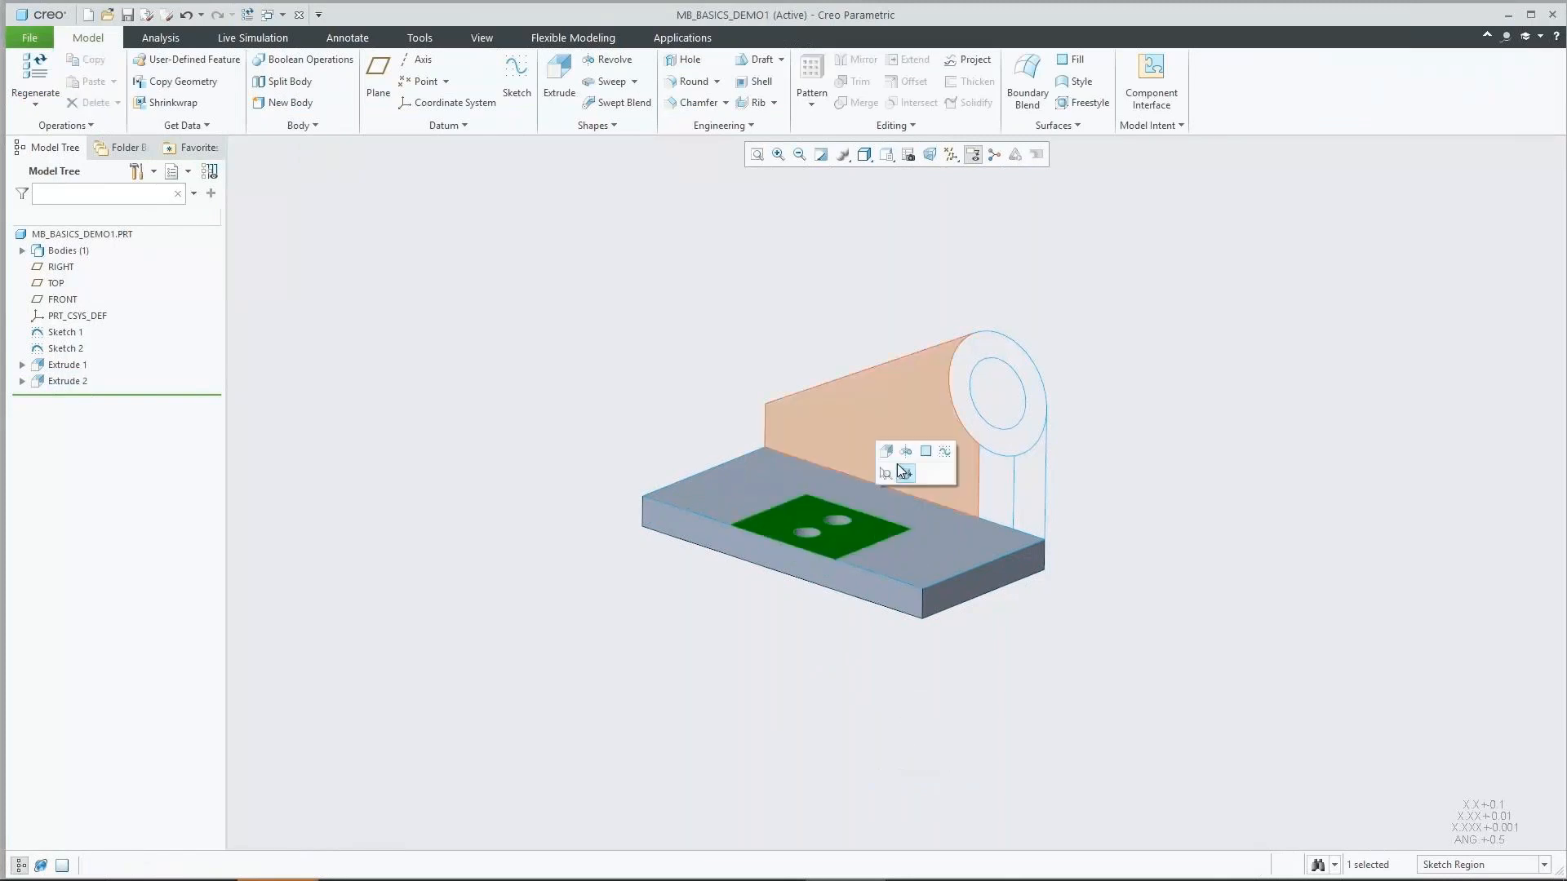
{"action": "left_click", "coordinate": [884, 447]}
{"action": "left_click_drag", "start_coordinate": [826, 412], "coordinate": [913, 589]}
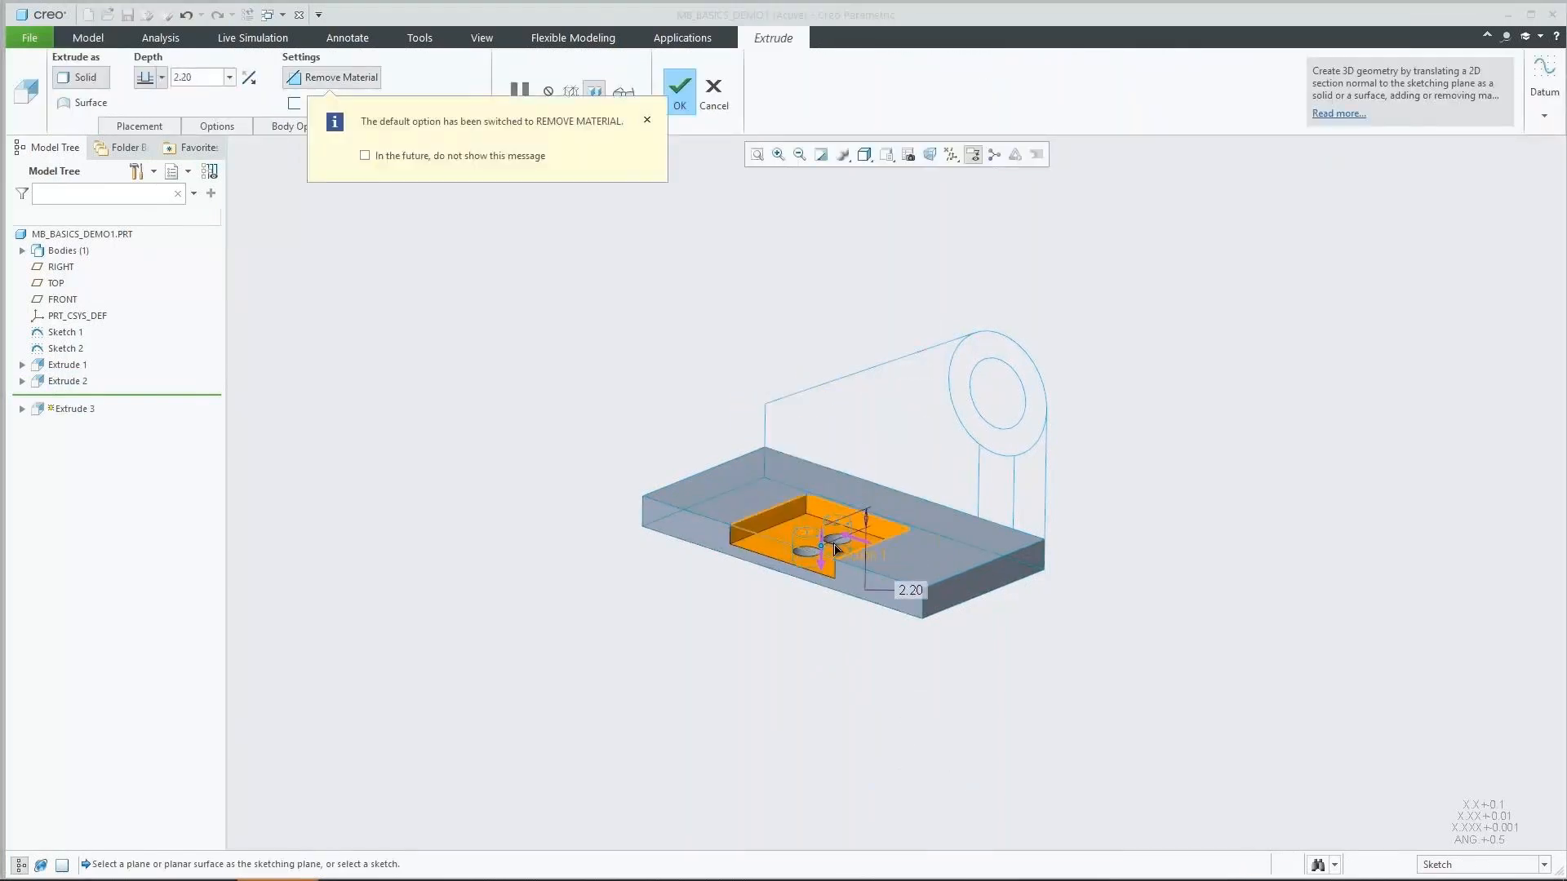
{"action": "double_click", "coordinate": [911, 587]}
{"action": "type", "text": "2"}
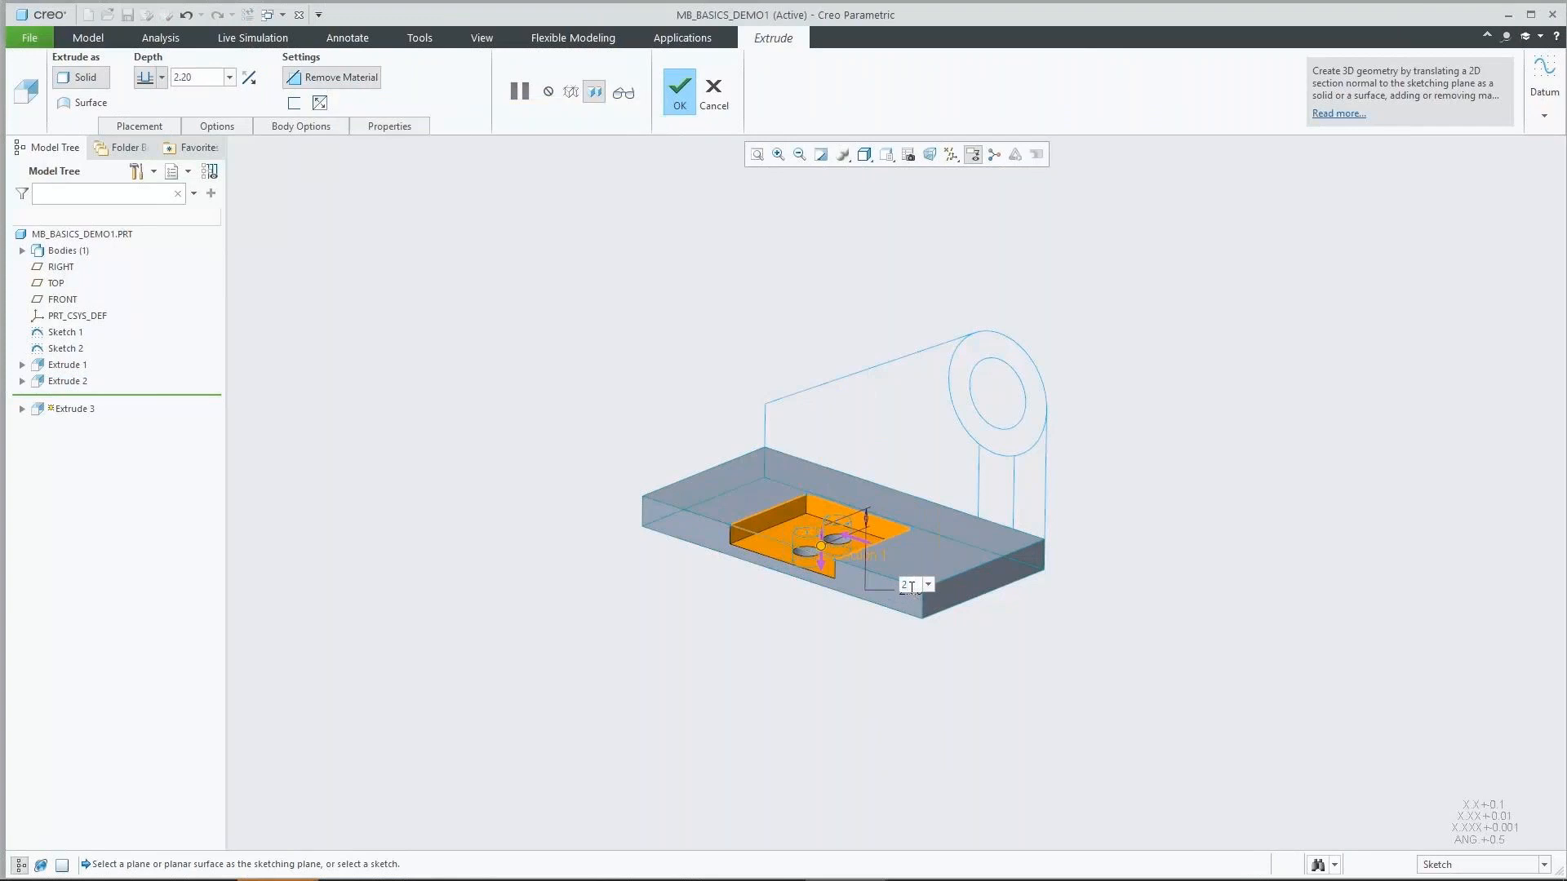
{"action": "type", "text": ".5"}
{"action": "key", "text": "Return"}
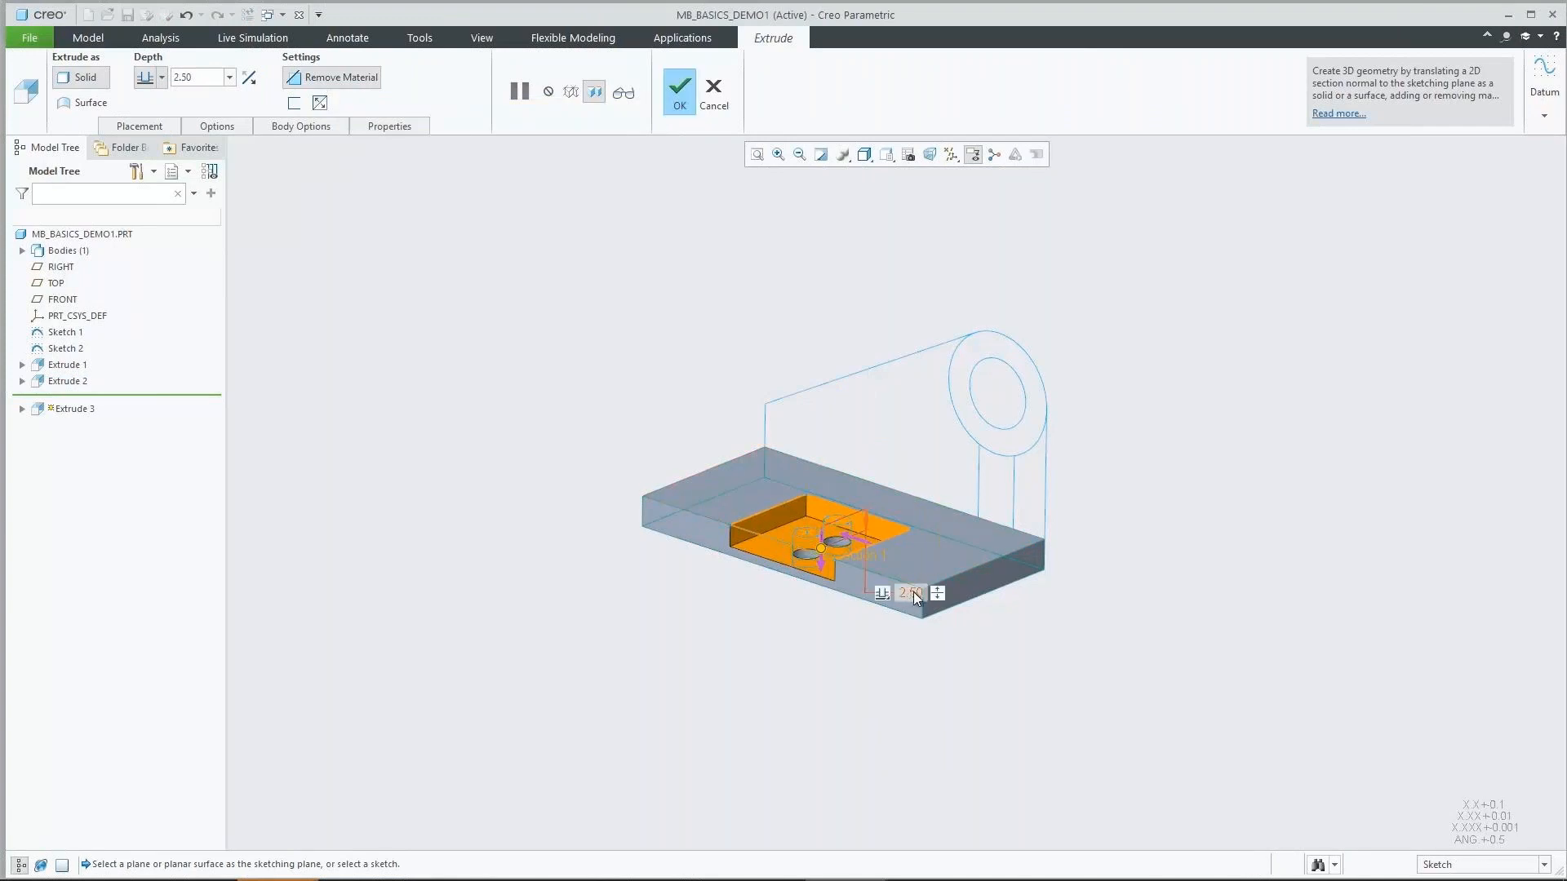
Check which body the pocket cut applies to, expand the Bodies node in the model tree and accept the cut
{"action": "left_click", "coordinate": [307, 127]}
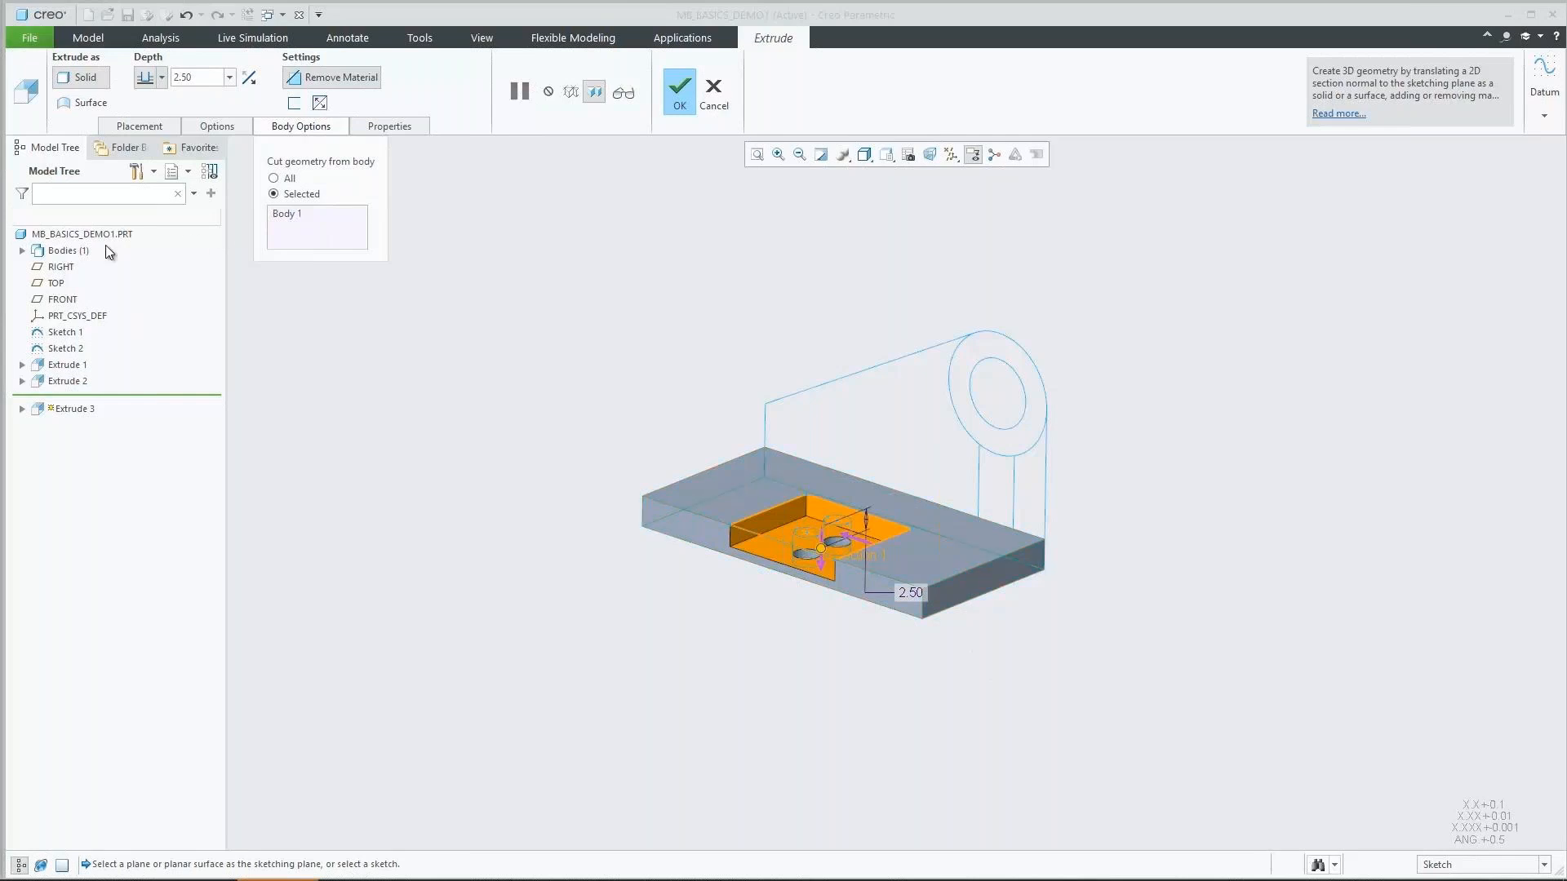
{"action": "left_click", "coordinate": [22, 251]}
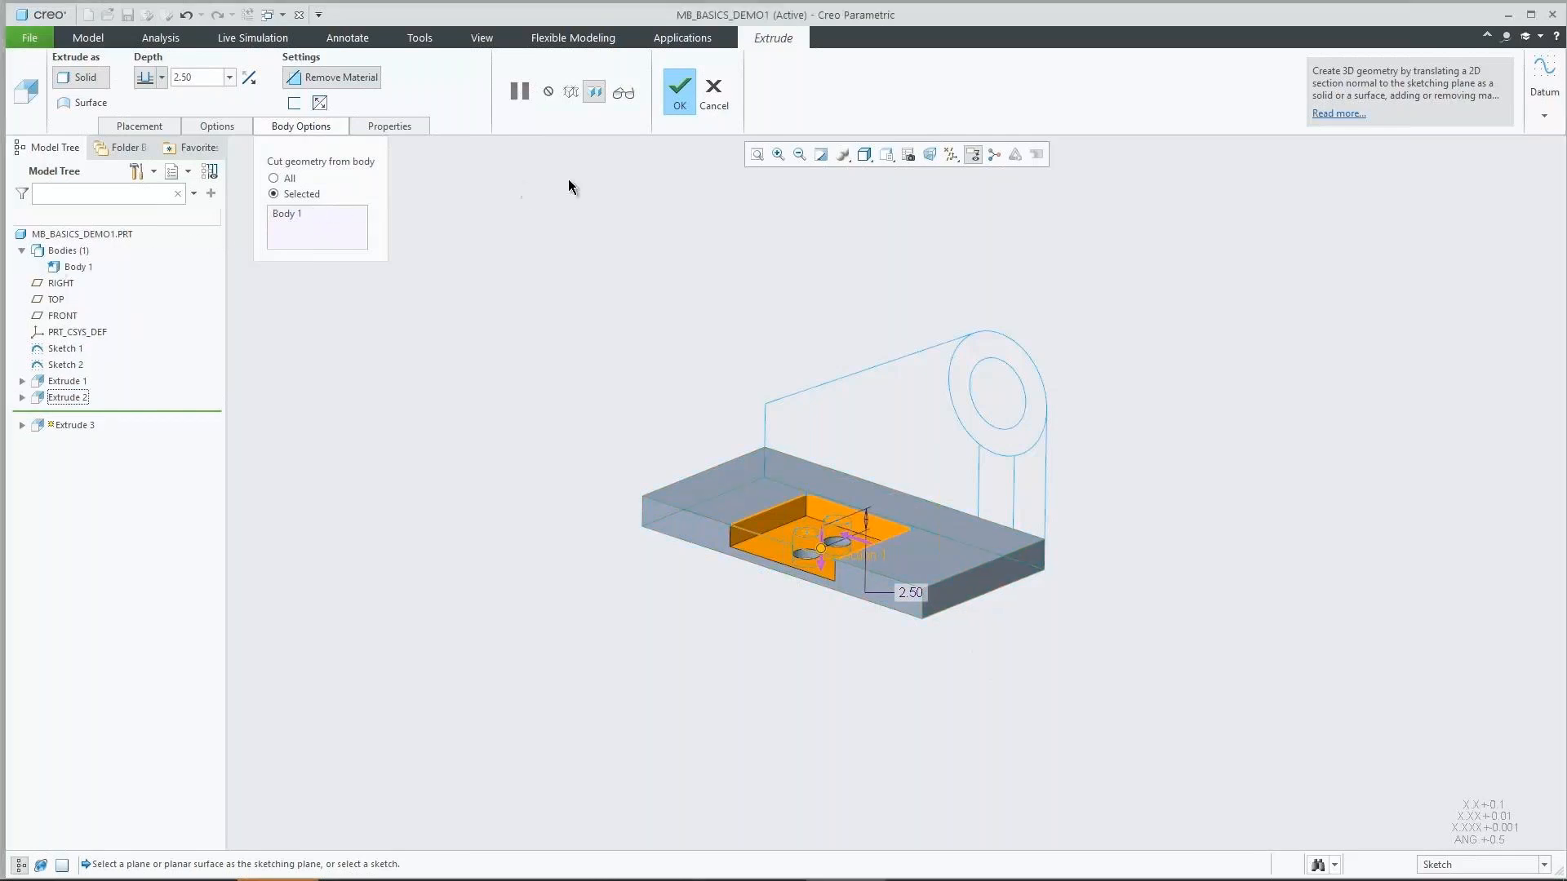
{"action": "left_click", "coordinate": [681, 91]}
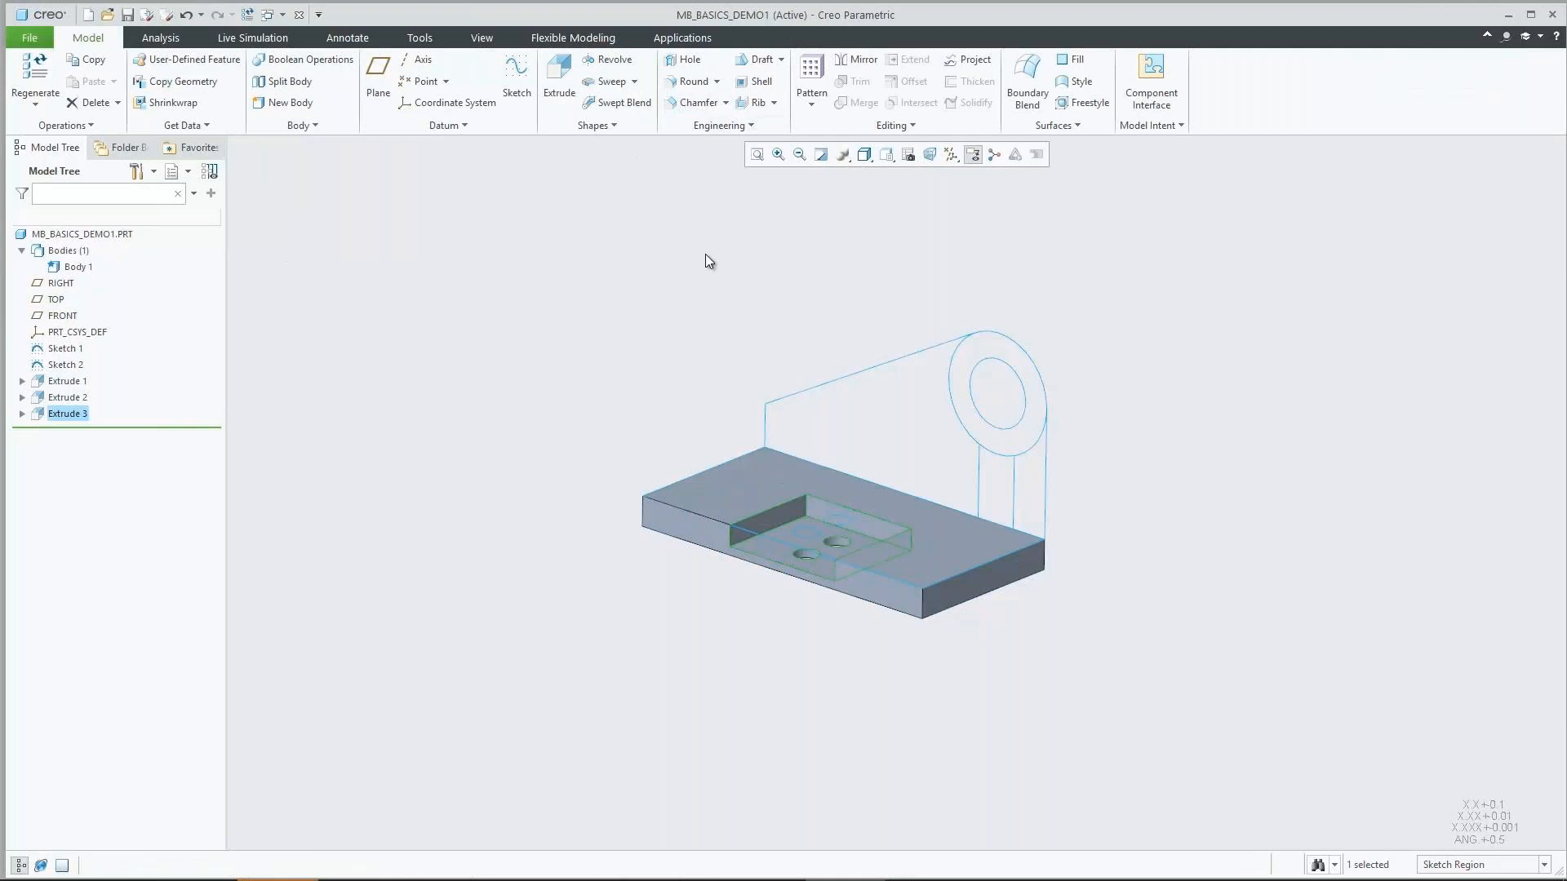
{"action": "left_click", "coordinate": [705, 261]}
Extrude the upright profile's regions, leaving out the inner circle, over the base plate with a depth of 4.5
{"action": "left_click", "coordinate": [918, 395]}
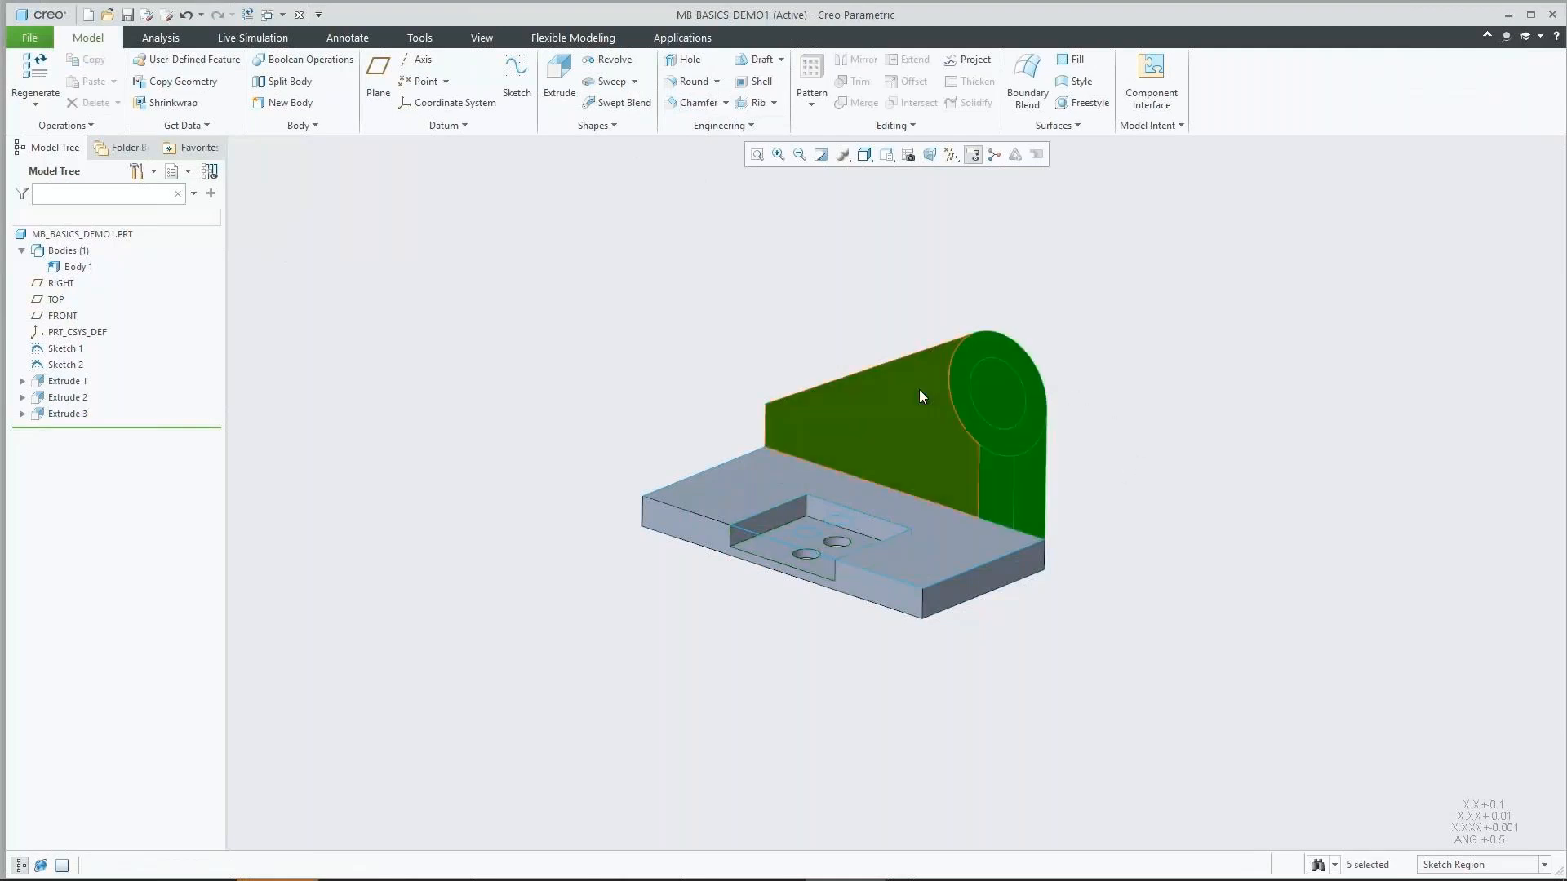
{"action": "left_click", "coordinate": [1001, 394], "text": "ctrl"}
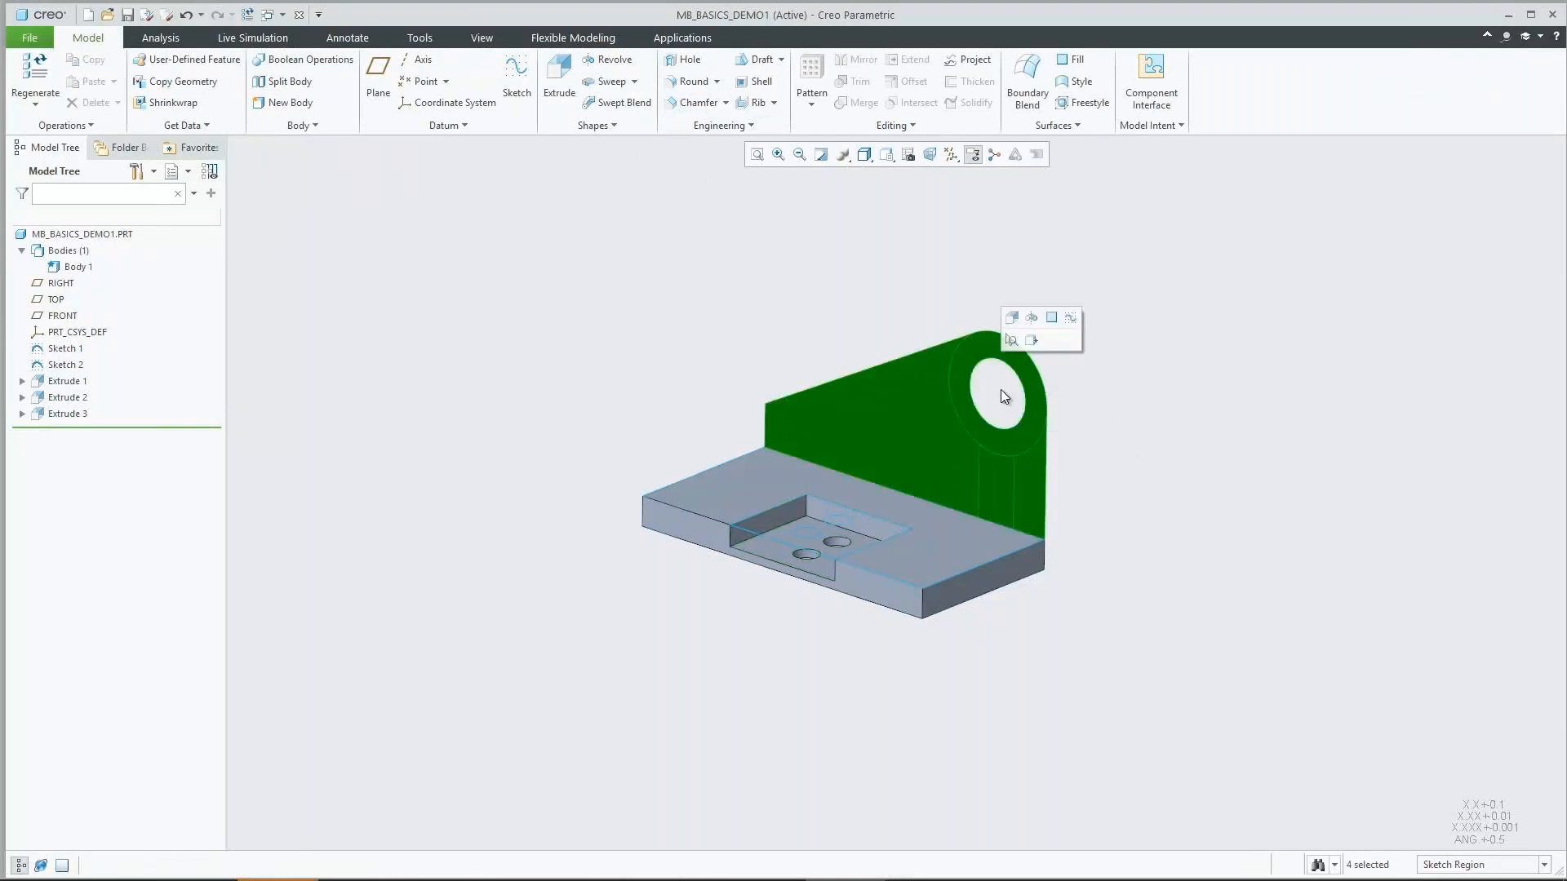
{"action": "left_click", "coordinate": [1007, 321]}
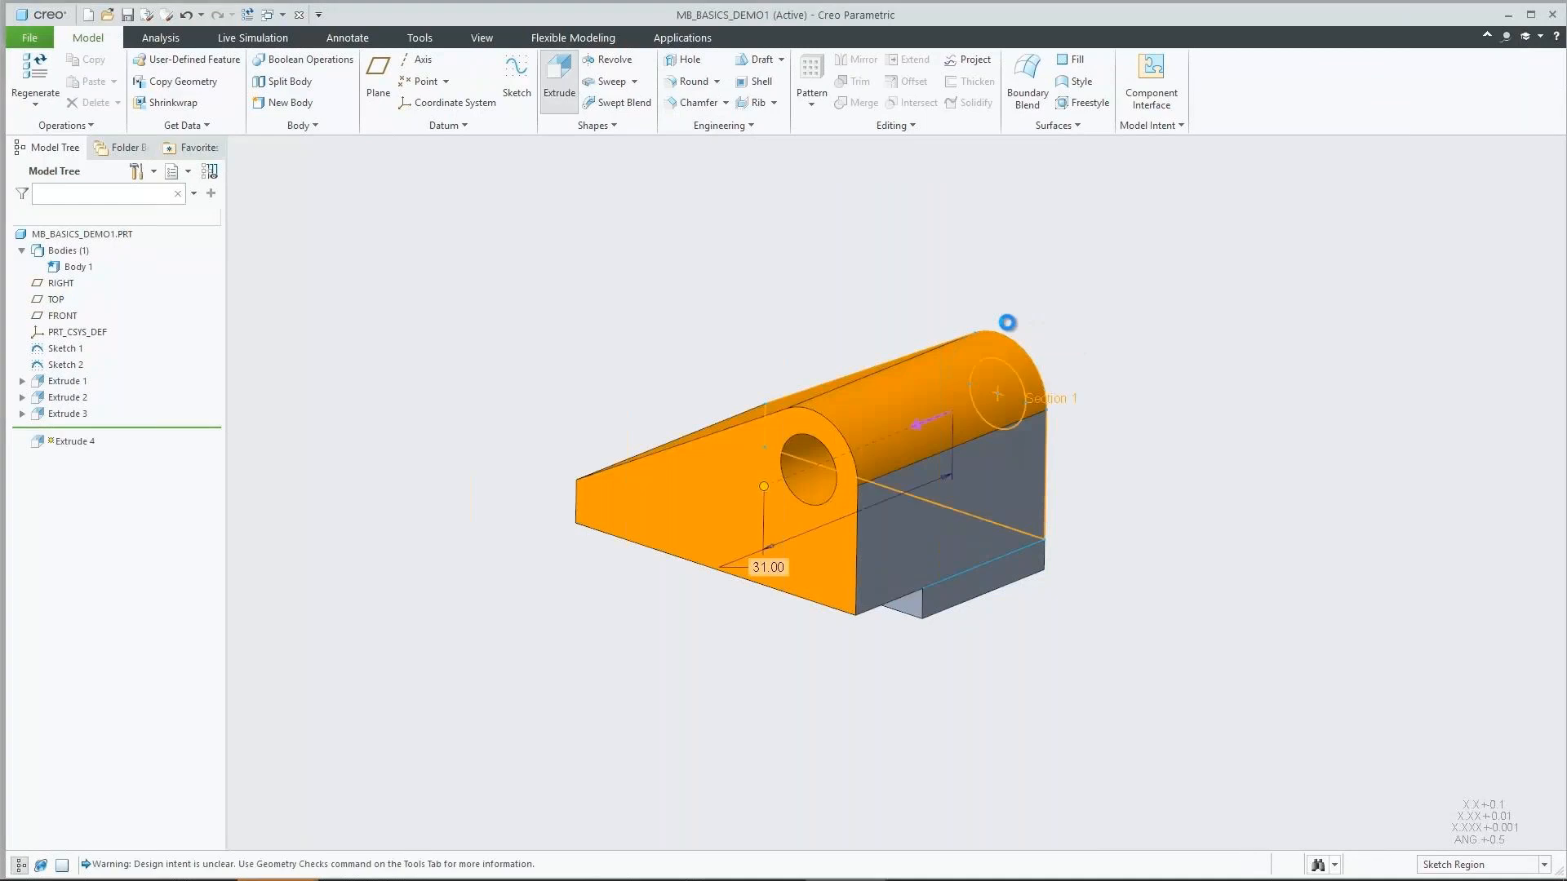
{"action": "double_click", "coordinate": [765, 563]}
{"action": "type", "text": "4"}
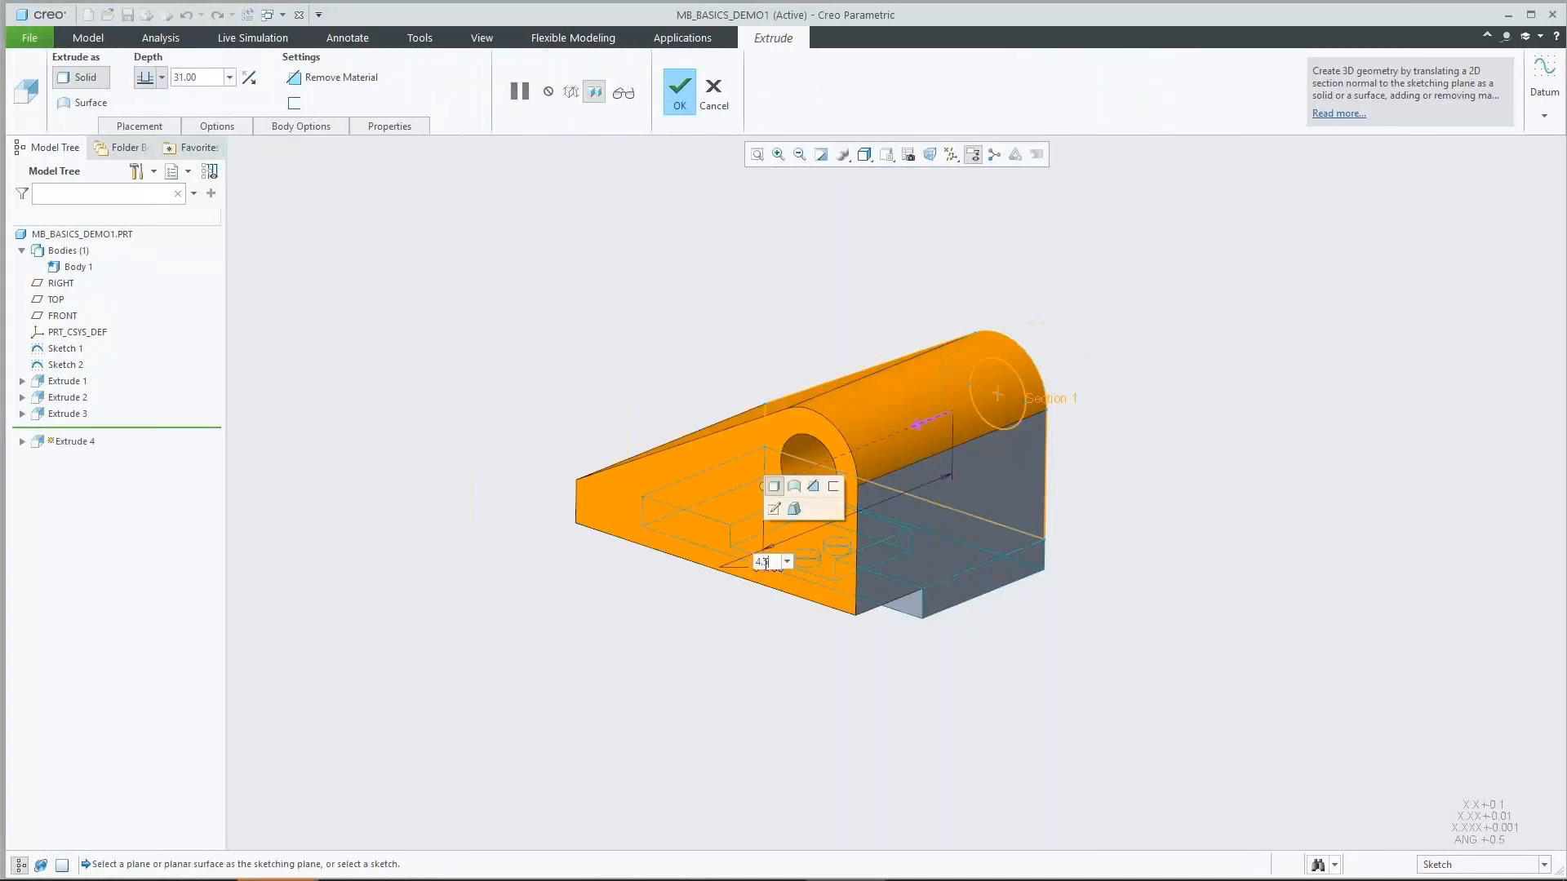
{"action": "type", "text": ".5"}
{"action": "key", "text": "Return"}
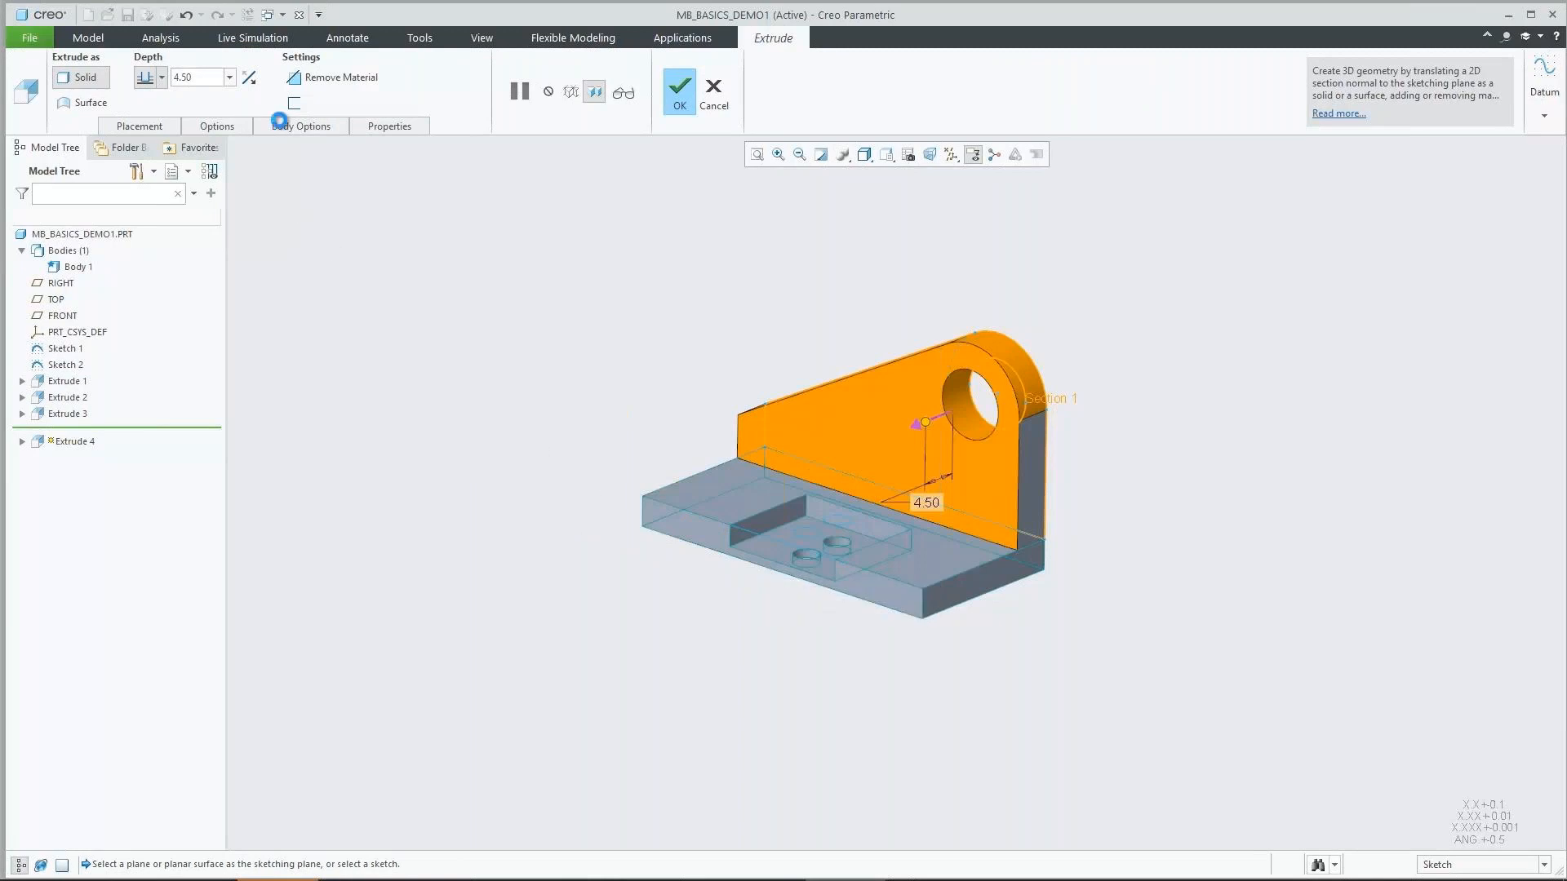
Make the upright extrusion create a new body and complete the feature
{"action": "left_click", "coordinate": [281, 126]}
{"action": "left_click", "coordinate": [273, 178]}
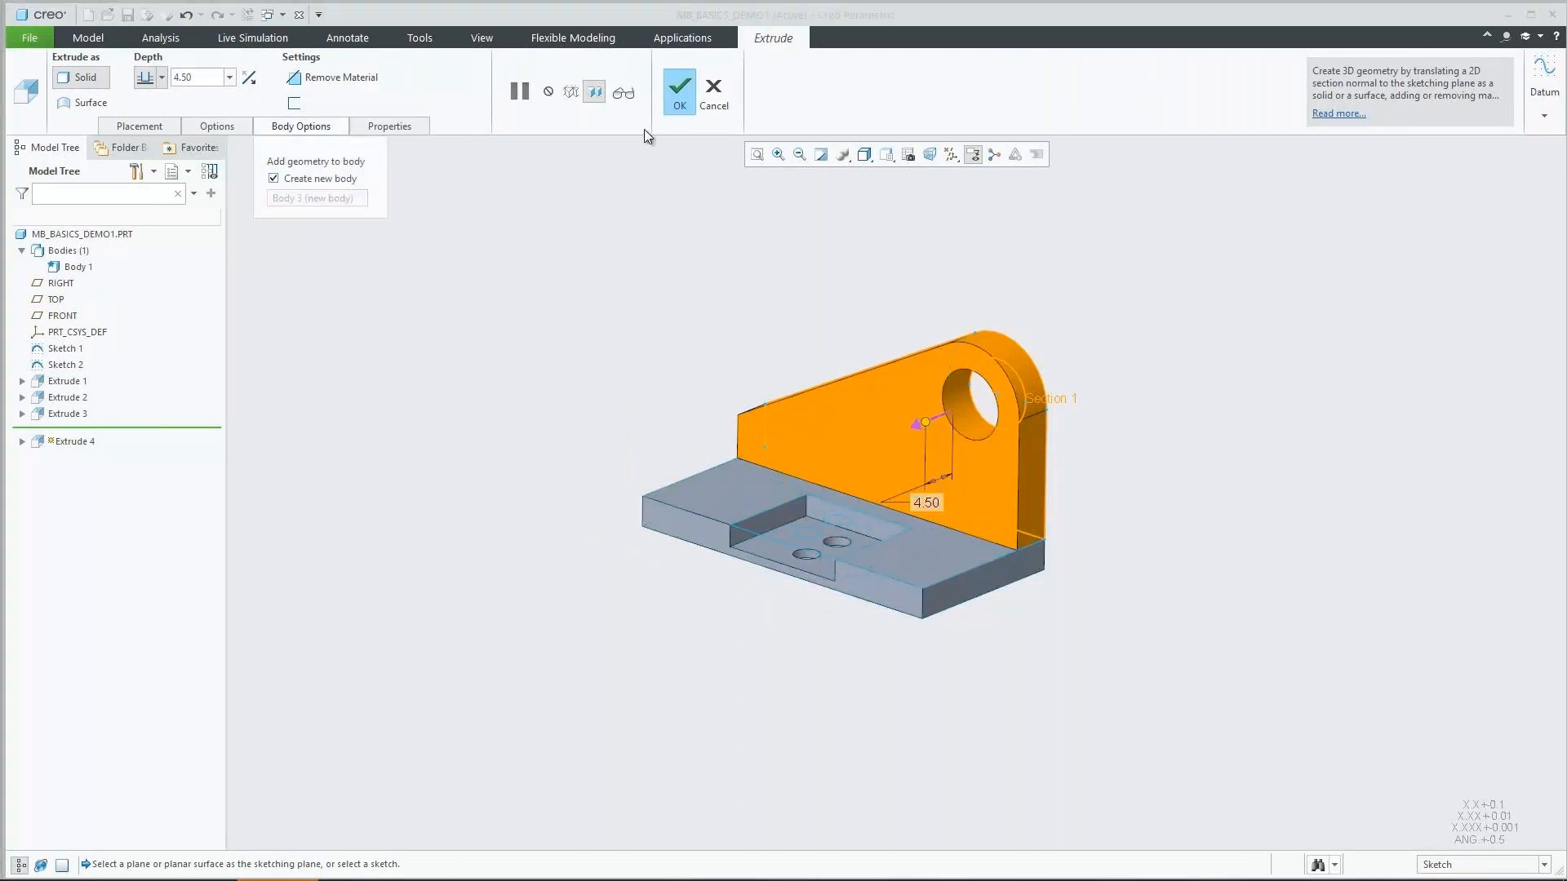
{"action": "left_click", "coordinate": [682, 100]}
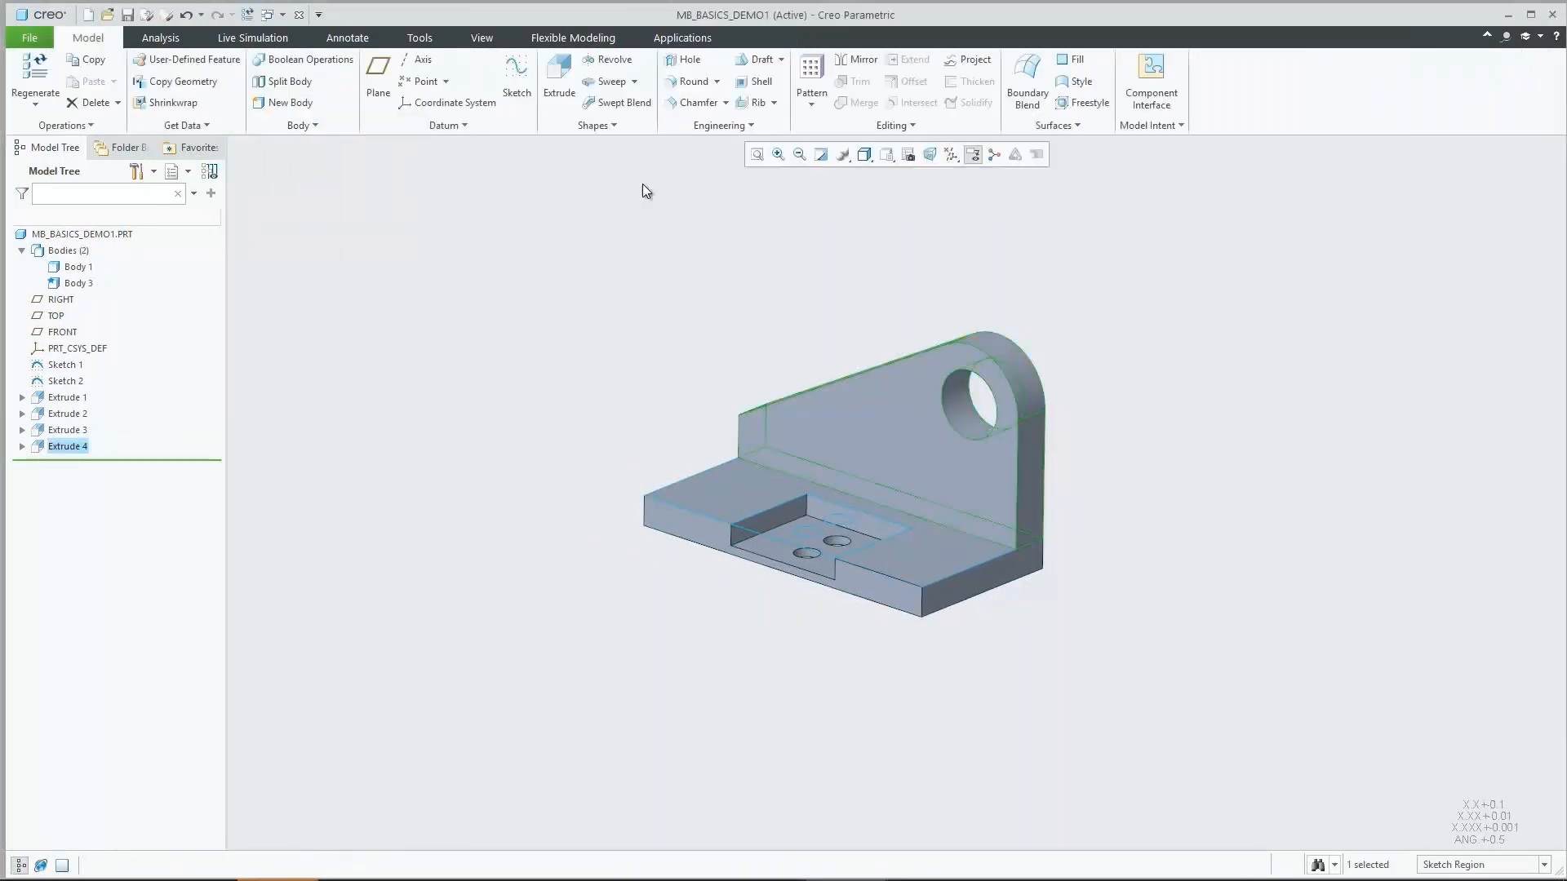
{"action": "left_click", "coordinate": [540, 339]}
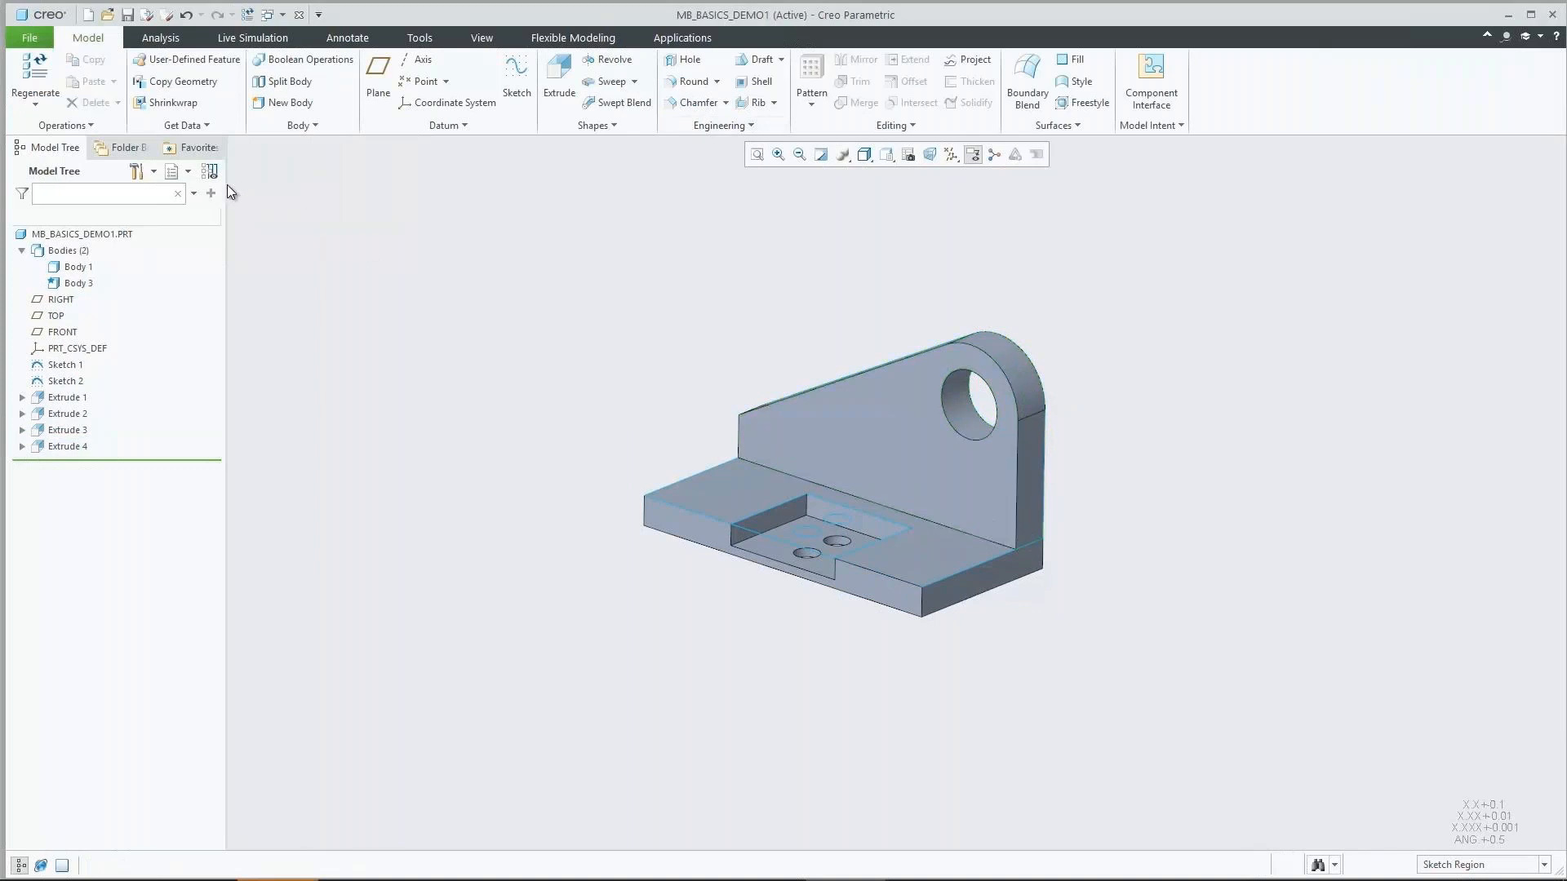
Show contributing features with auto-locate under the body nodes in the model tree, and expand both bodies
{"action": "left_click", "coordinate": [152, 174]}
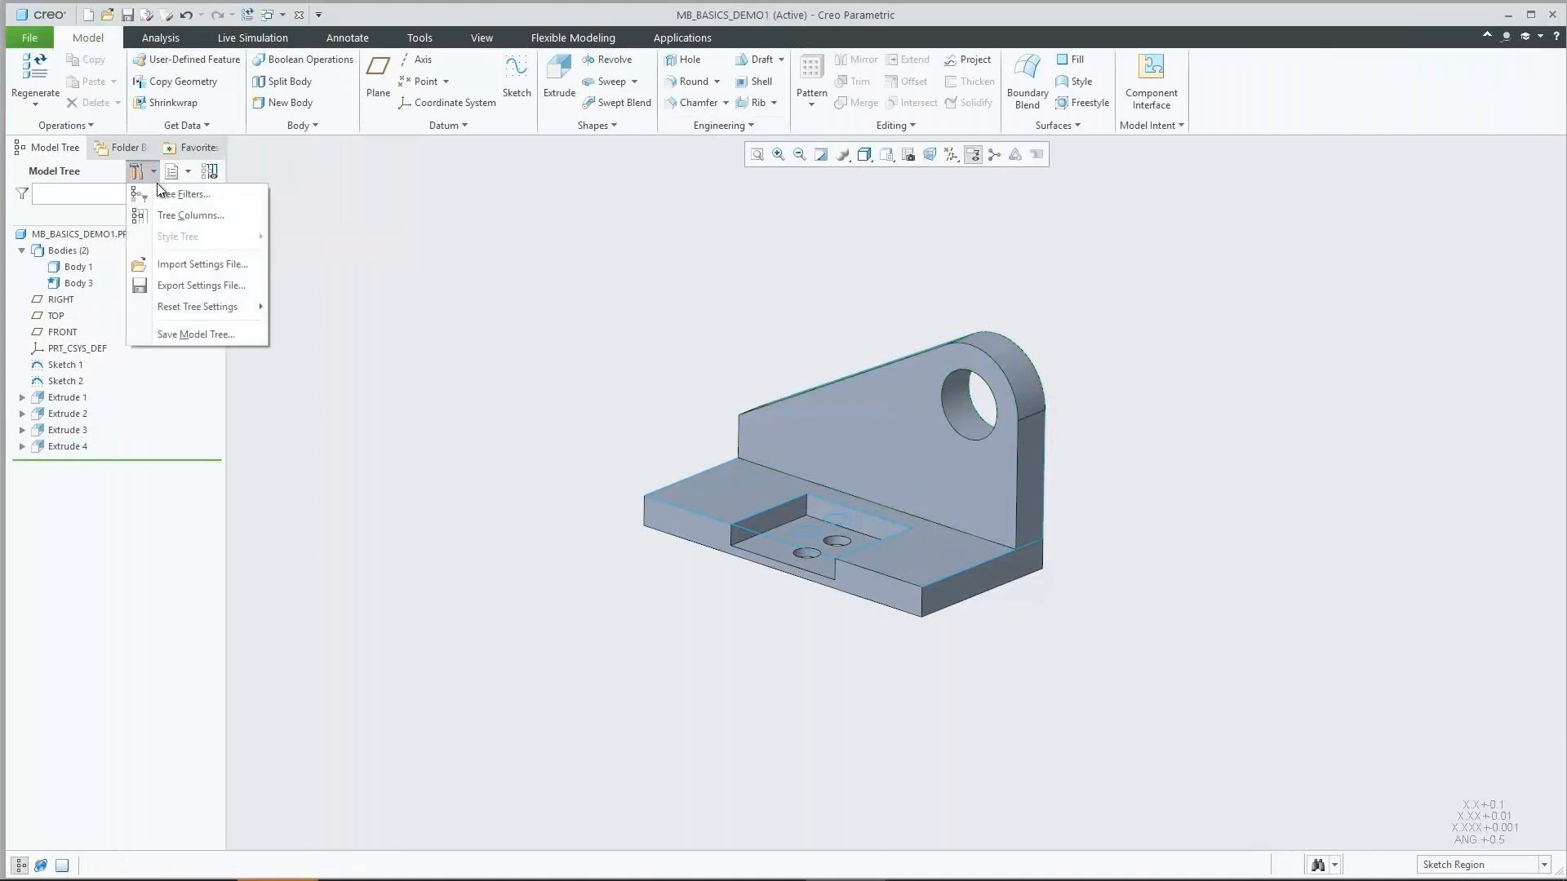
{"action": "left_click", "coordinate": [174, 194]}
{"action": "left_click", "coordinate": [909, 266]}
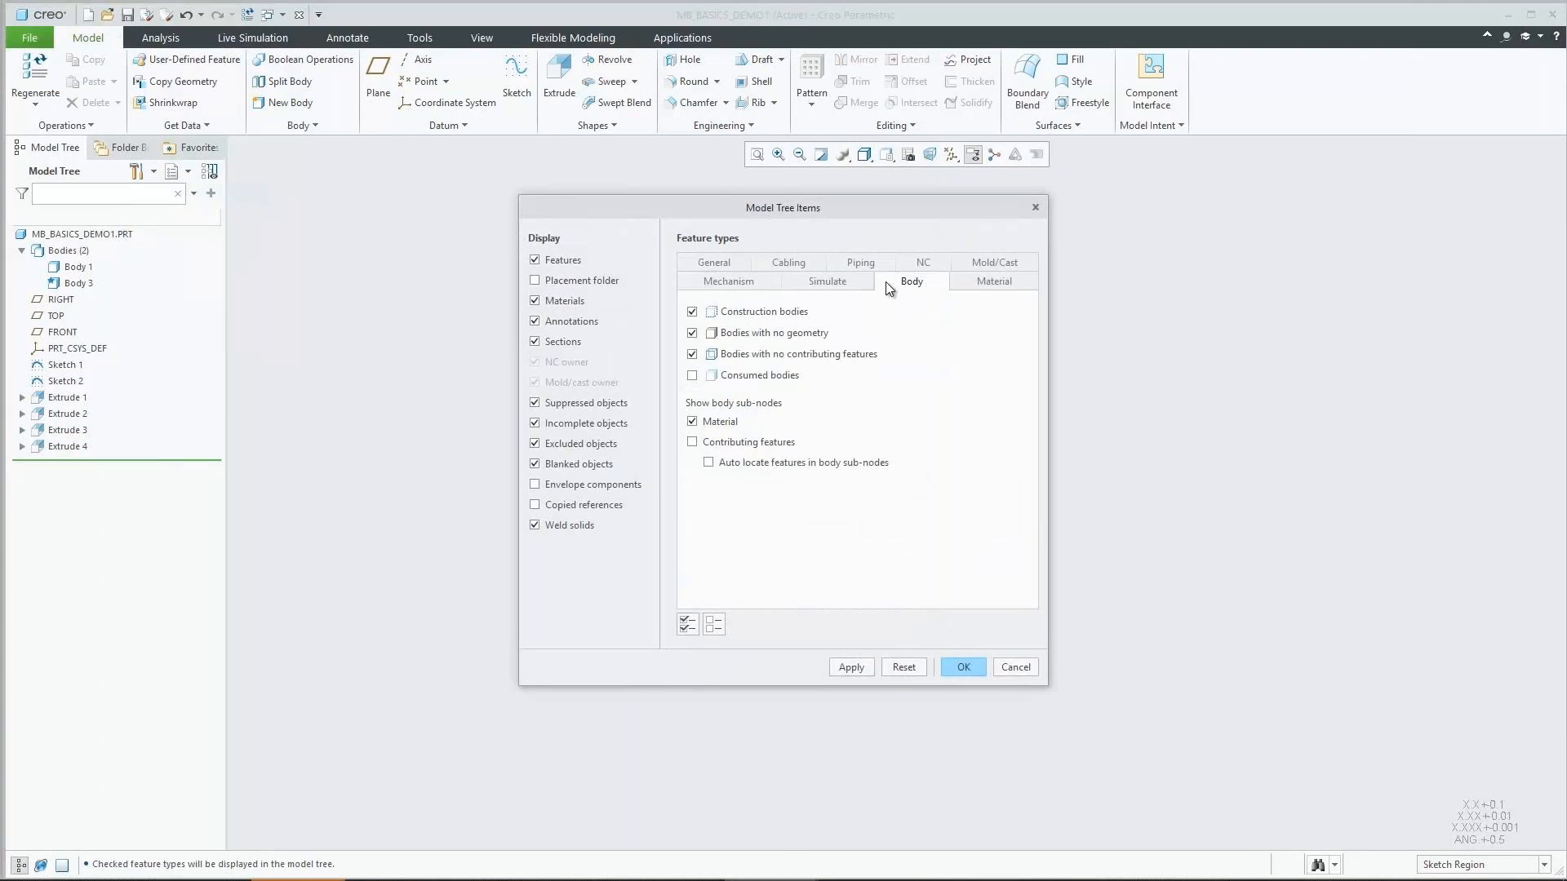
{"action": "left_click", "coordinate": [708, 463]}
{"action": "left_click", "coordinate": [949, 674]}
{"action": "left_click", "coordinate": [38, 268]}
{"action": "left_click", "coordinate": [38, 332]}
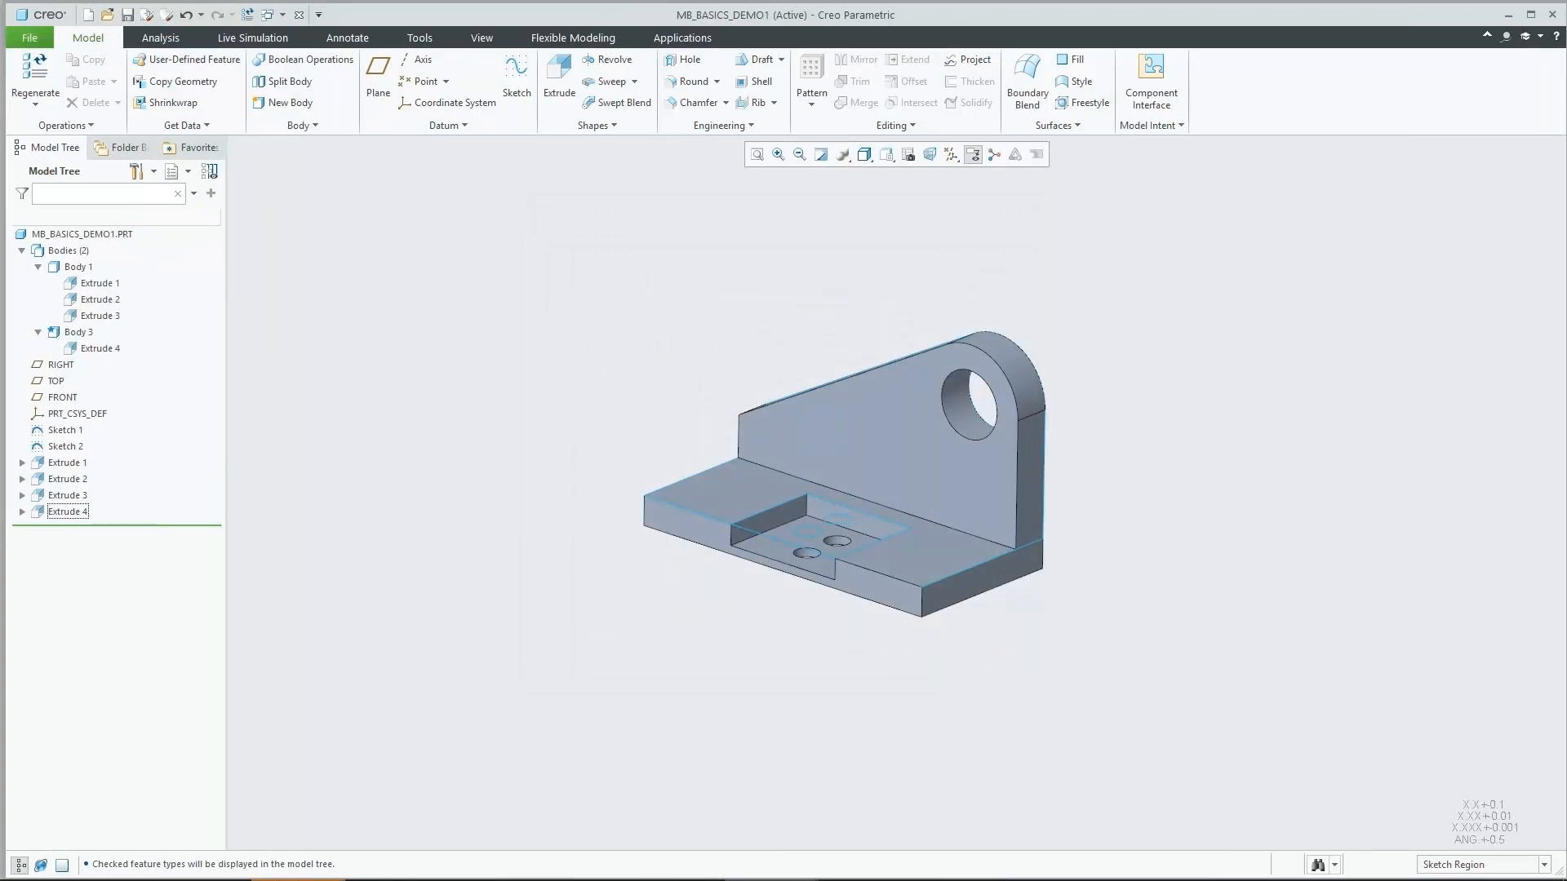
Hide the upright body, Body 3, and show it again
{"action": "left_click", "coordinate": [75, 333]}
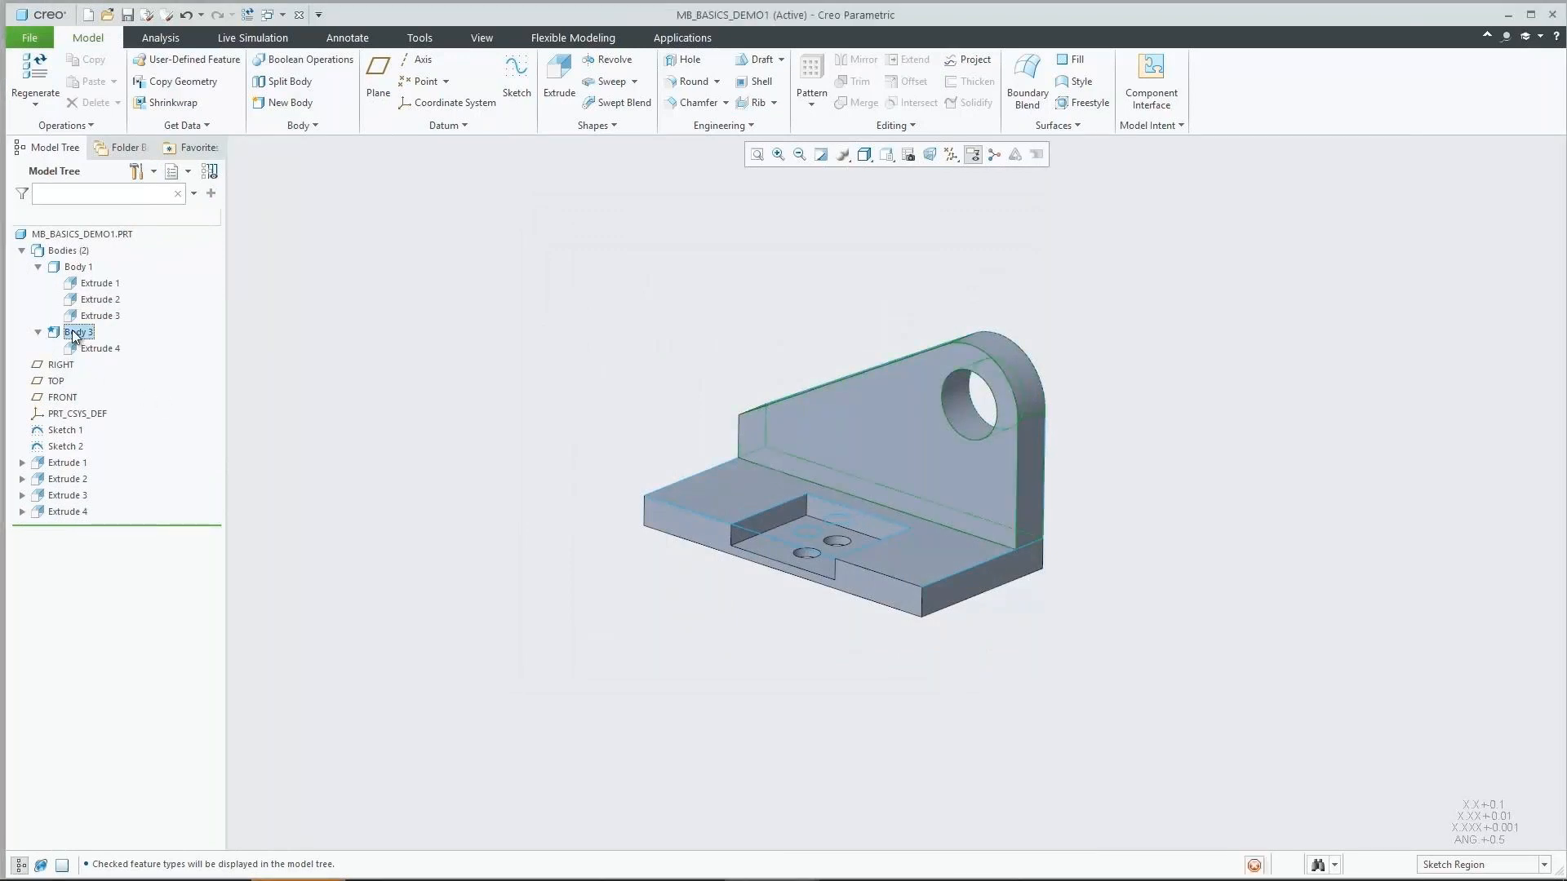
{"action": "left_click", "coordinate": [101, 280]}
{"action": "left_click", "coordinate": [85, 333]}
{"action": "left_click", "coordinate": [109, 279]}
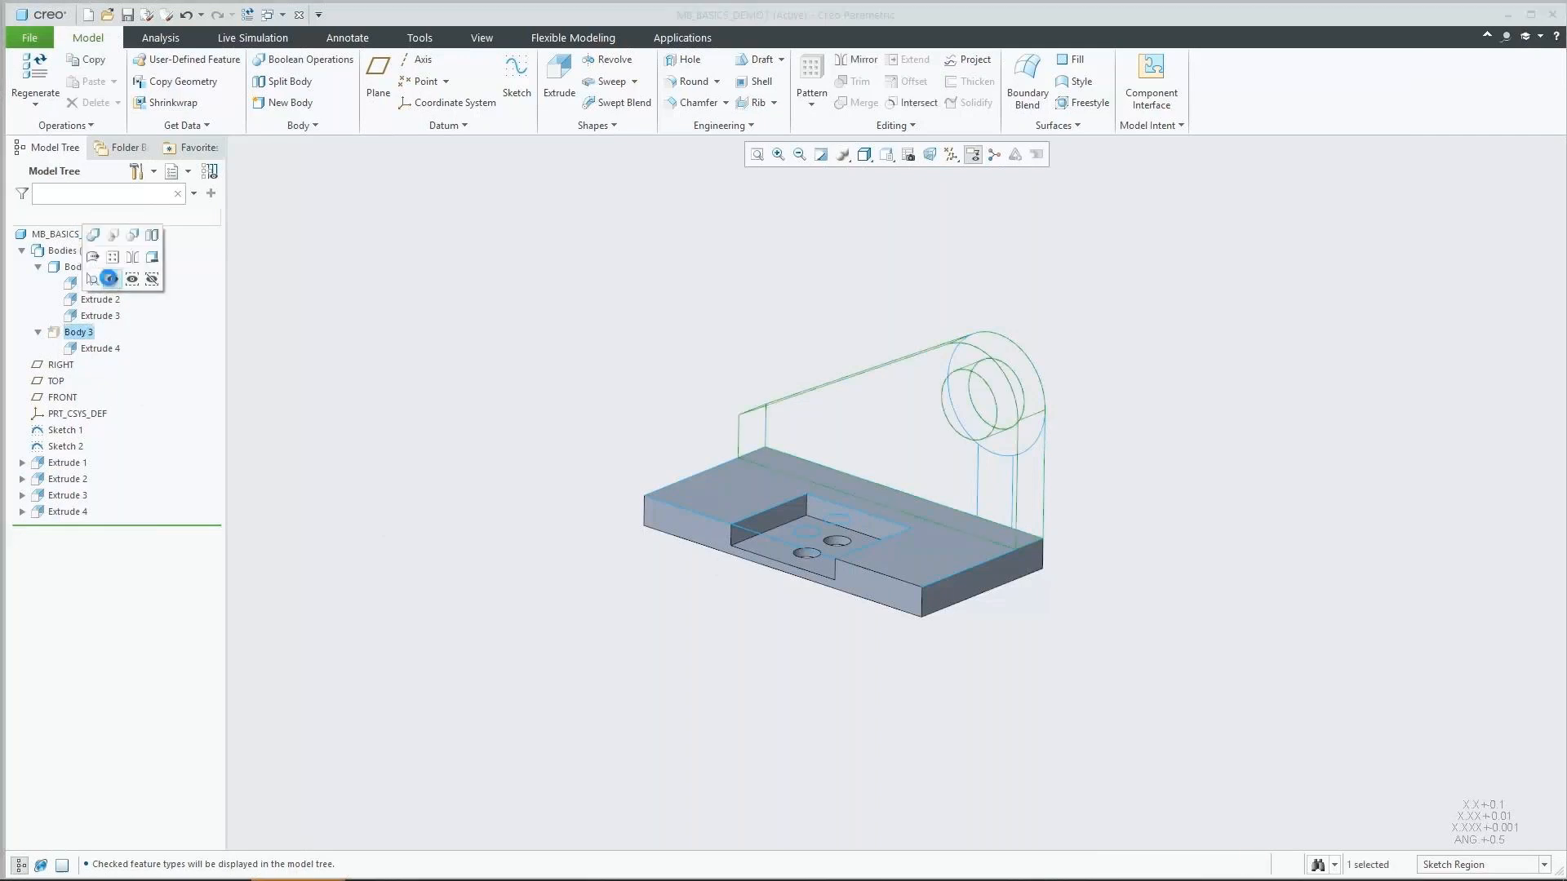
Apply a yellow appearance to the upright body, Body 3
{"action": "left_click", "coordinate": [481, 37]}
{"action": "left_click", "coordinate": [175, 90]}
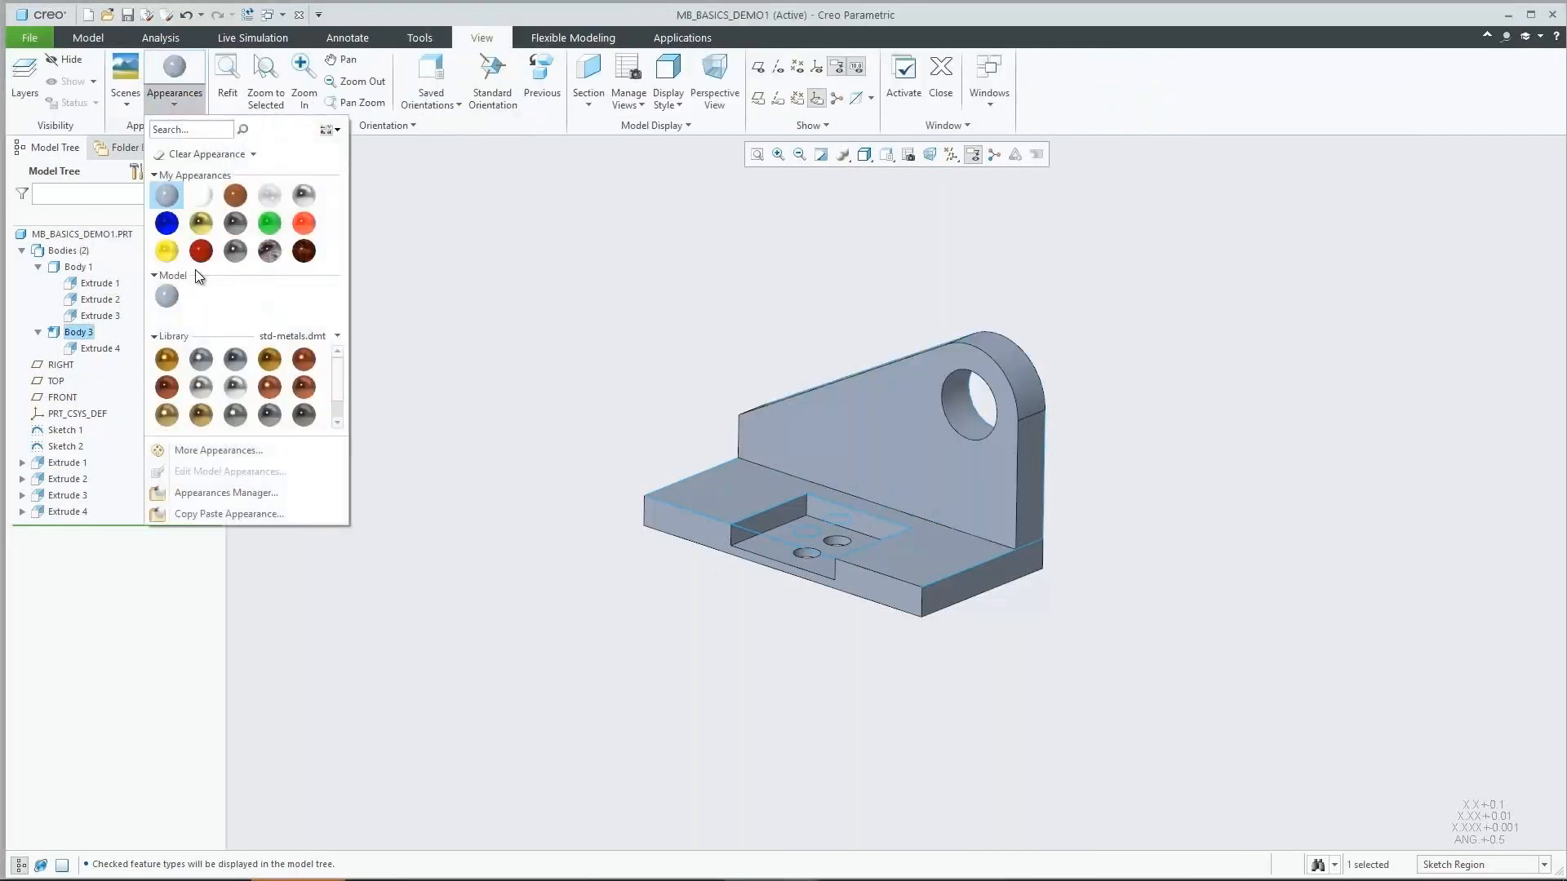
{"action": "left_click", "coordinate": [201, 223]}
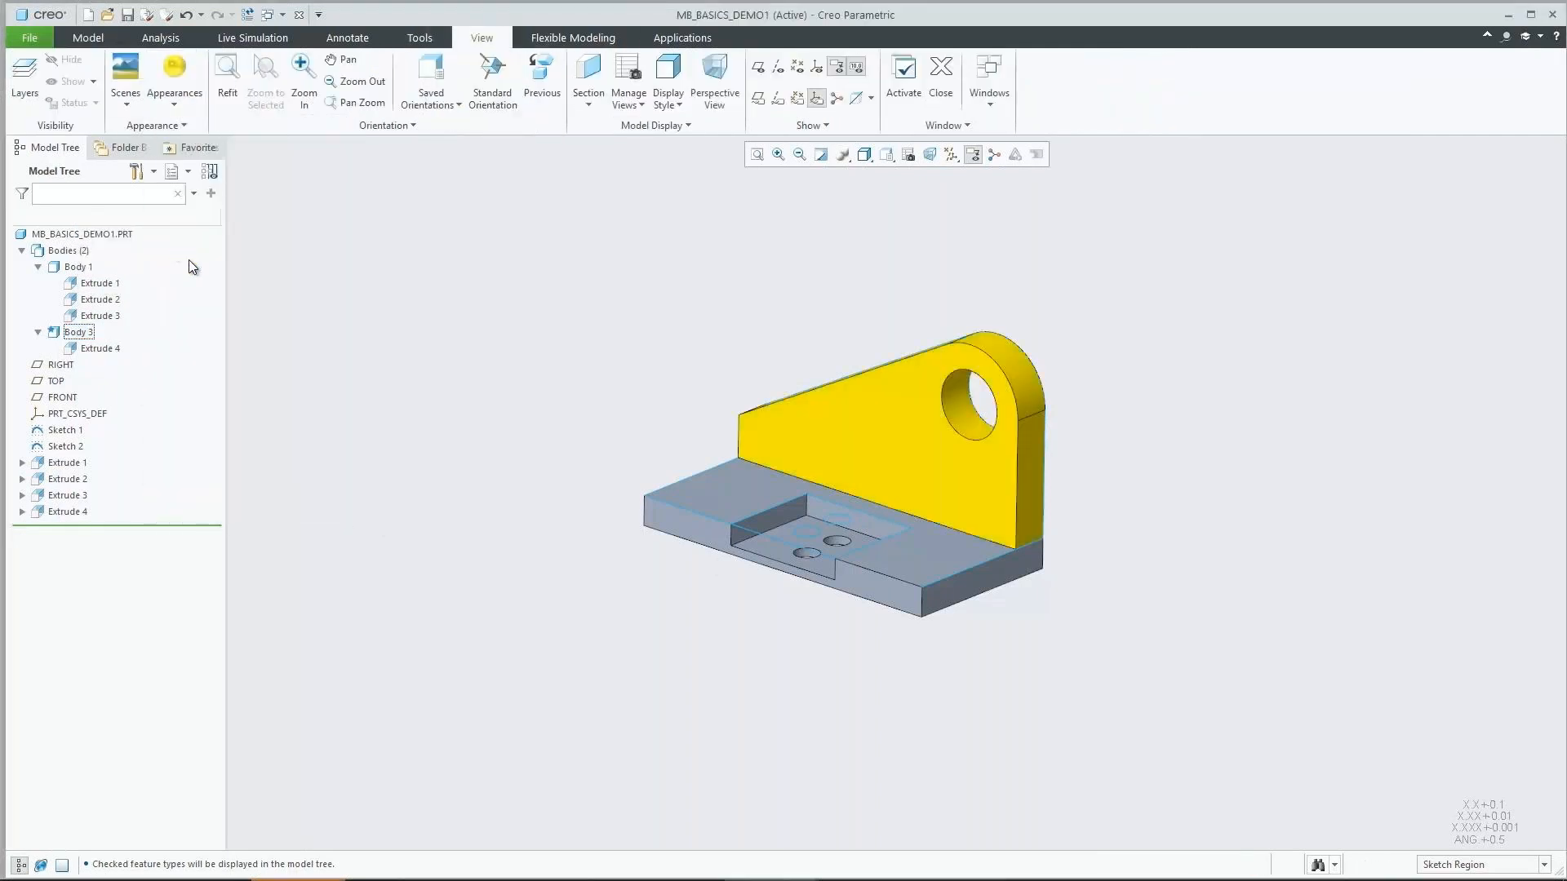
Extrude the ring region around the upright's hole forward over the base plate as a cylindrical boss
{"action": "left_click", "coordinate": [85, 37]}
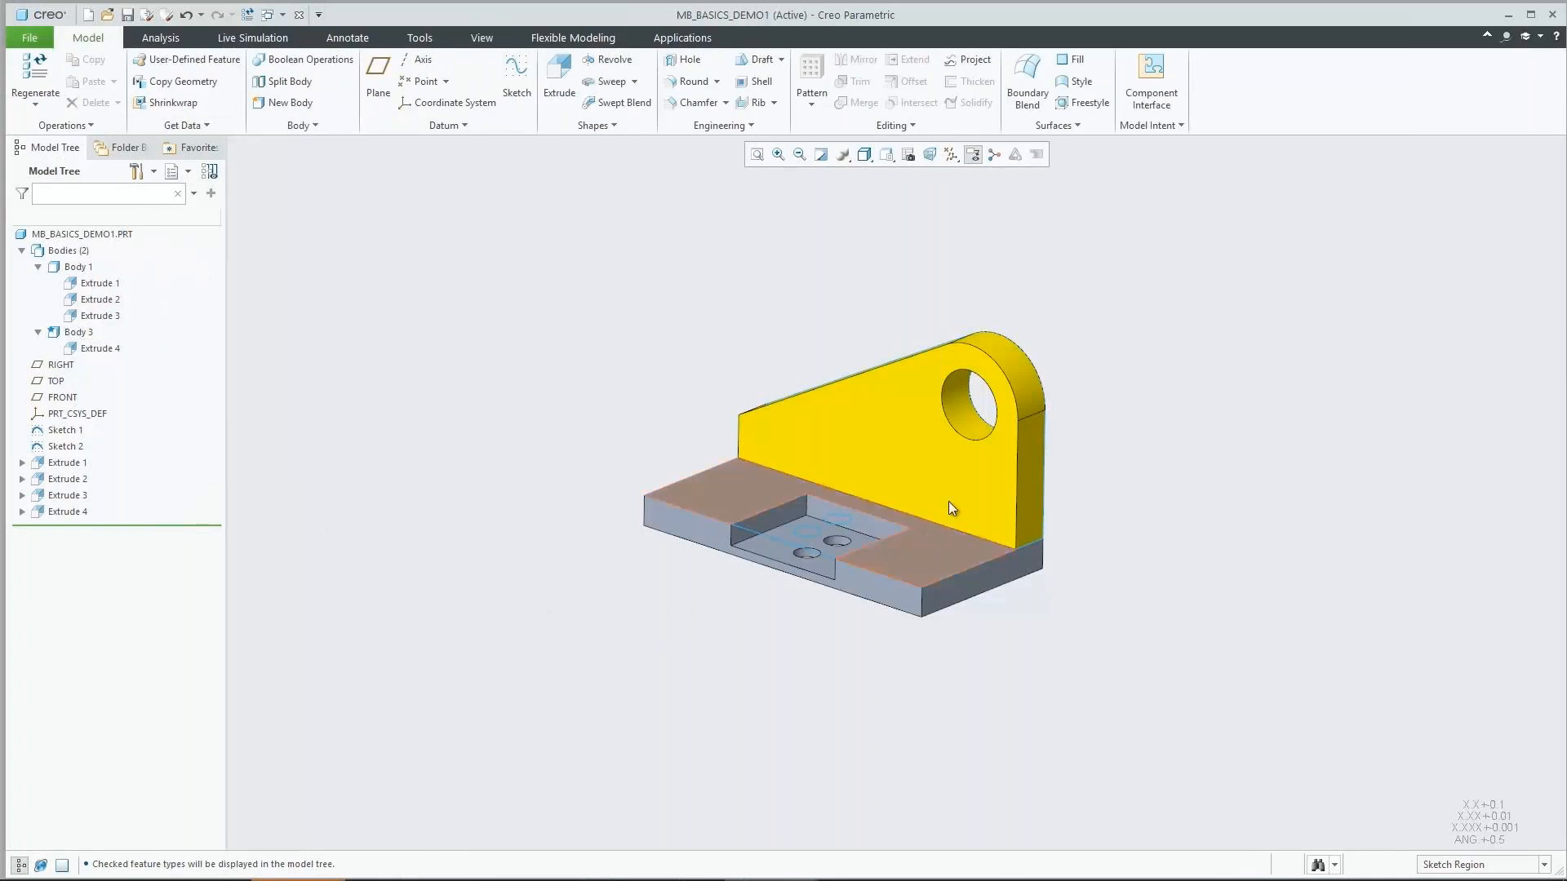
{"action": "left_click", "coordinate": [1007, 437]}
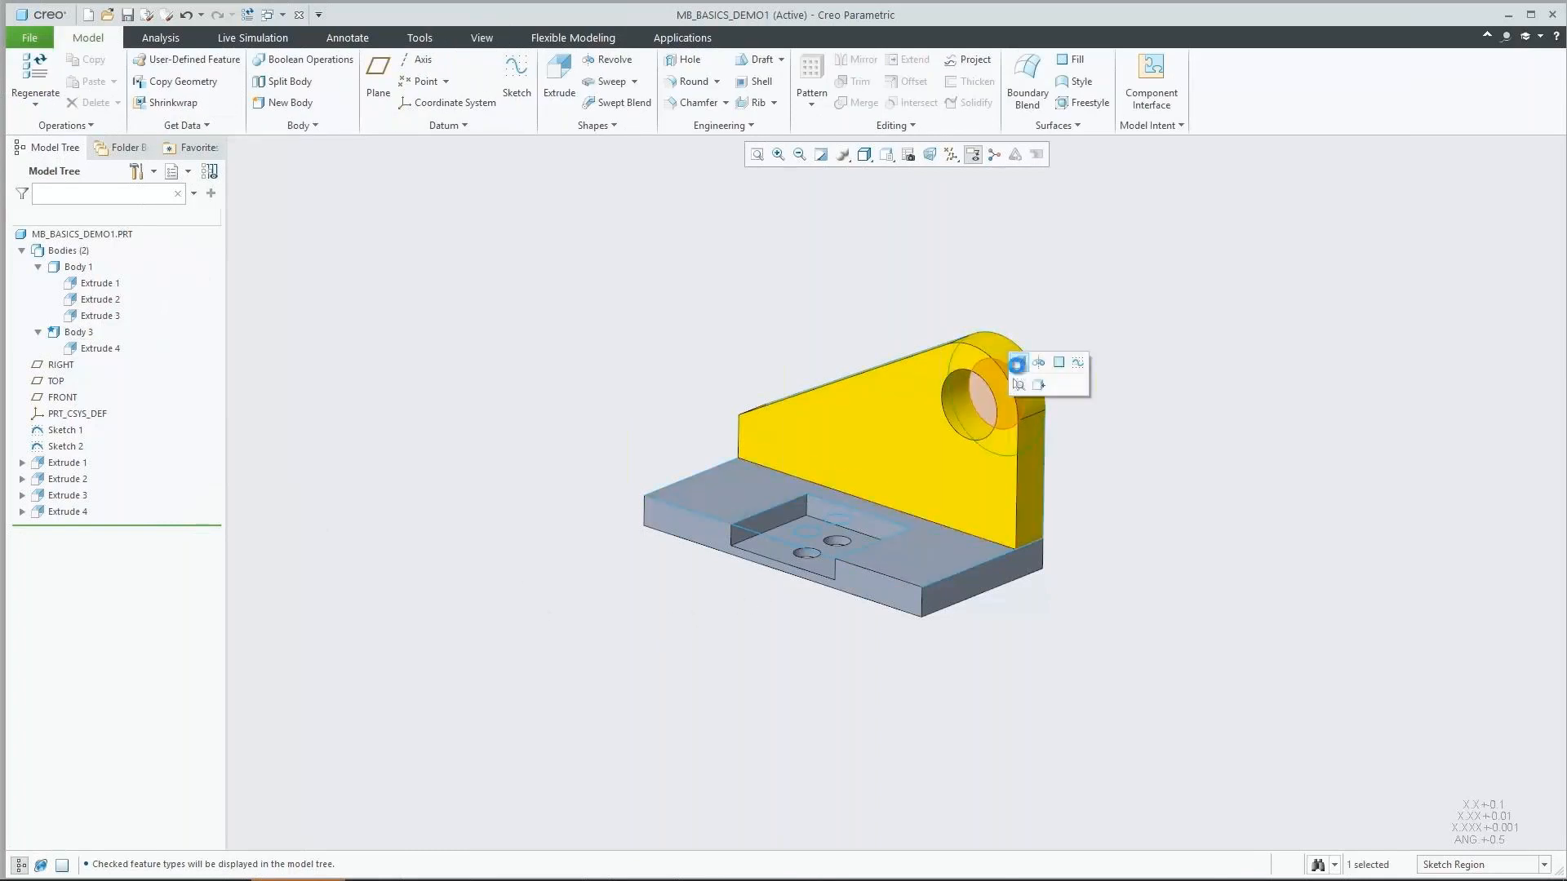
{"action": "left_click", "coordinate": [1016, 364]}
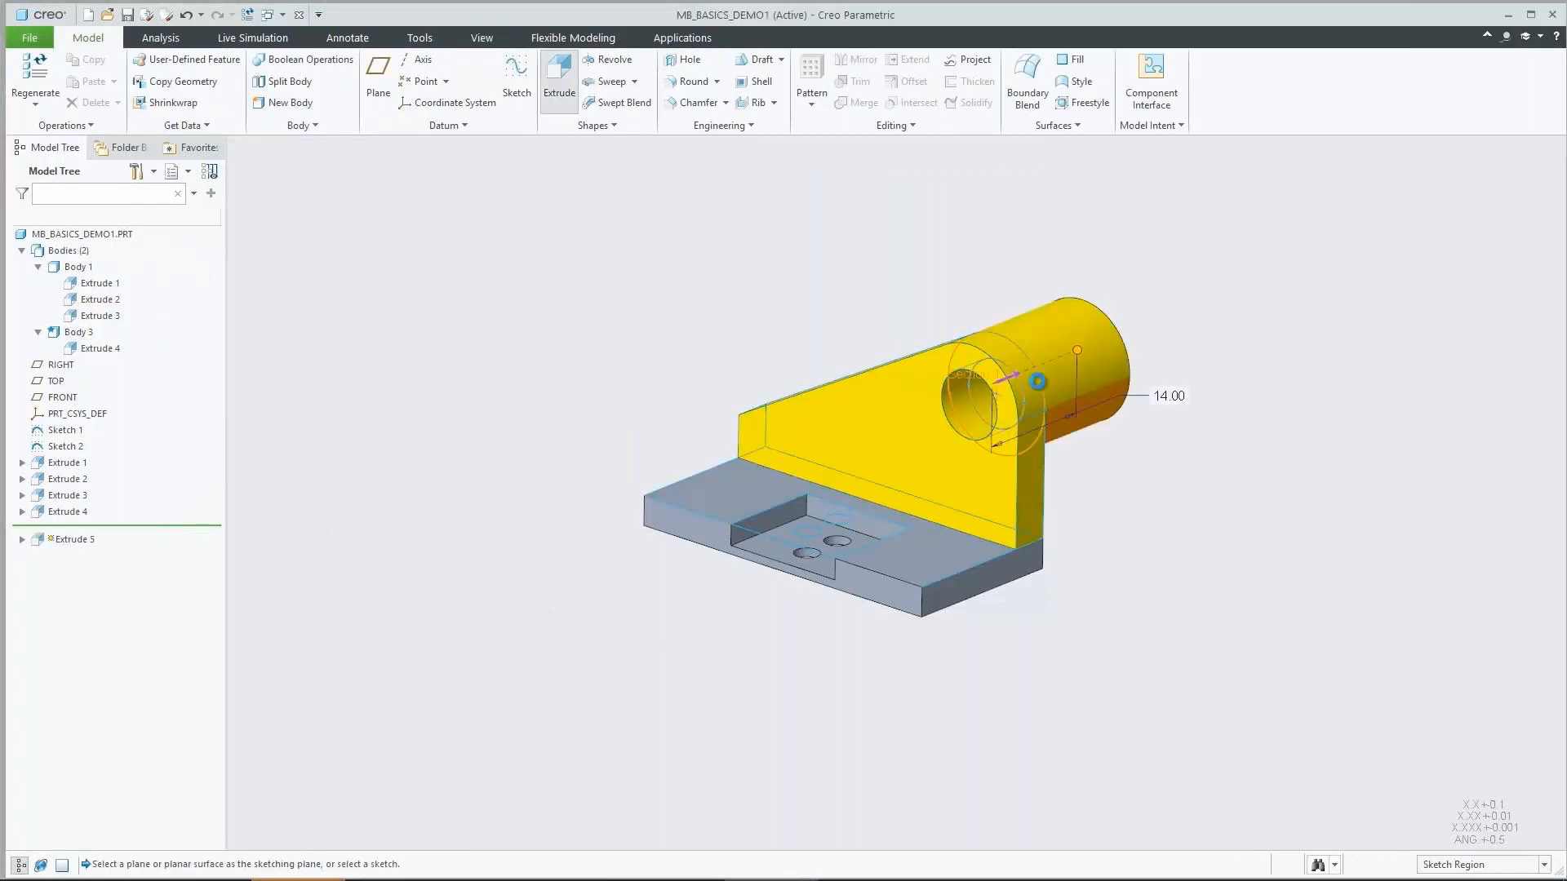
{"action": "right_click", "coordinate": [916, 437]}
{"action": "left_click", "coordinate": [952, 501]}
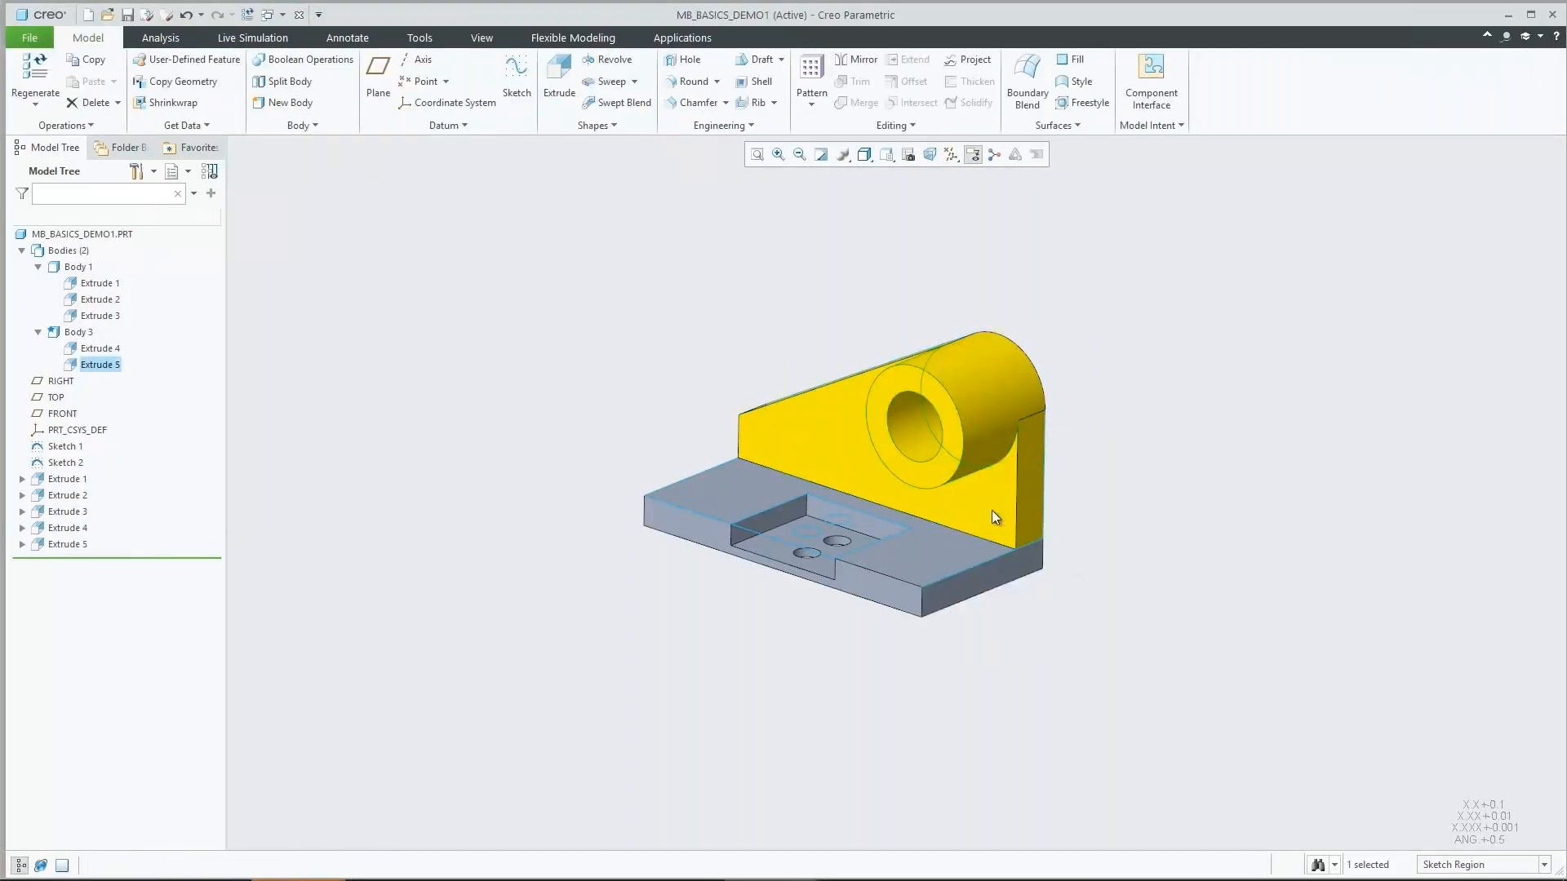
Extrude the narrow rectangular region beneath the boss with a depth of 10, adding it to Body 3
{"action": "left_click", "coordinate": [991, 511]}
{"action": "left_click", "coordinate": [1005, 439]}
{"action": "key", "text": "Return"}
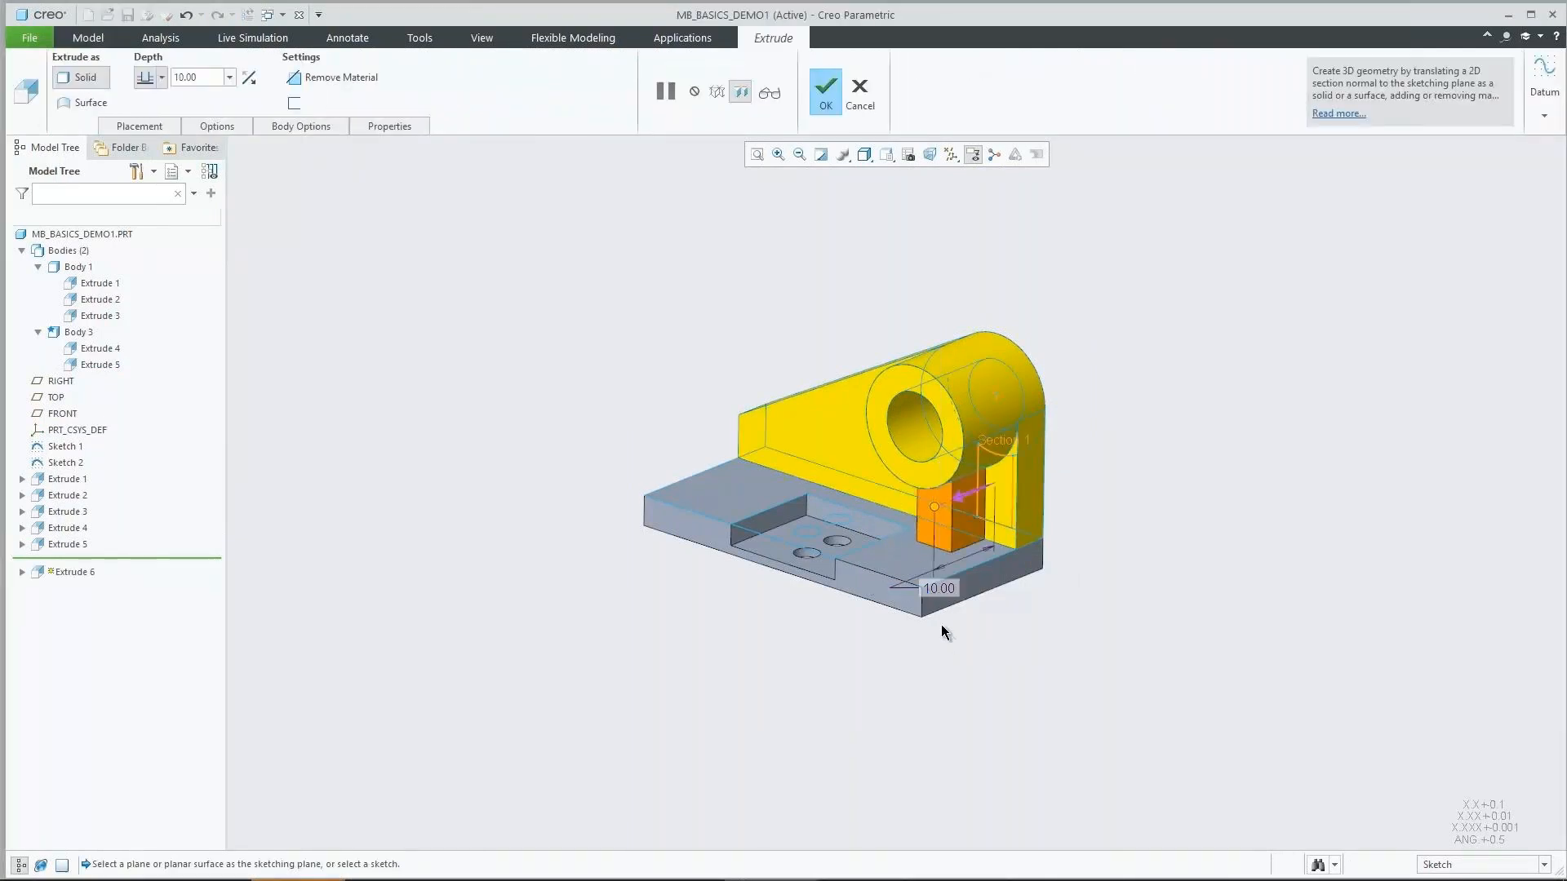
{"action": "left_click", "coordinate": [301, 127]}
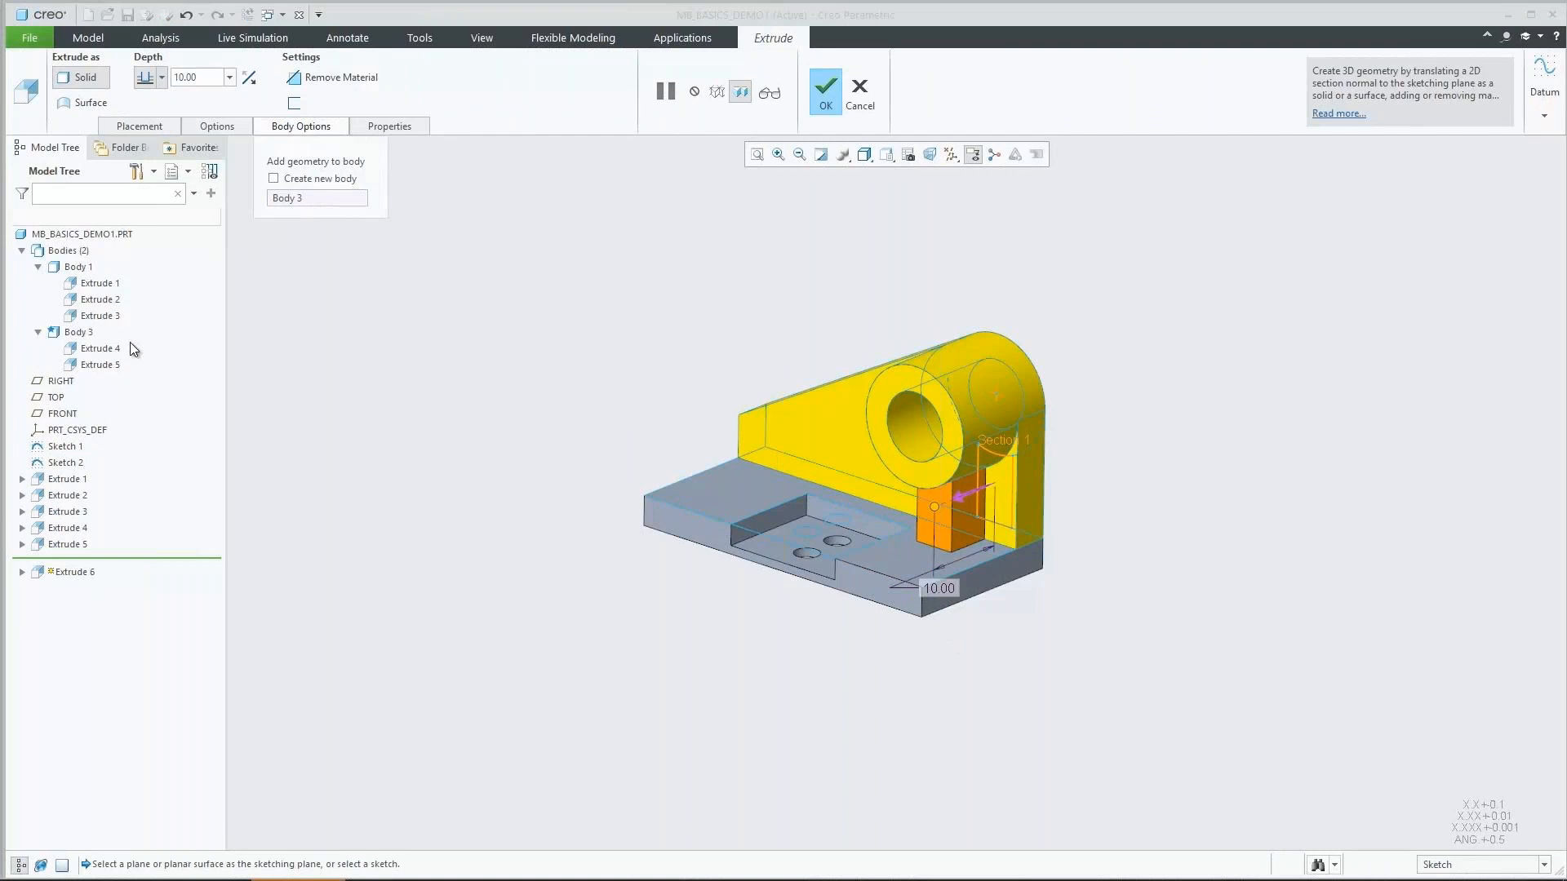
{"action": "middle_click", "coordinate": [290, 369]}
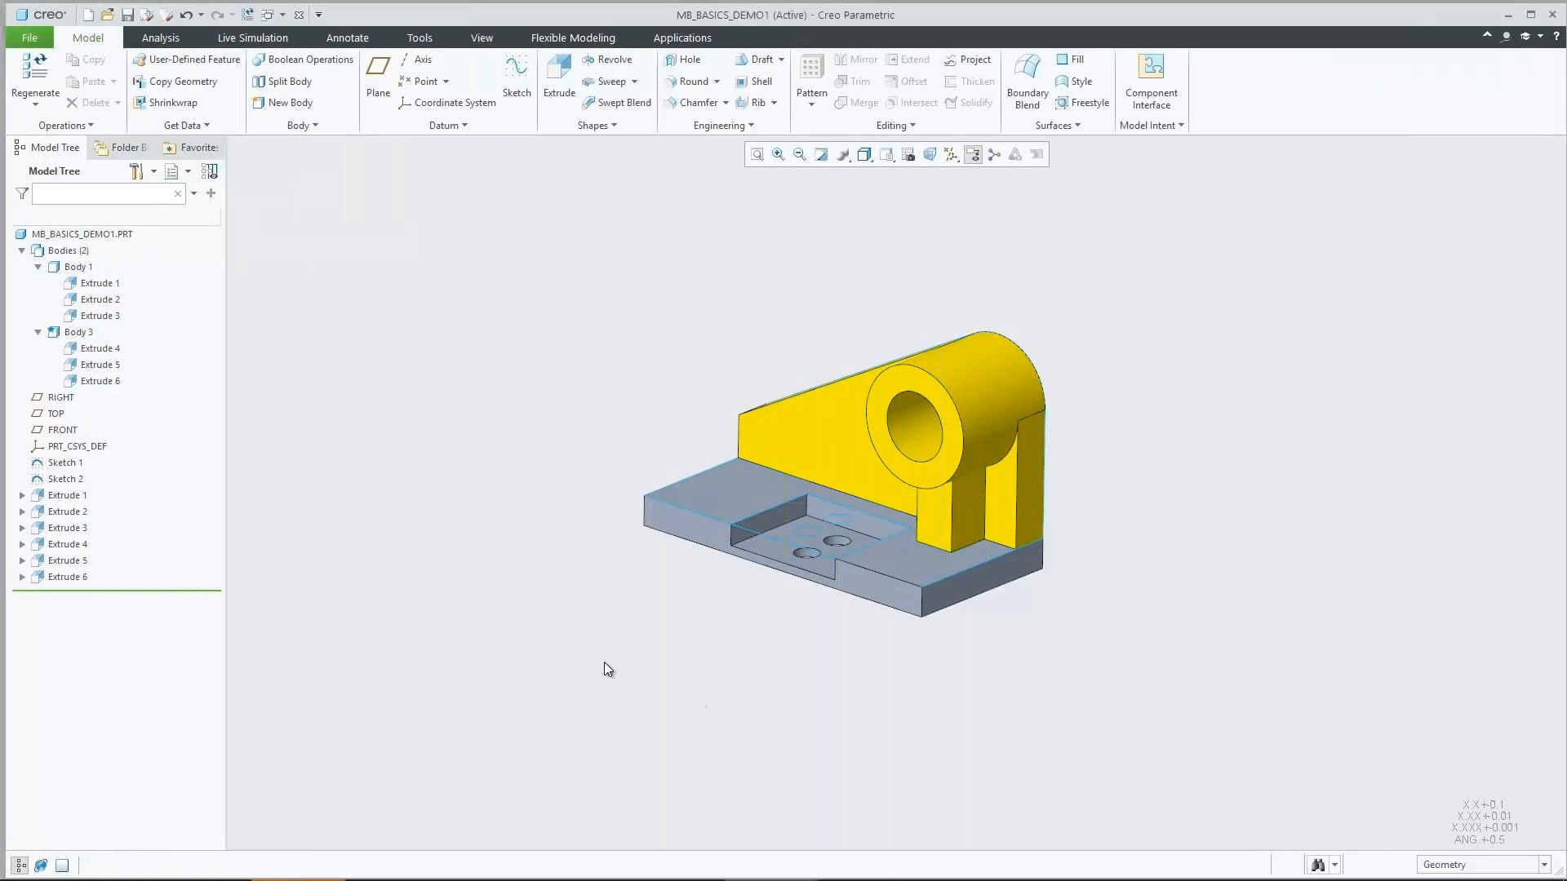
Hide Sketch 1 and Sketch 2
{"action": "left_click", "coordinate": [69, 479]}
{"action": "left_click", "coordinate": [95, 426]}
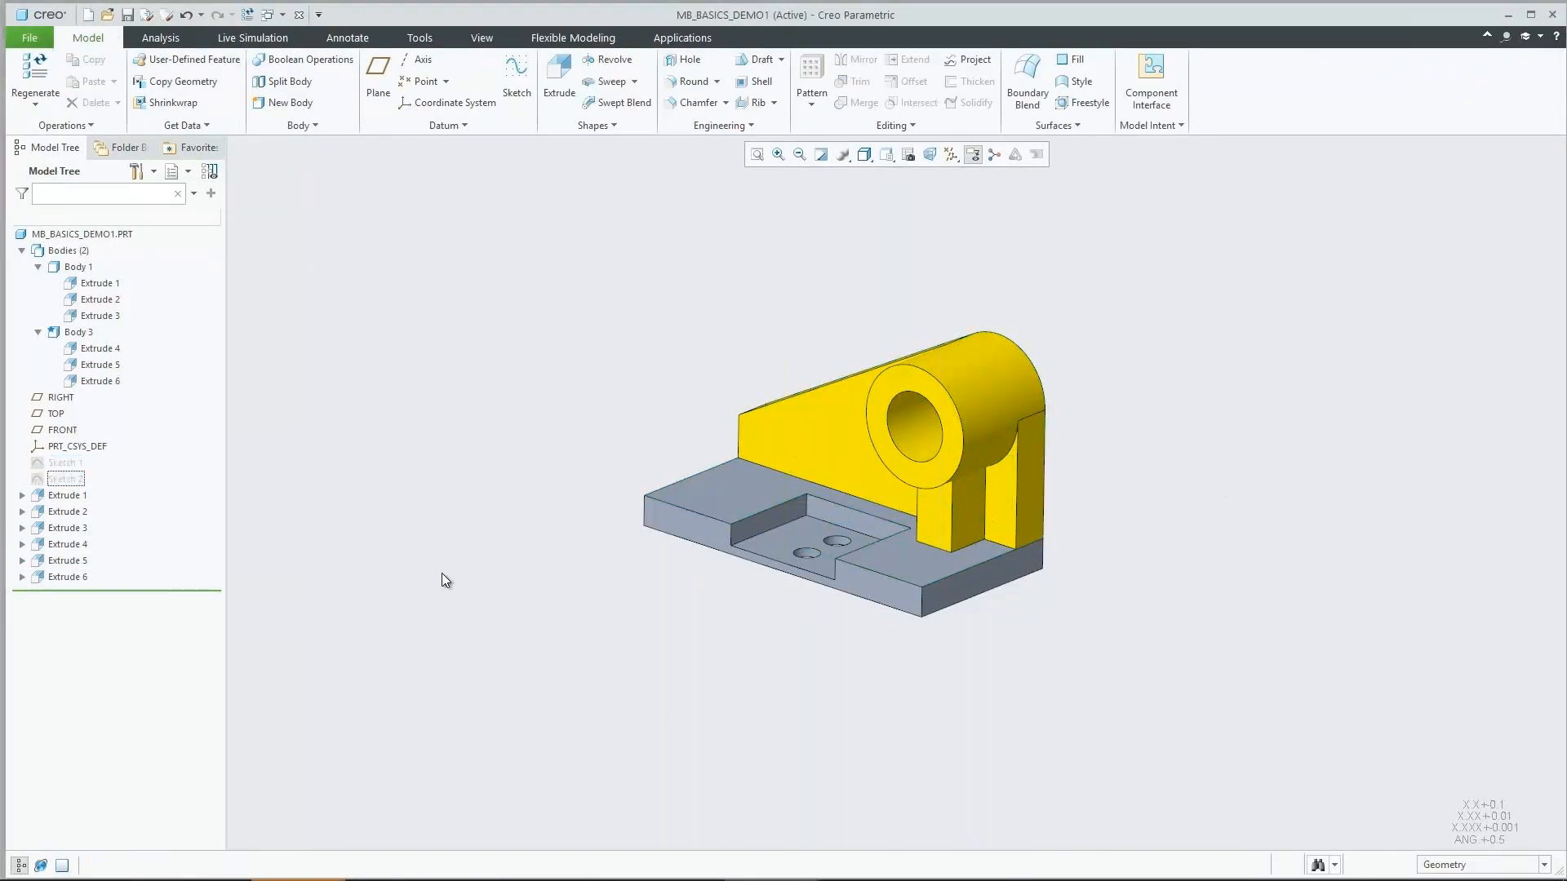
Round the two front vertical edges of the narrow support block beneath the boss with a radius of 0.60
{"action": "scroll", "coordinate": [804, 630], "scroll_direction": "down", "scroll_amount": 3}
{"action": "middle_click_drag", "start_coordinate": [805, 630], "coordinate": [769, 766], "text": "shift"}
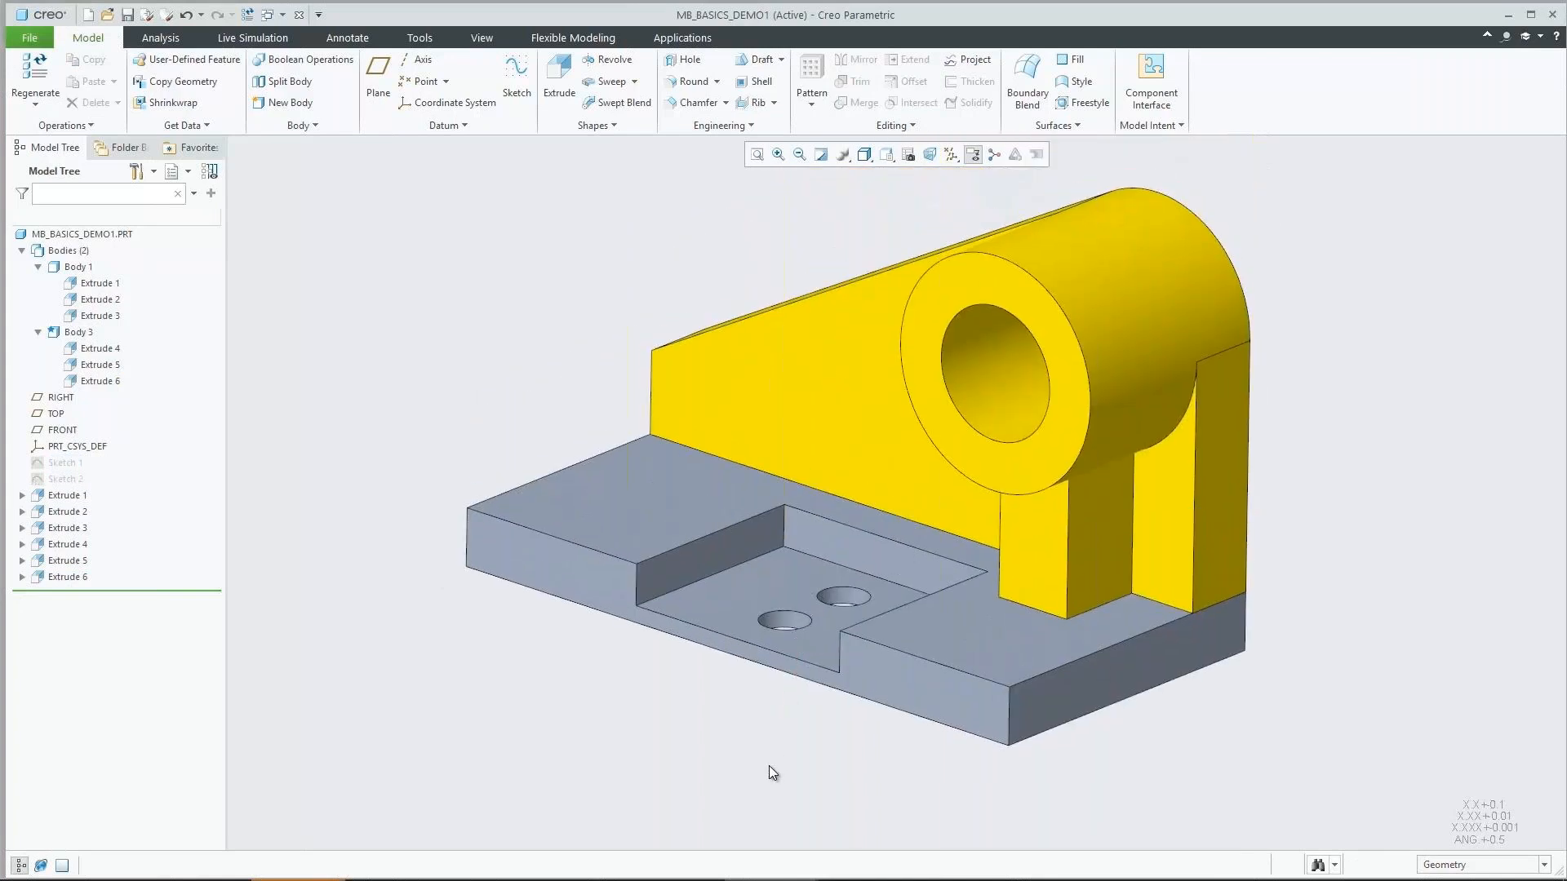
{"action": "left_click", "coordinate": [1065, 573]}
{"action": "left_click", "coordinate": [1065, 487]}
{"action": "middle_click", "coordinate": [633, 674]}
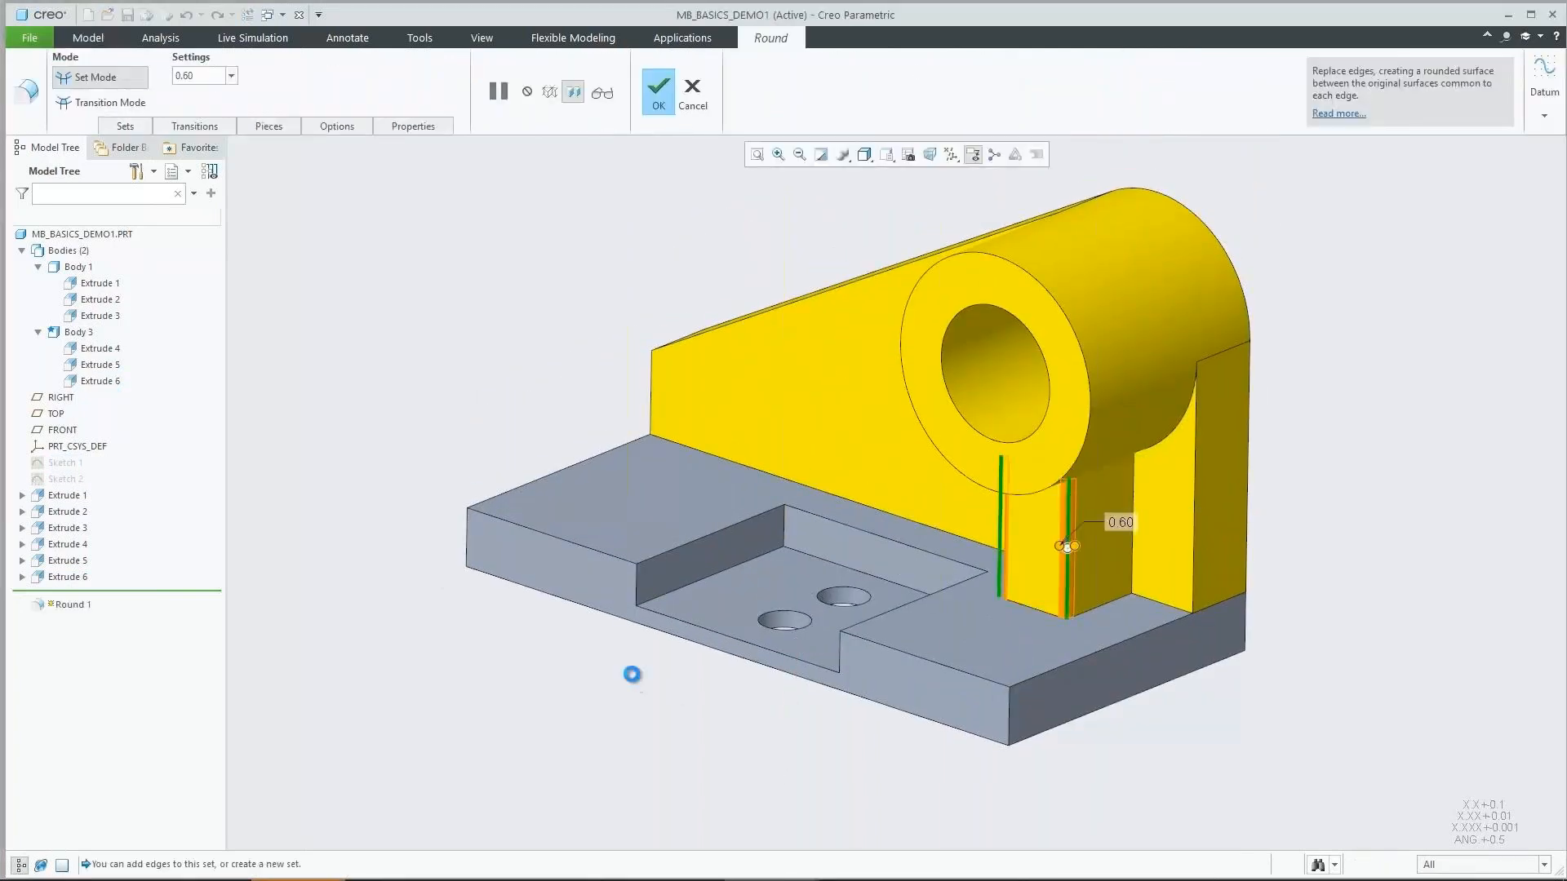
Round the two front vertical corner edges of the grey base plate, enlarging the radius freehand
{"action": "left_click", "coordinate": [468, 541]}
{"action": "left_click", "coordinate": [1010, 733], "text": "ctrl"}
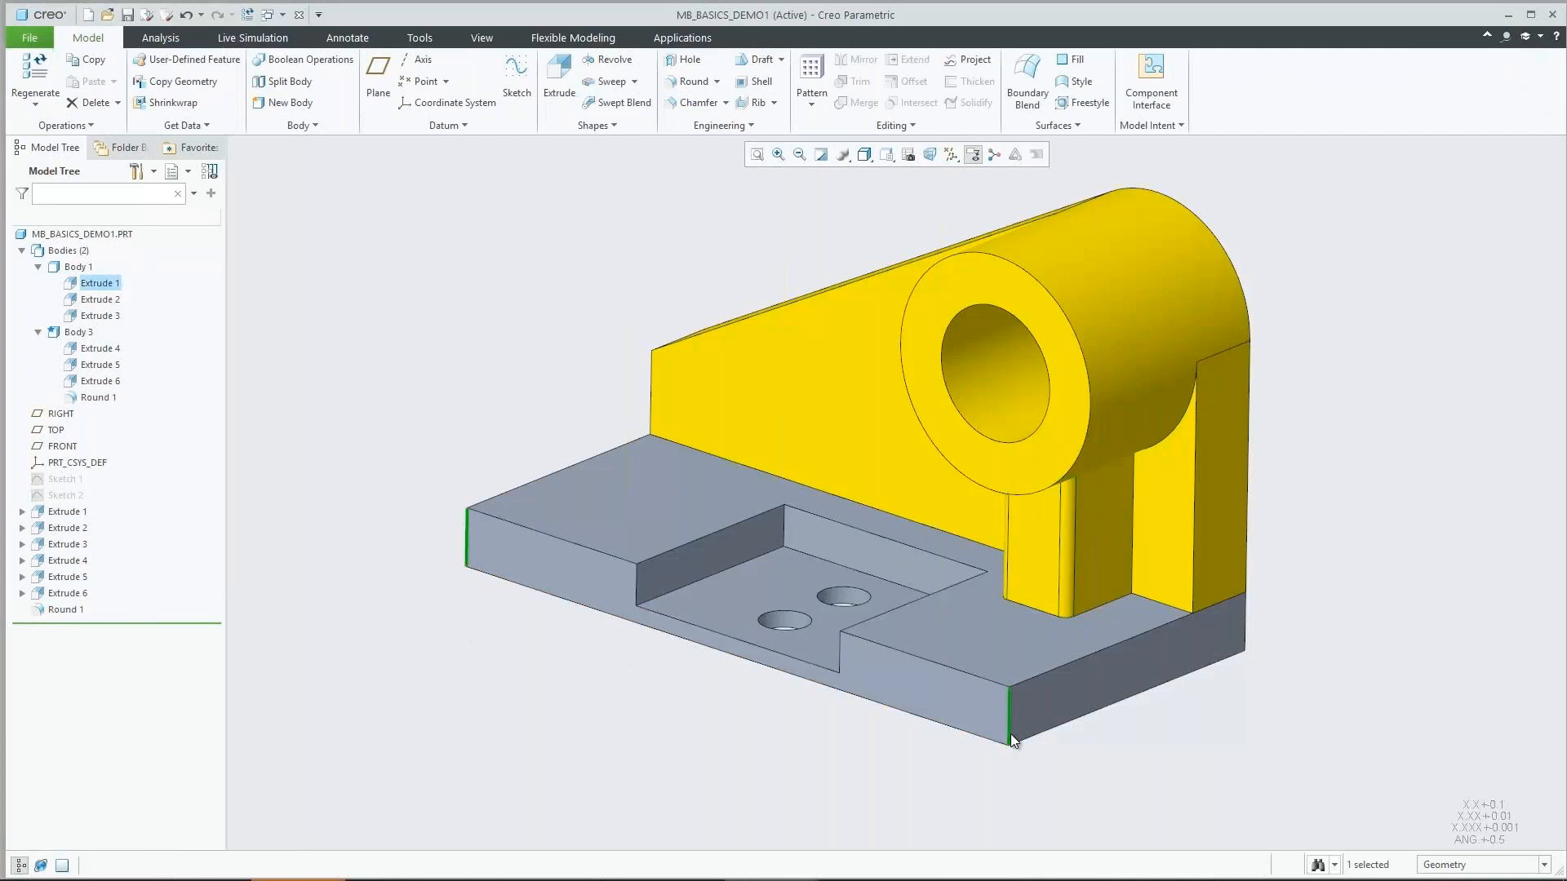
{"action": "left_click", "coordinate": [1060, 659]}
{"action": "left_click_drag", "start_coordinate": [475, 540], "coordinate": [514, 553]}
{"action": "middle_click", "coordinate": [565, 653]}
Round the rear corner edges of the base plate and the upright together in one round with a radius of 1
{"action": "middle_click_drag", "start_coordinate": [565, 652], "coordinate": [717, 683]}
{"action": "left_click", "coordinate": [718, 682]}
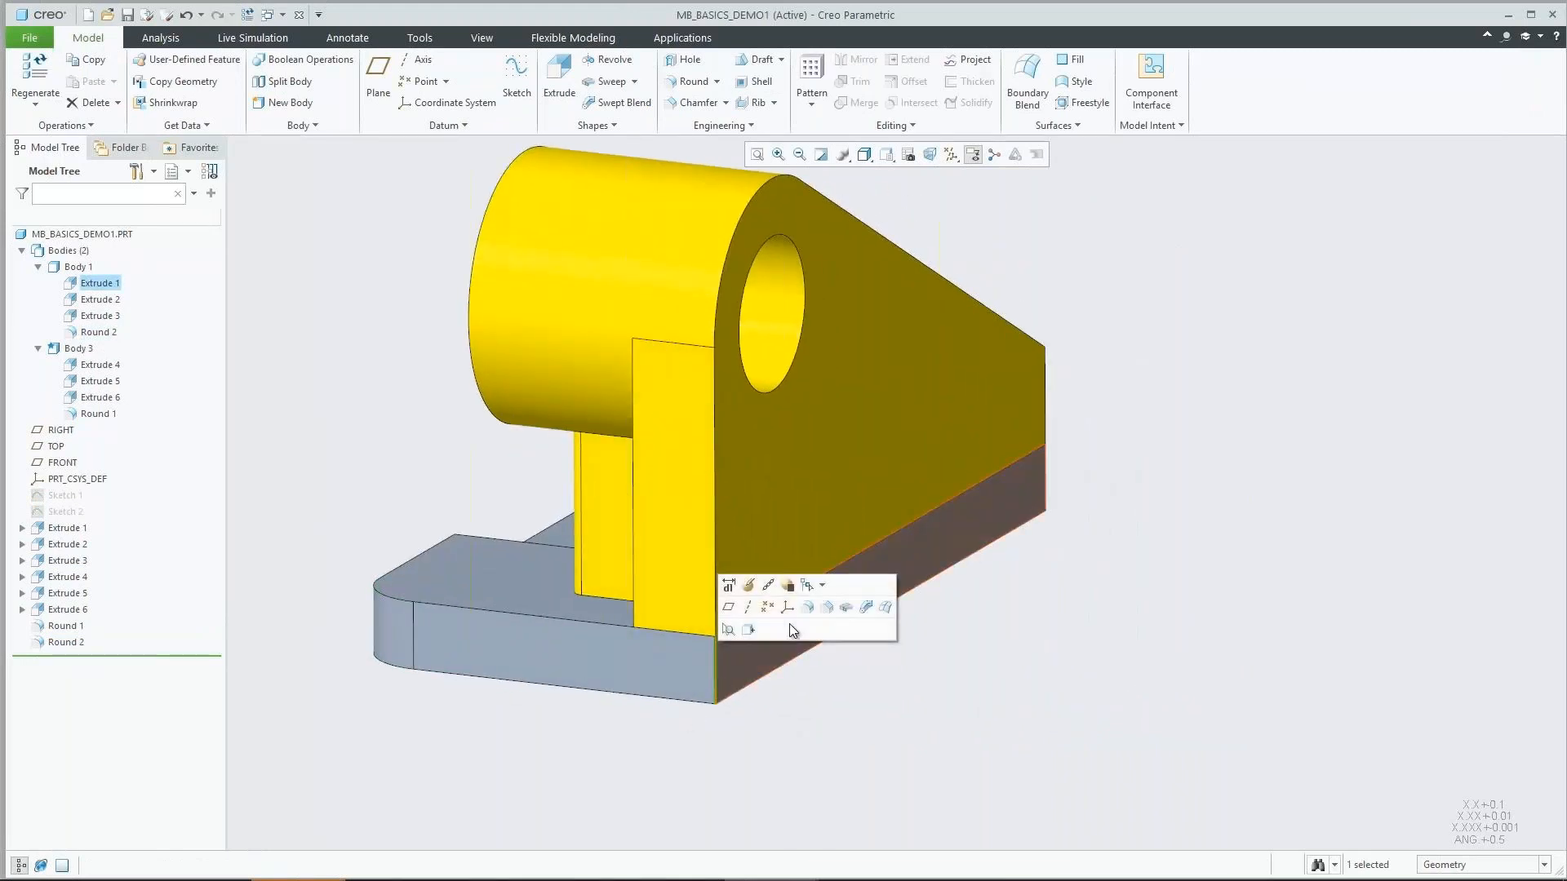
{"action": "left_click", "coordinate": [808, 605]}
{"action": "left_click", "coordinate": [718, 581], "text": "ctrl"}
{"action": "middle_click_drag", "start_coordinate": [915, 651], "coordinate": [766, 691]}
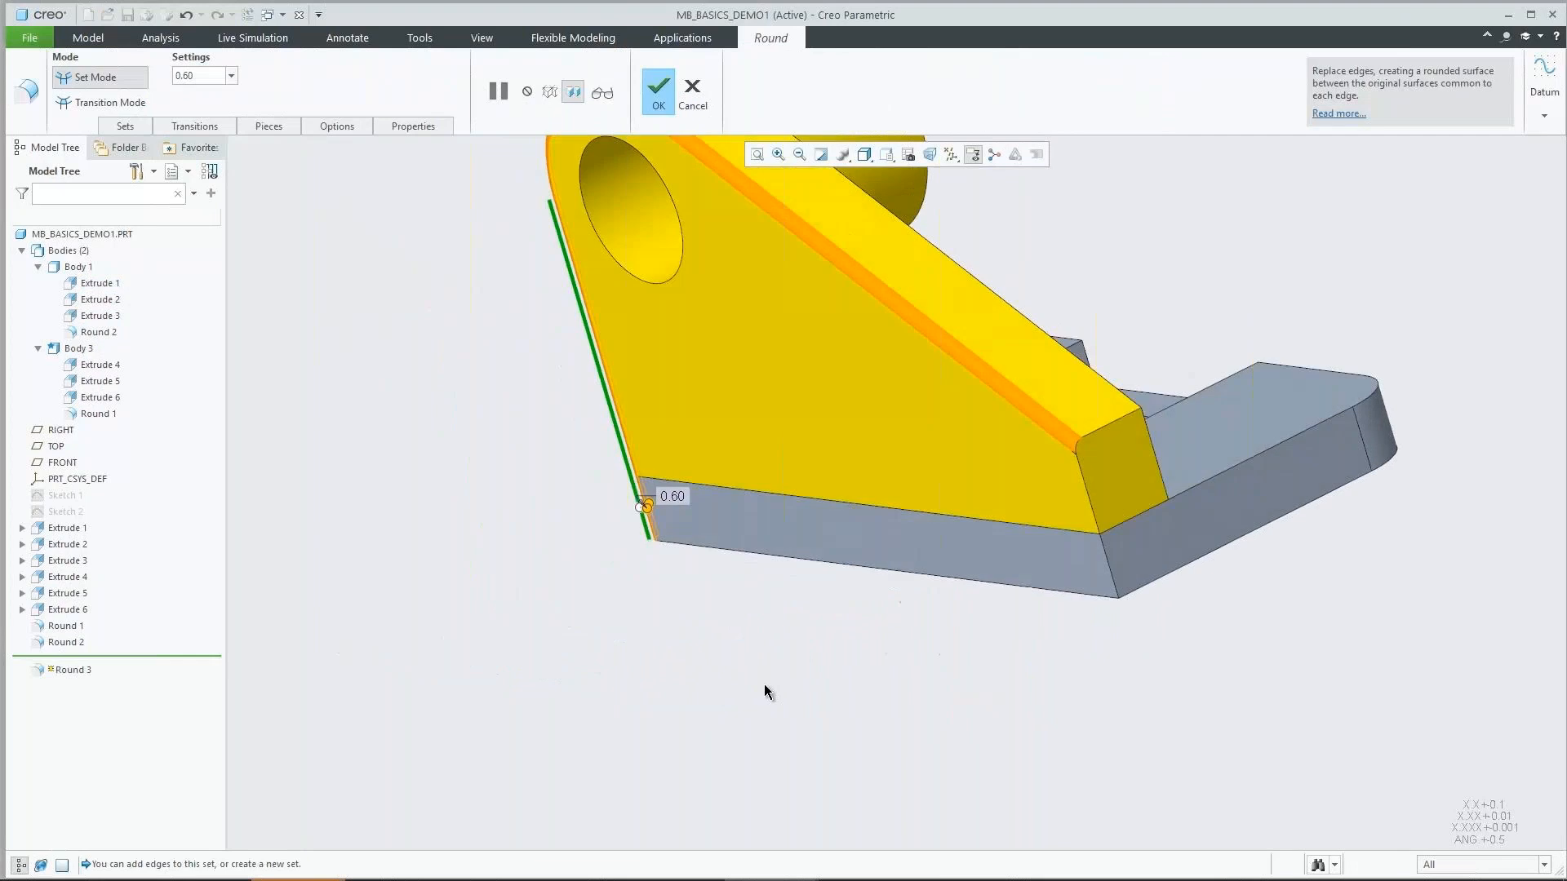
{"action": "left_click", "coordinate": [1092, 496], "text": "ctrl"}
{"action": "double_click", "coordinate": [707, 485]}
{"action": "type", "text": "1"}
{"action": "key", "text": "Return"}
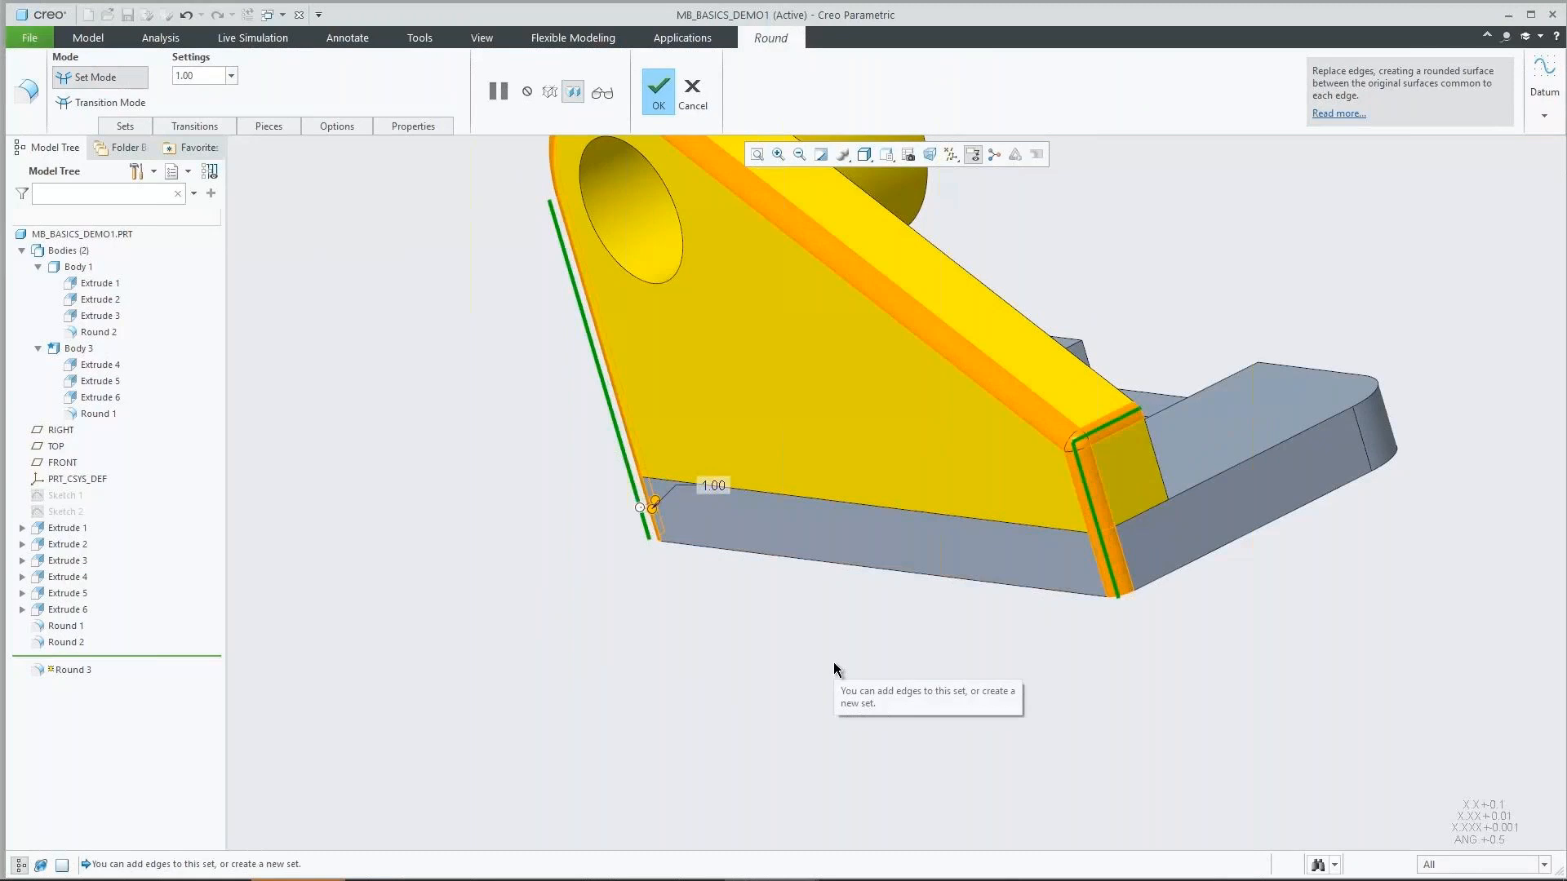
{"action": "middle_click", "coordinate": [834, 663]}
Shell only the base plate body, Body 1, with a thickness of 0.64, removing its bottom surface
{"action": "key", "text": "ctrl+d"}
{"action": "left_click", "coordinate": [755, 82]}
{"action": "middle_click_drag", "start_coordinate": [664, 437], "coordinate": [649, 494]}
{"action": "right_click", "coordinate": [400, 331]}
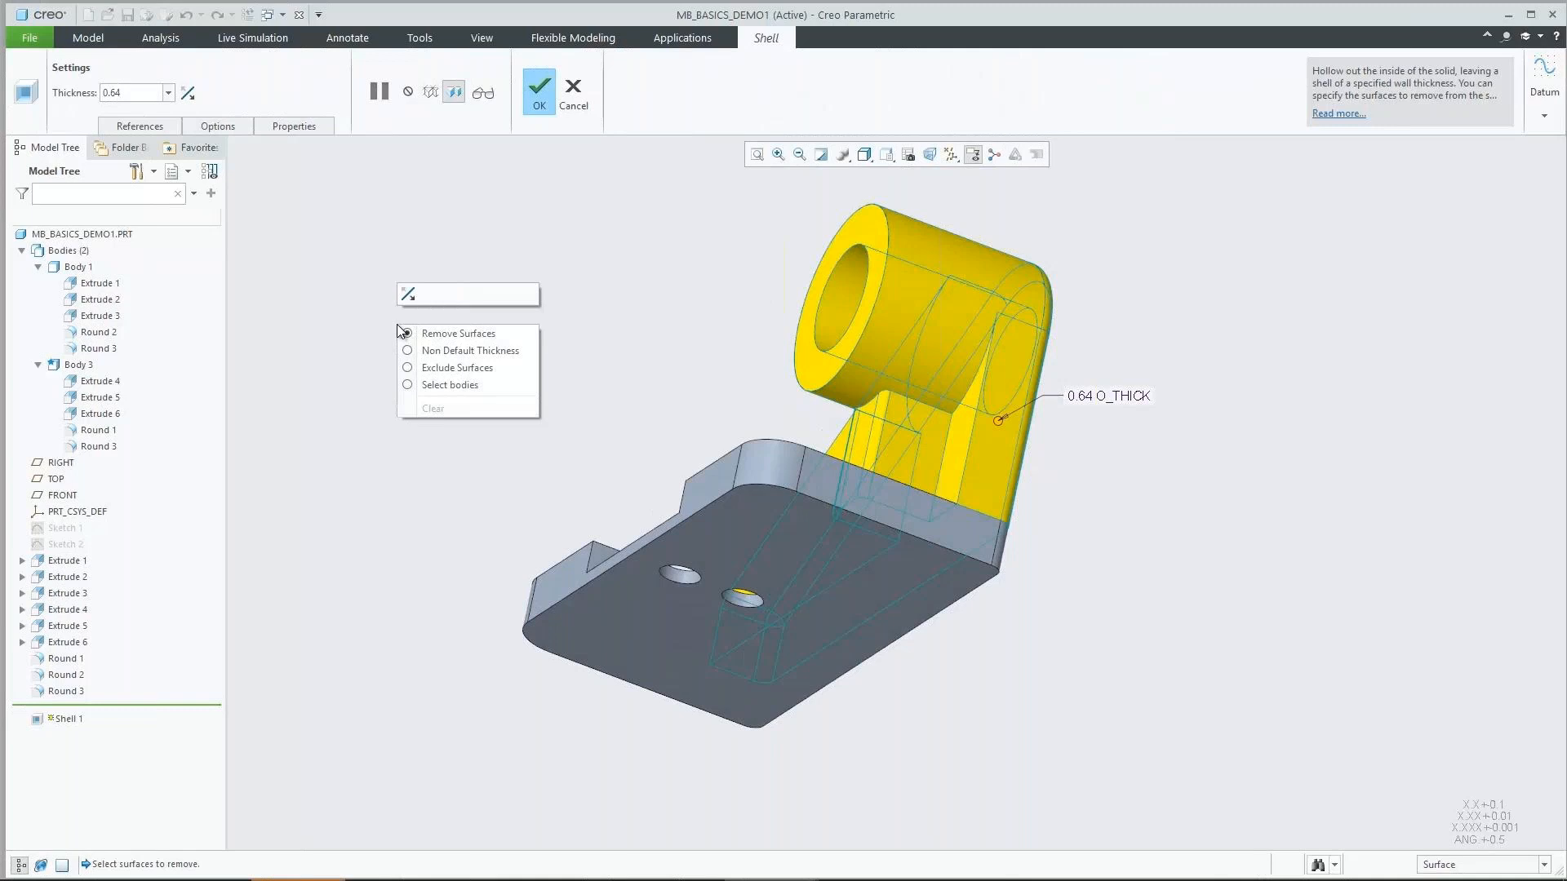
{"action": "left_click", "coordinate": [449, 385]}
{"action": "left_click", "coordinate": [630, 575]}
{"action": "right_click", "coordinate": [546, 464]}
{"action": "left_click", "coordinate": [576, 480]}
{"action": "left_click", "coordinate": [633, 613]}
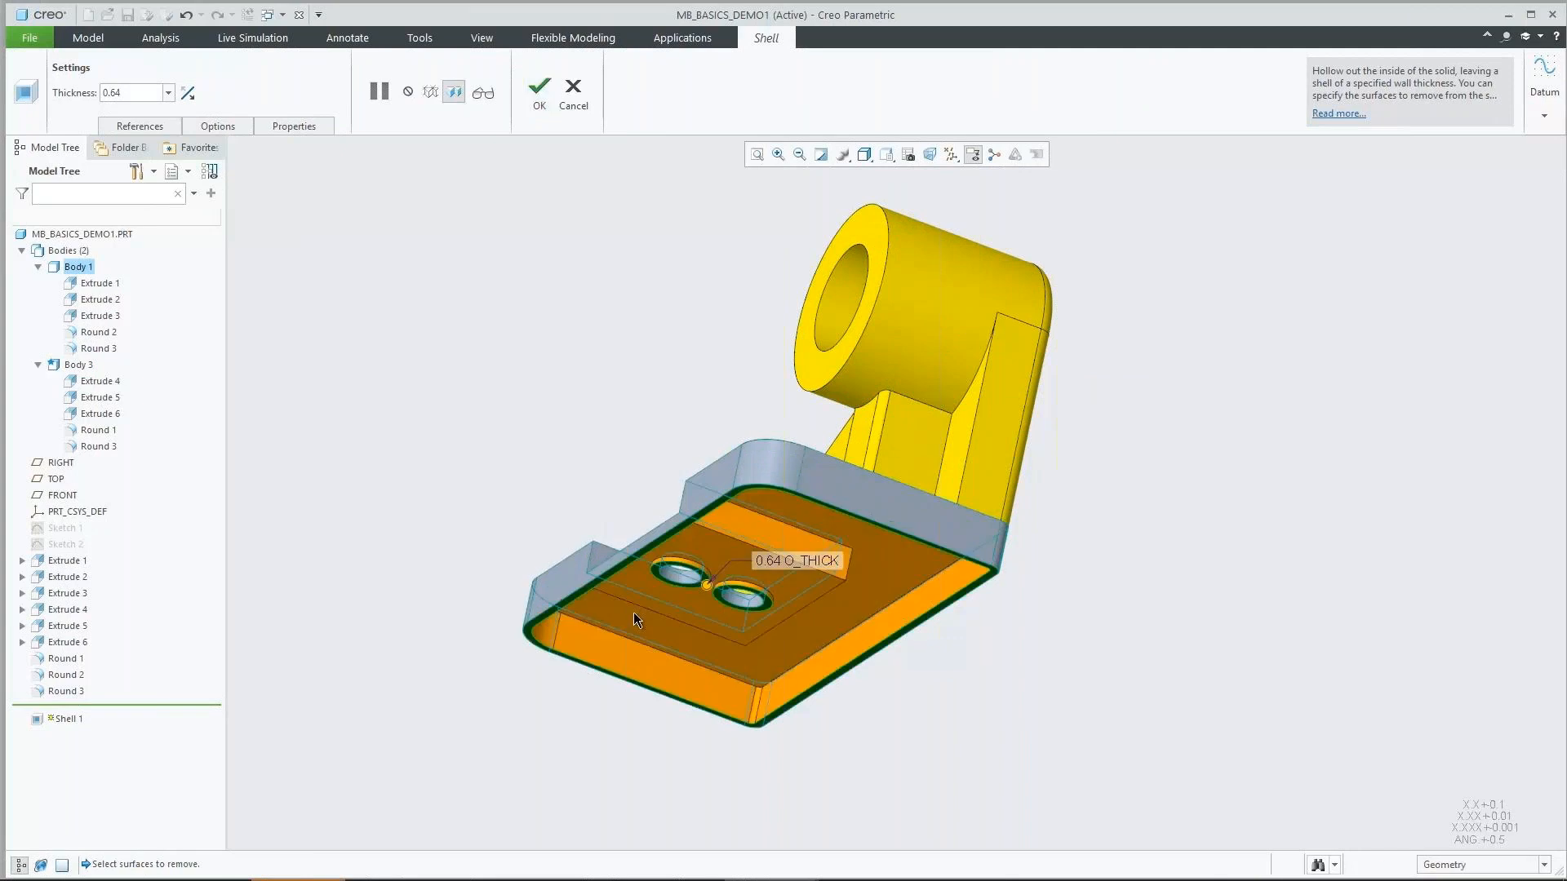
{"action": "middle_click", "coordinate": [876, 743]}
{"action": "left_click", "coordinate": [877, 743]}
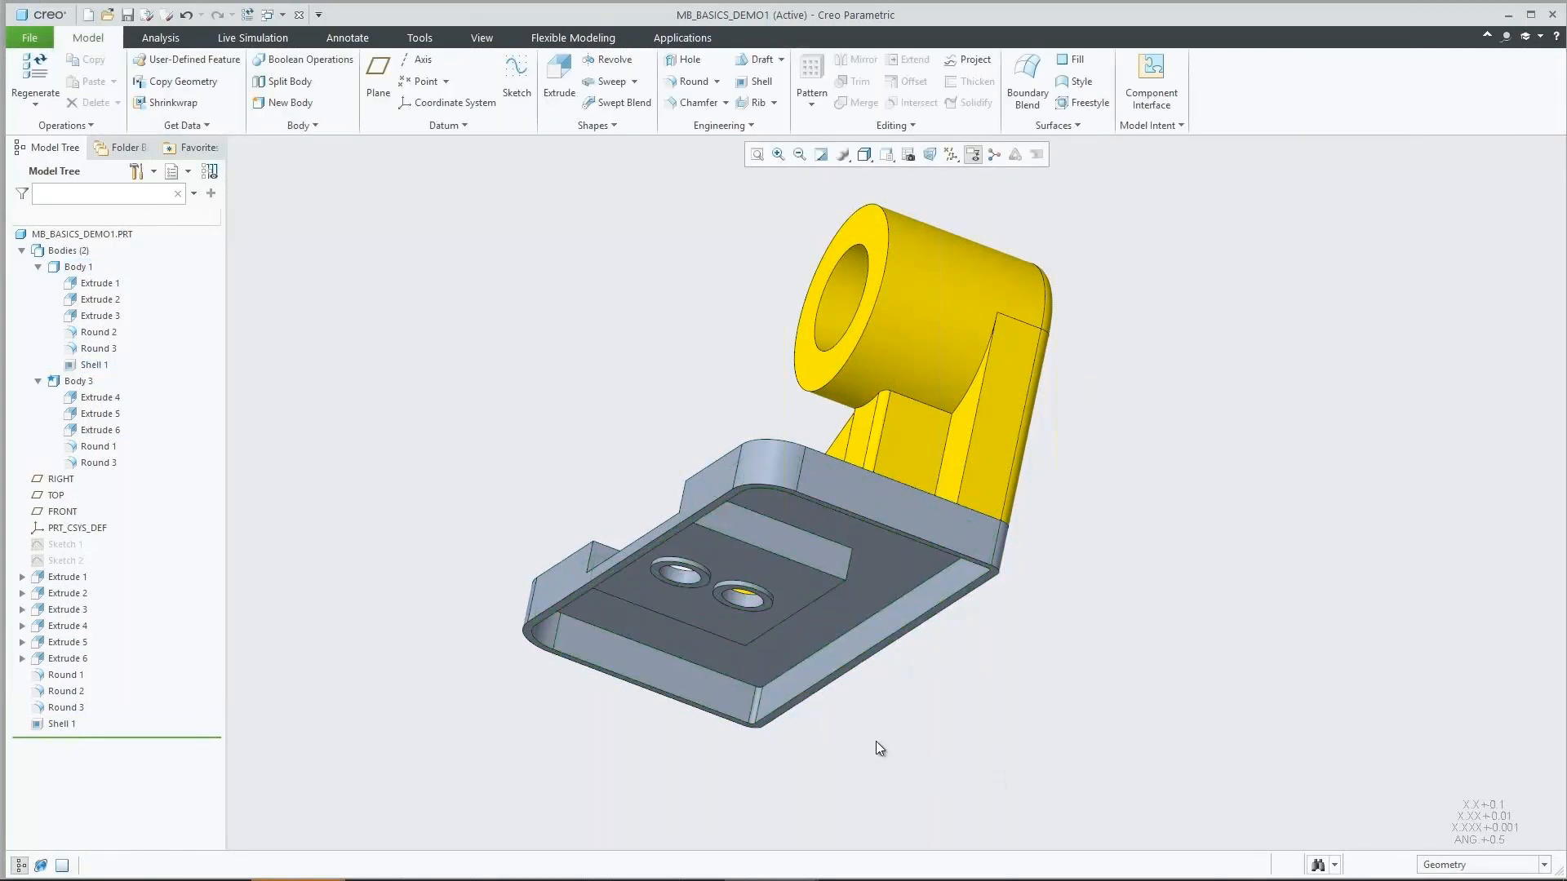
Merge the yellow upright body, Body 3, into the base plate body, Body 1
{"action": "key", "text": "ctrl+d"}
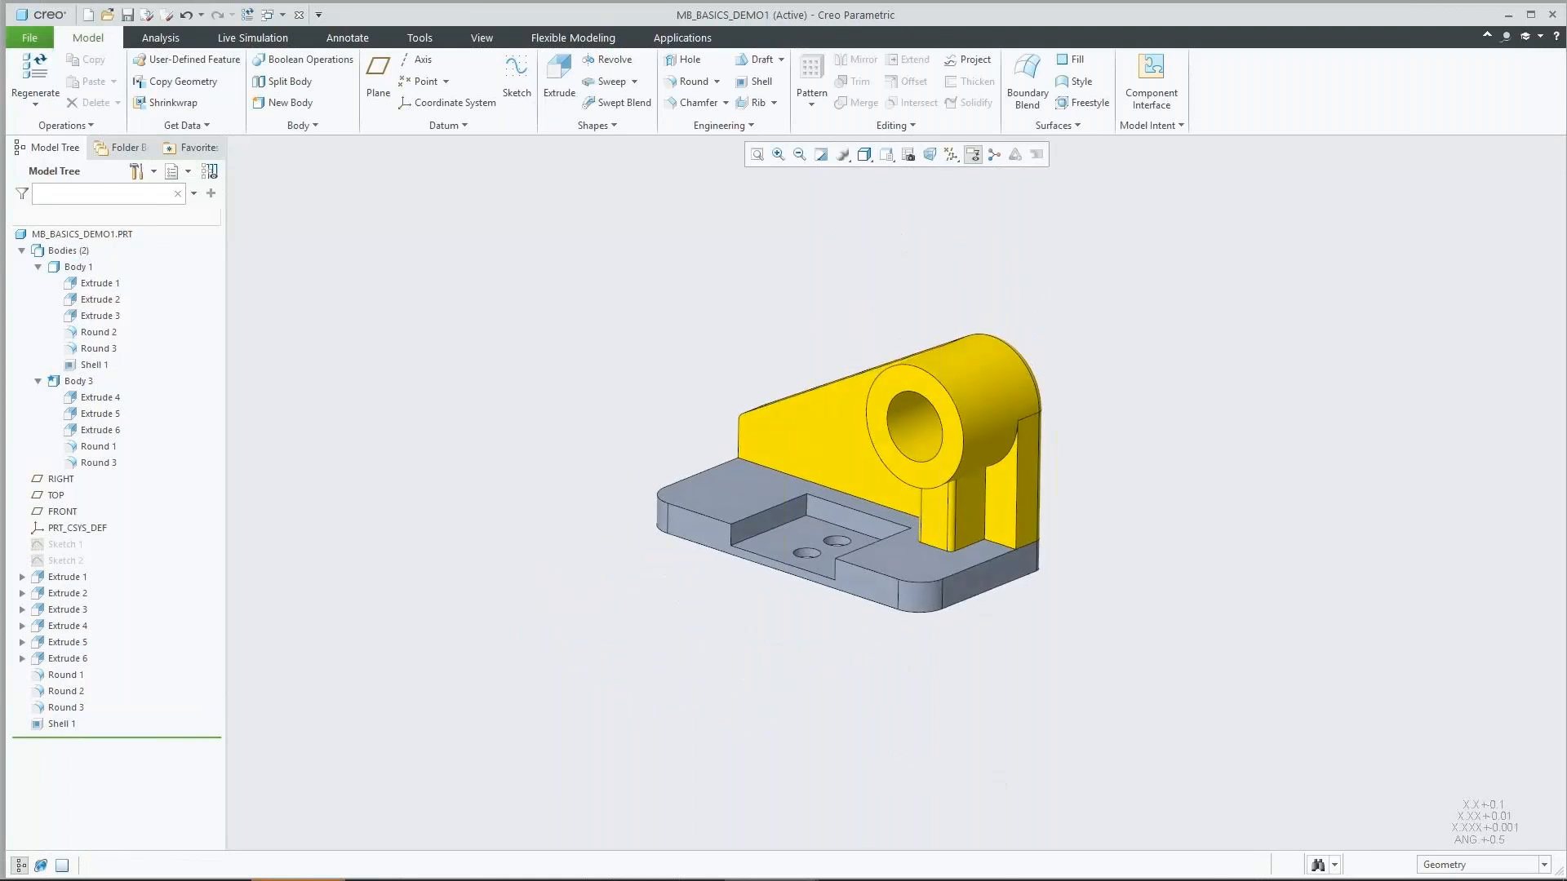
{"action": "left_click", "coordinate": [75, 267]}
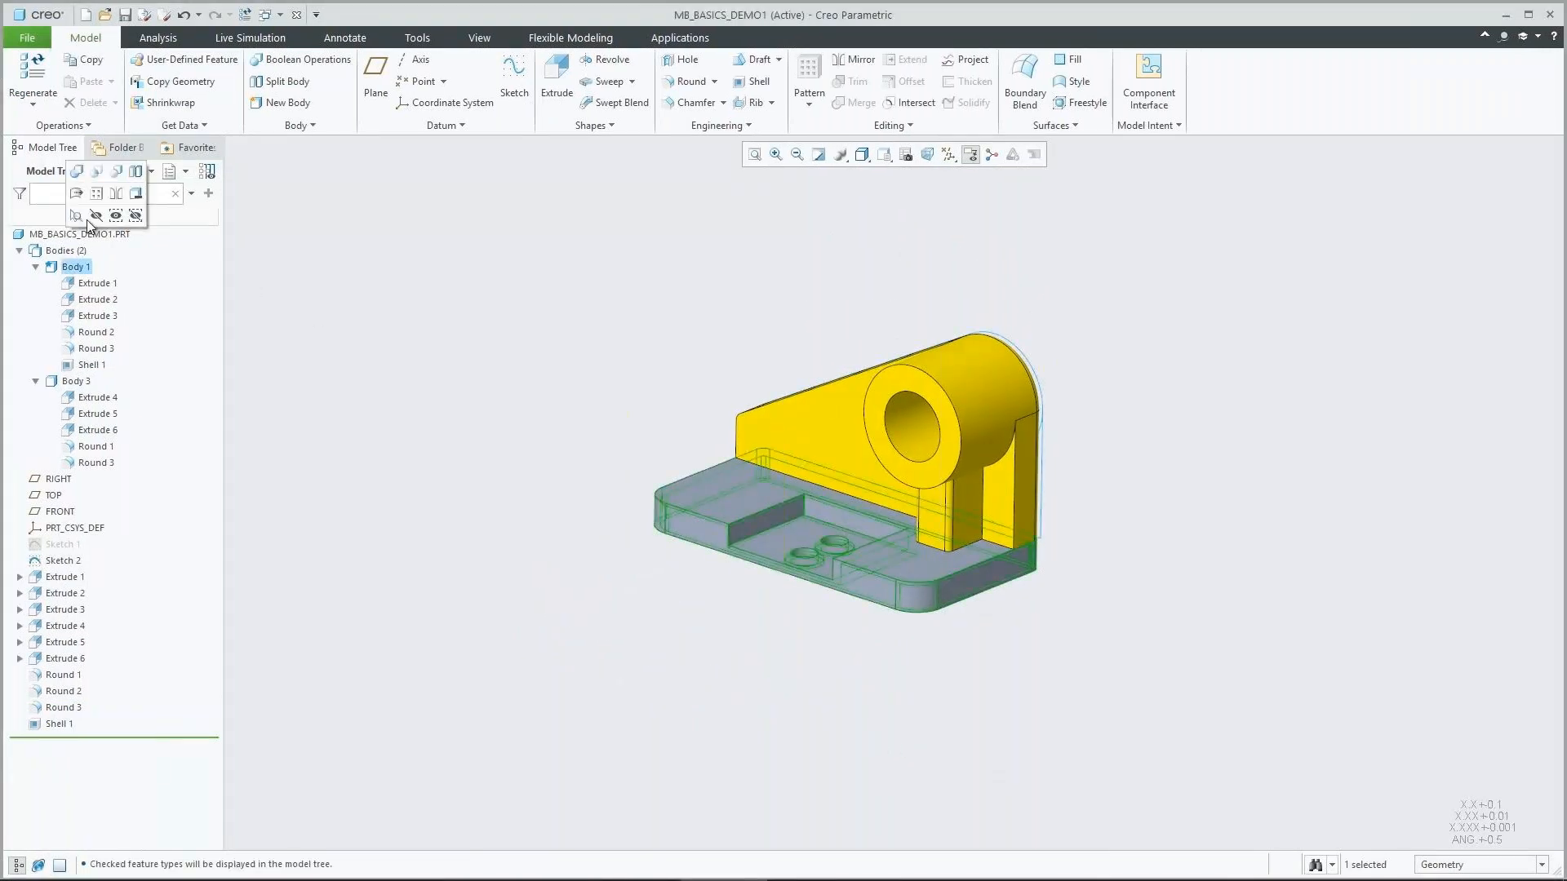
{"action": "left_click", "coordinate": [77, 171]}
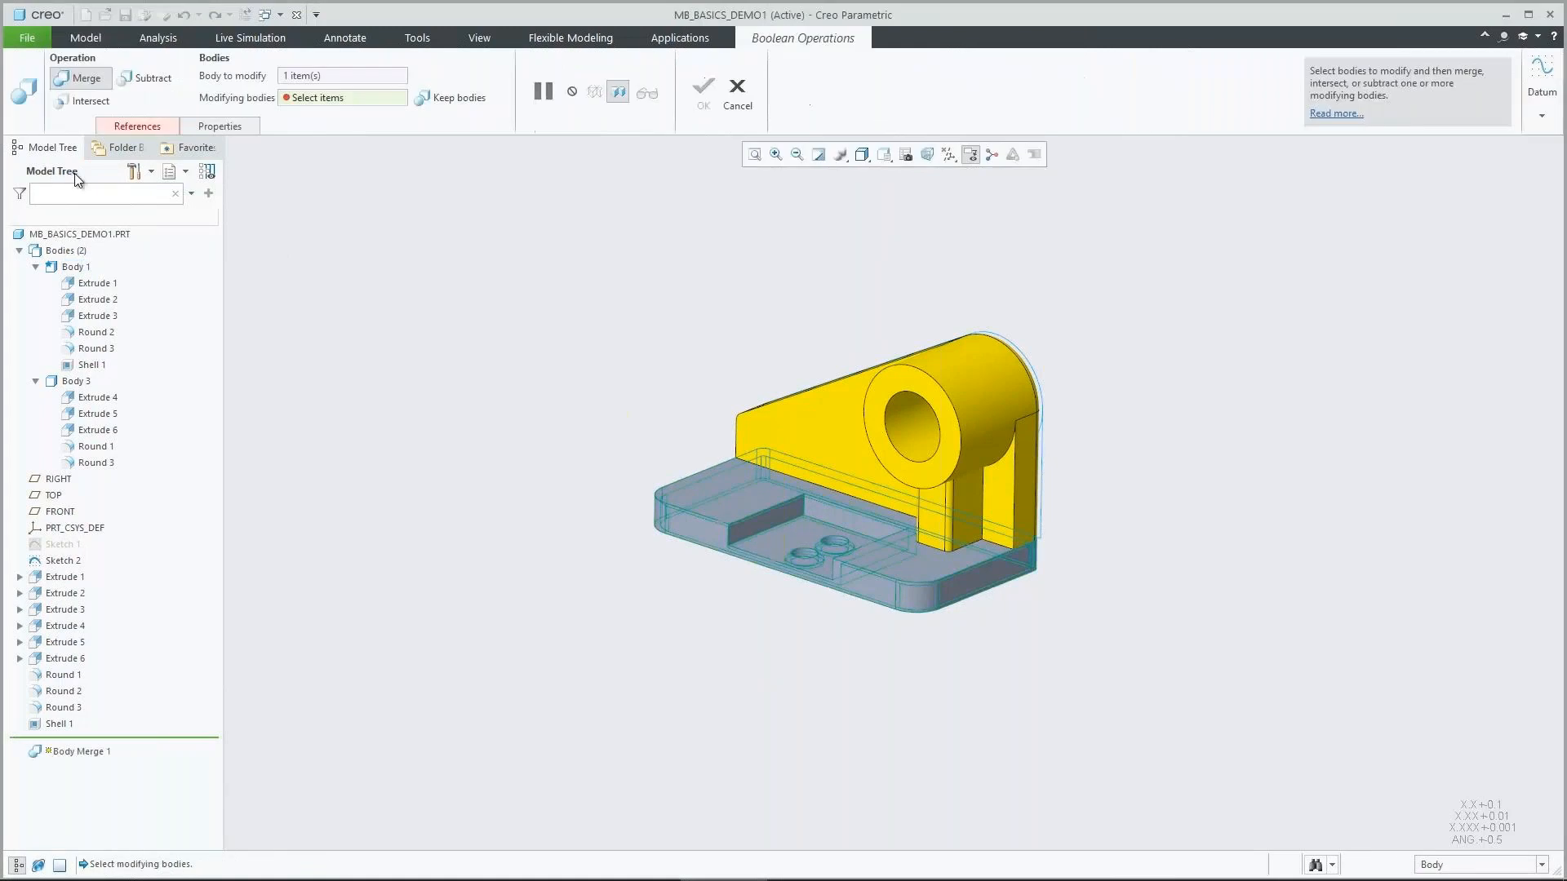
{"action": "left_click", "coordinate": [880, 398]}
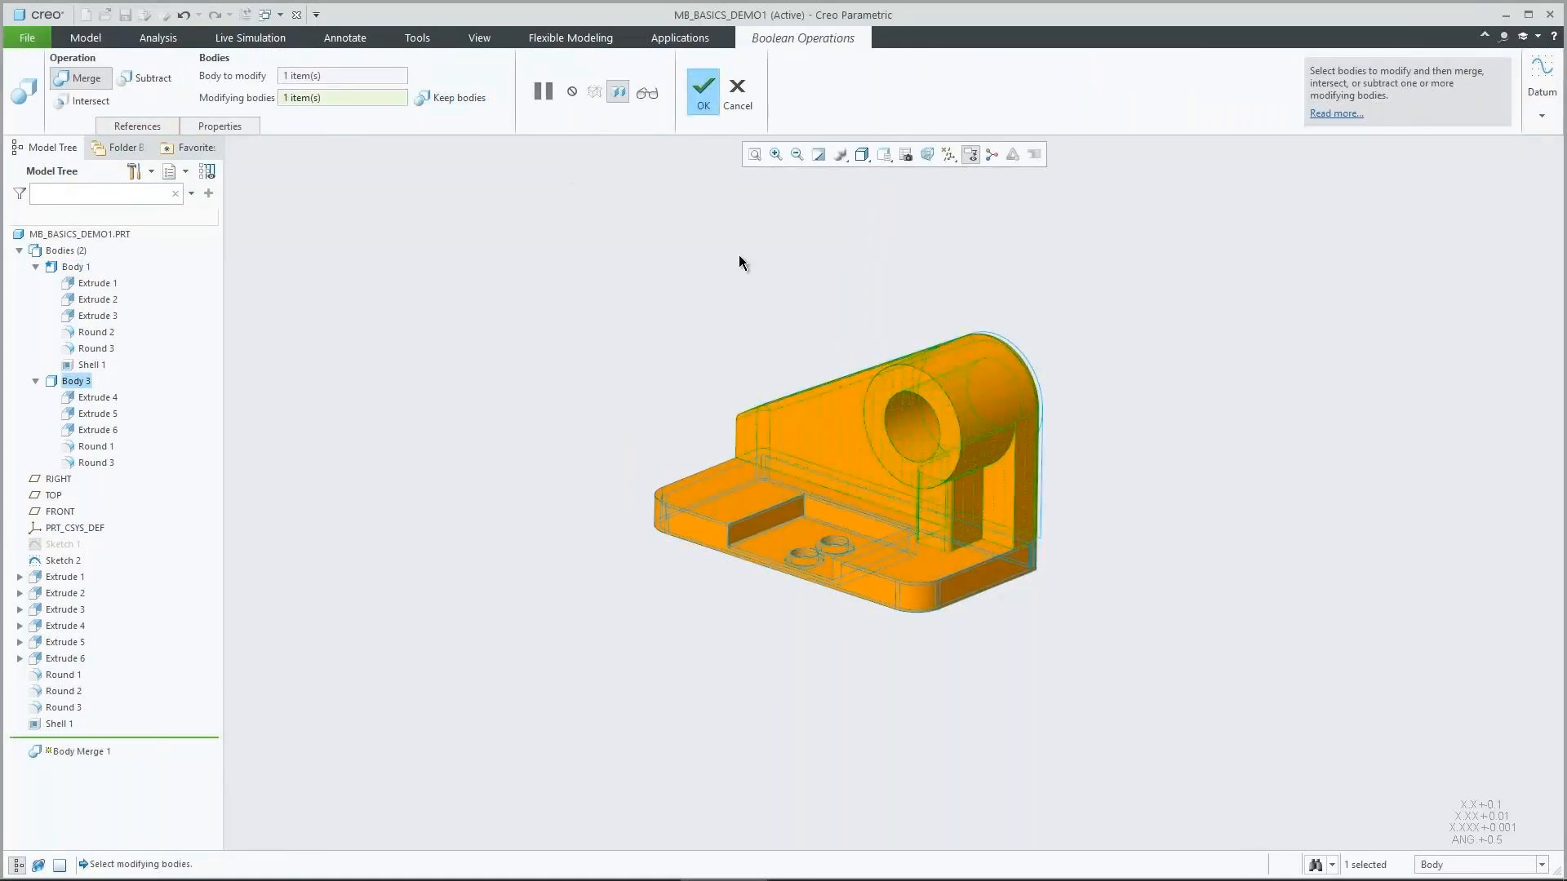
{"action": "left_click", "coordinate": [705, 106]}
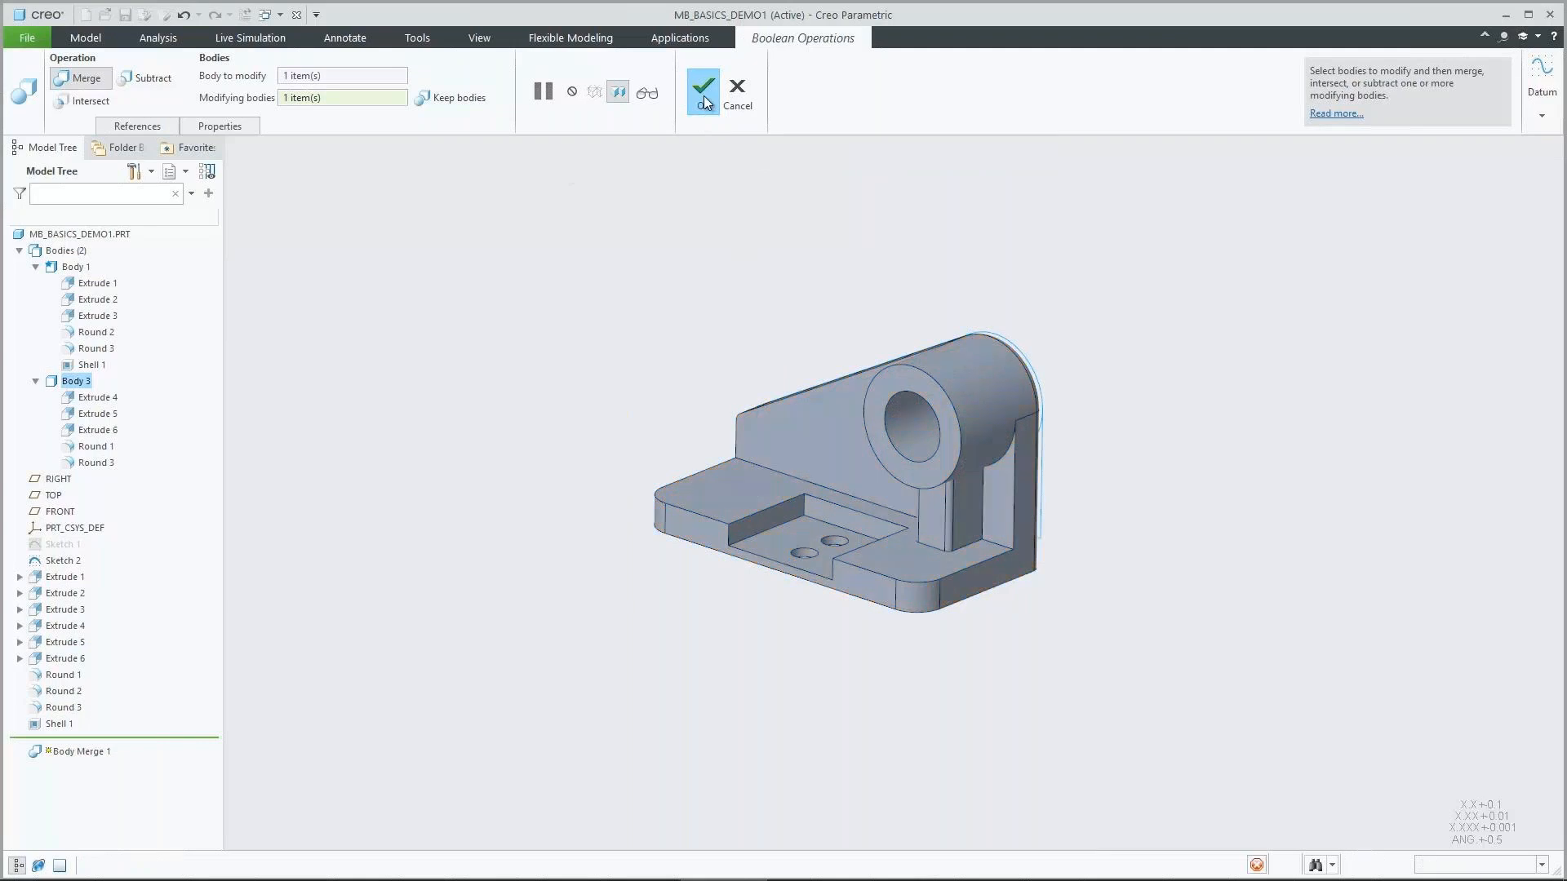
{"action": "left_click", "coordinate": [558, 310]}
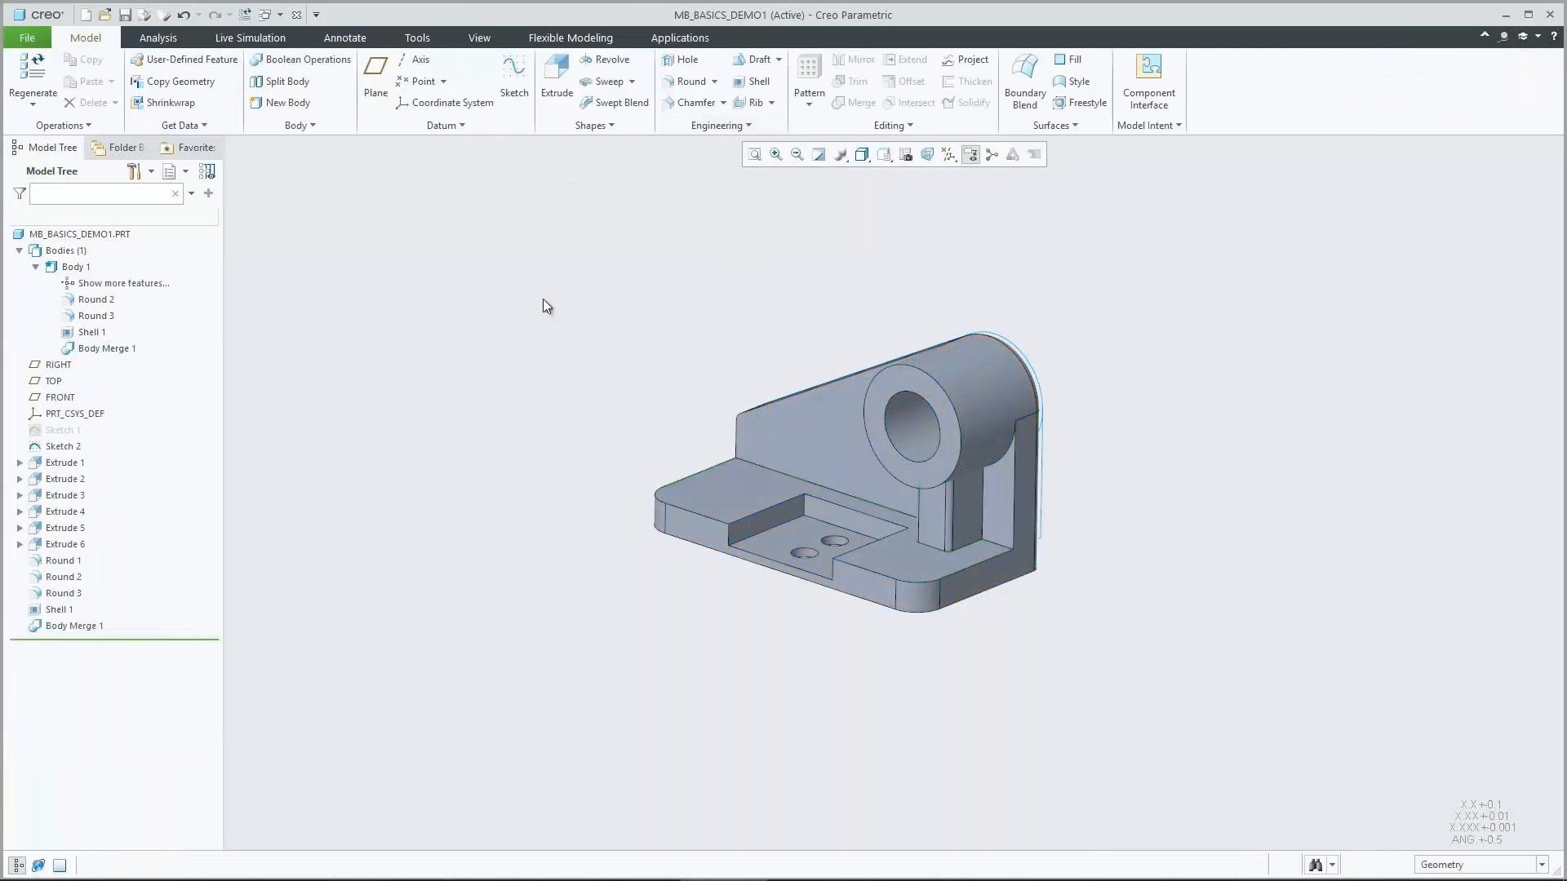
Turn on the display of consumed bodies in the model tree and turn it off again
{"action": "left_click", "coordinate": [151, 172]}
{"action": "left_click", "coordinate": [171, 197]}
{"action": "left_click", "coordinate": [905, 262]}
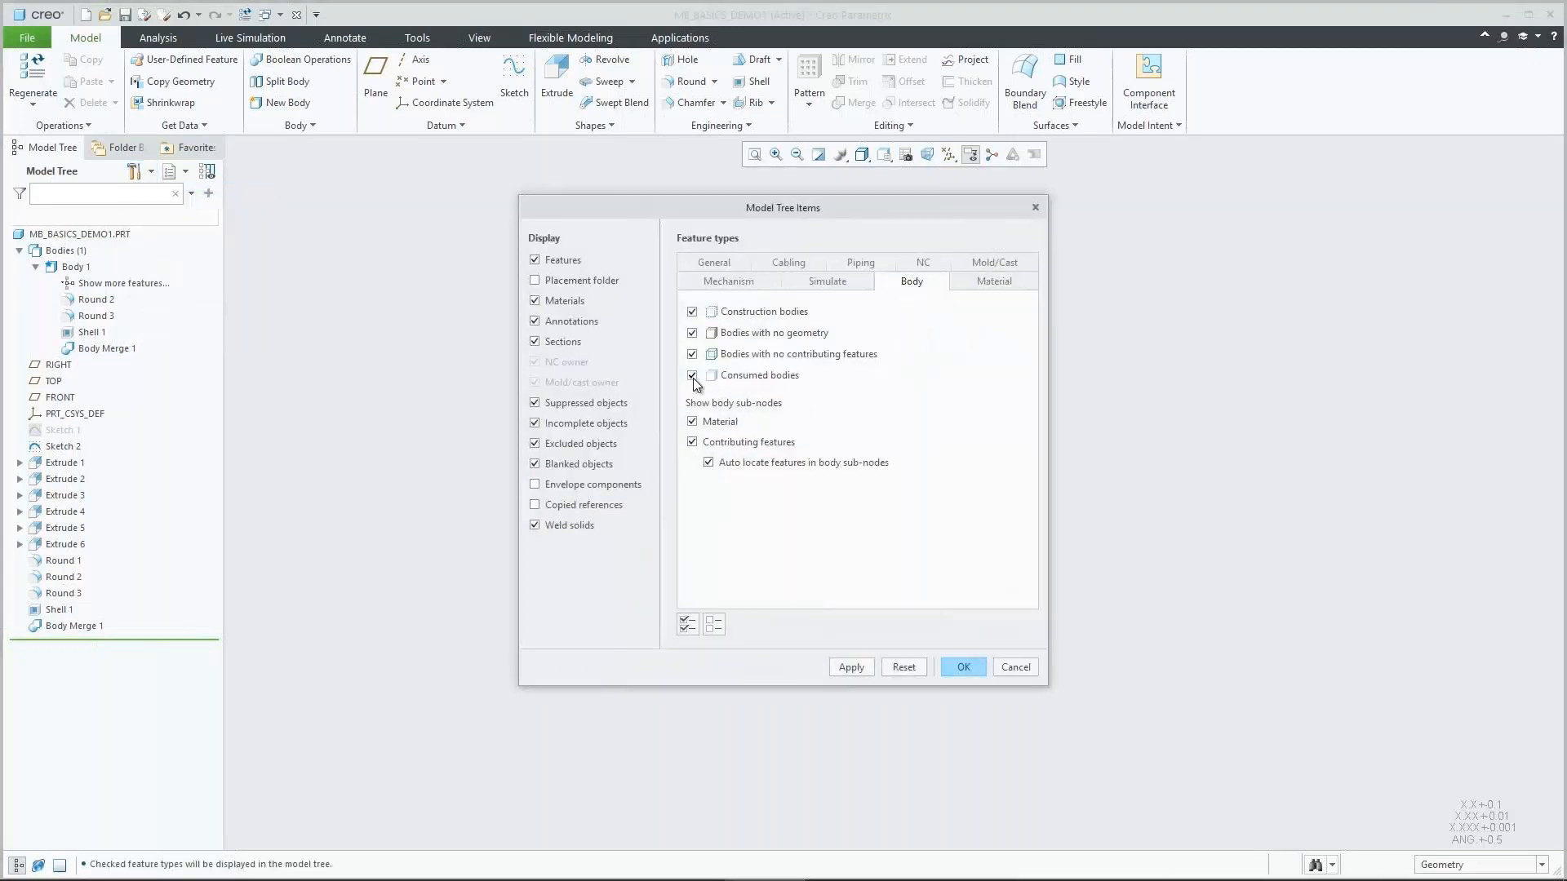
{"action": "left_click", "coordinate": [851, 667]}
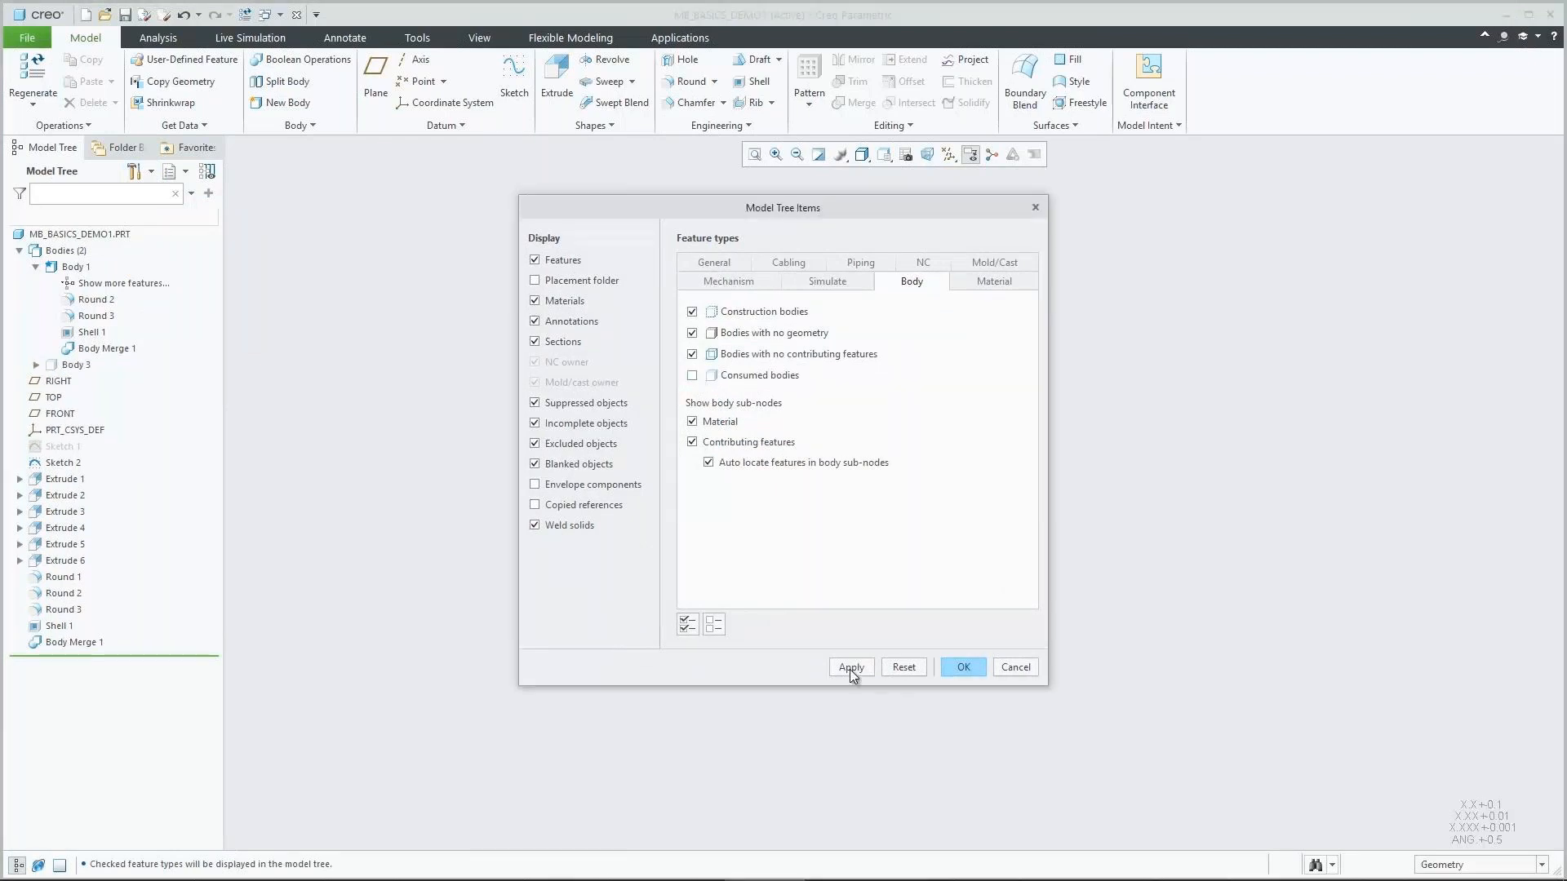
{"action": "left_click", "coordinate": [851, 668]}
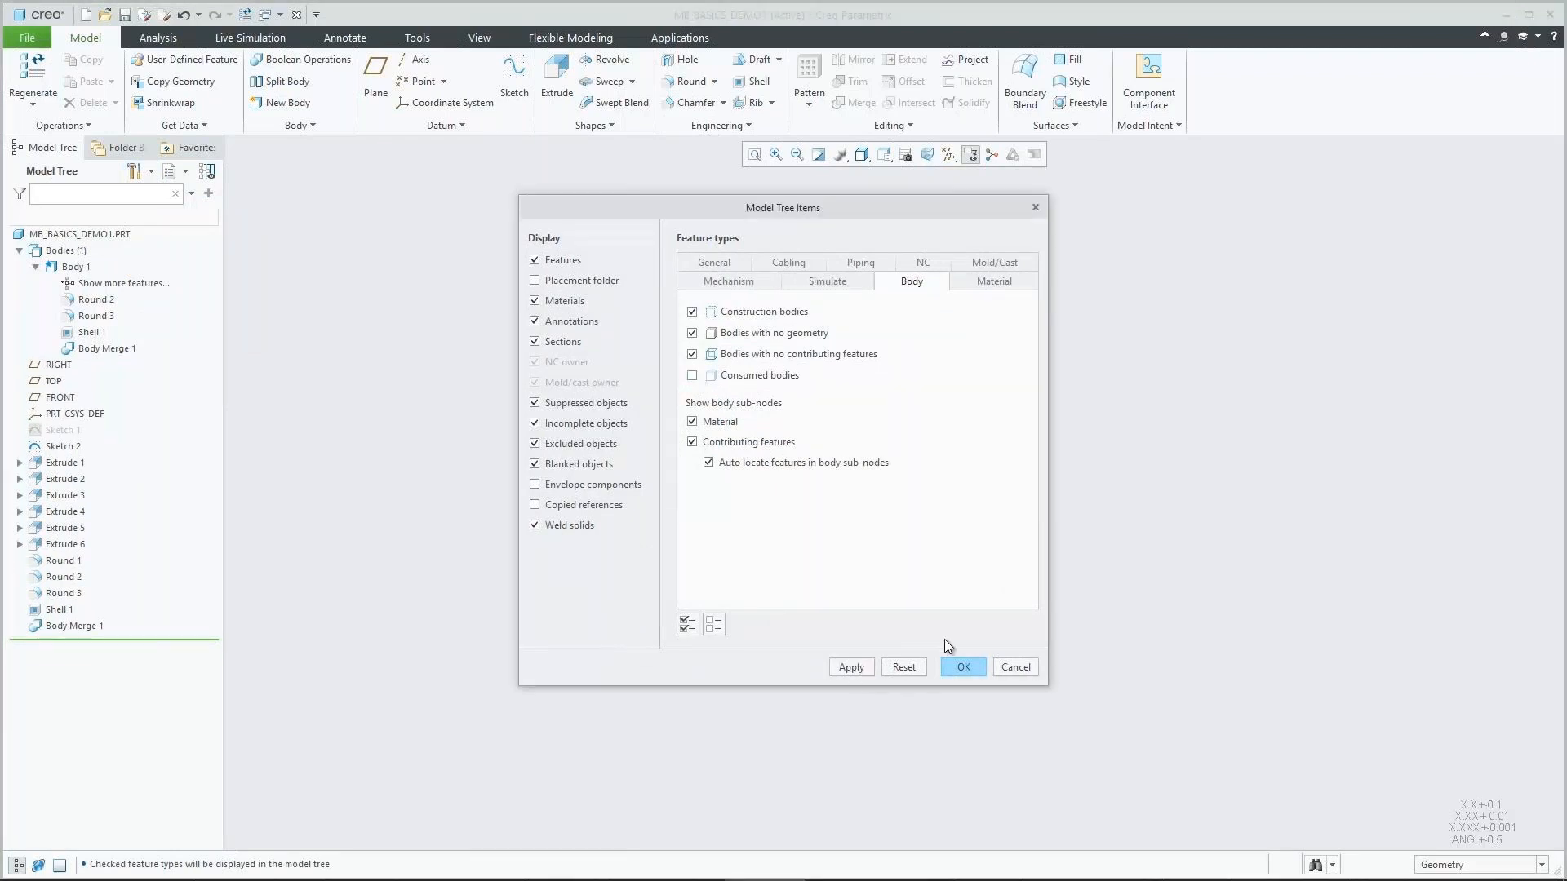
{"action": "left_click", "coordinate": [963, 667]}
Extrude the circular region in the boss's hole as a pin, 8 backward and 22 forward, as a new body
{"action": "left_click", "coordinate": [1002, 395]}
{"action": "left_click", "coordinate": [1009, 312]}
{"action": "left_click", "coordinate": [1163, 420]}
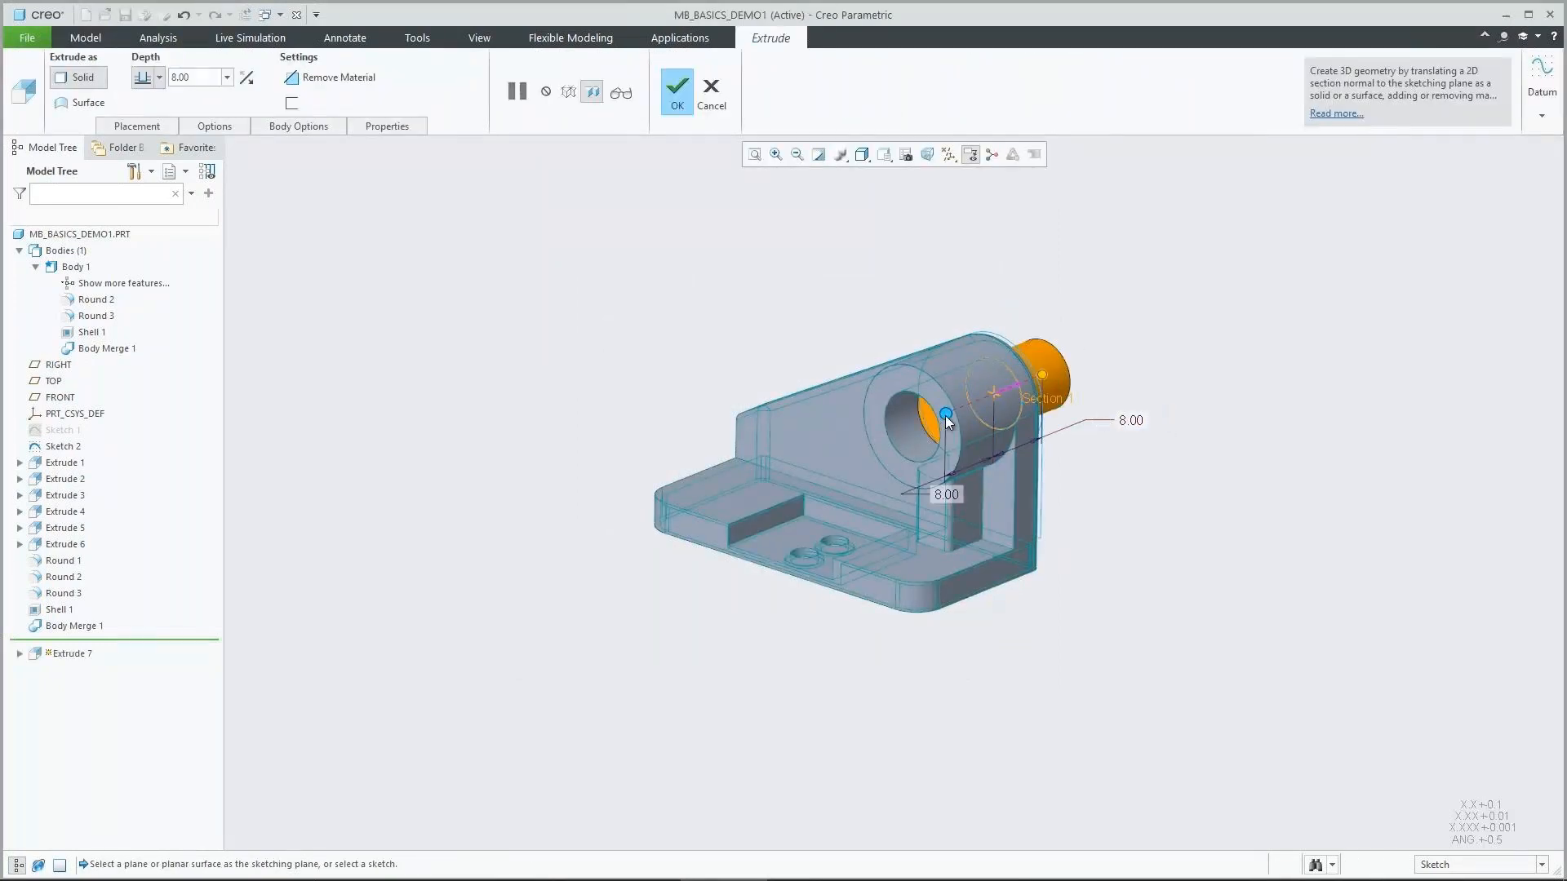
{"action": "left_click_drag", "start_coordinate": [944, 413], "coordinate": [866, 447]}
{"action": "double_click", "coordinate": [863, 528]}
{"action": "type", "text": "22"}
{"action": "key", "text": "Return"}
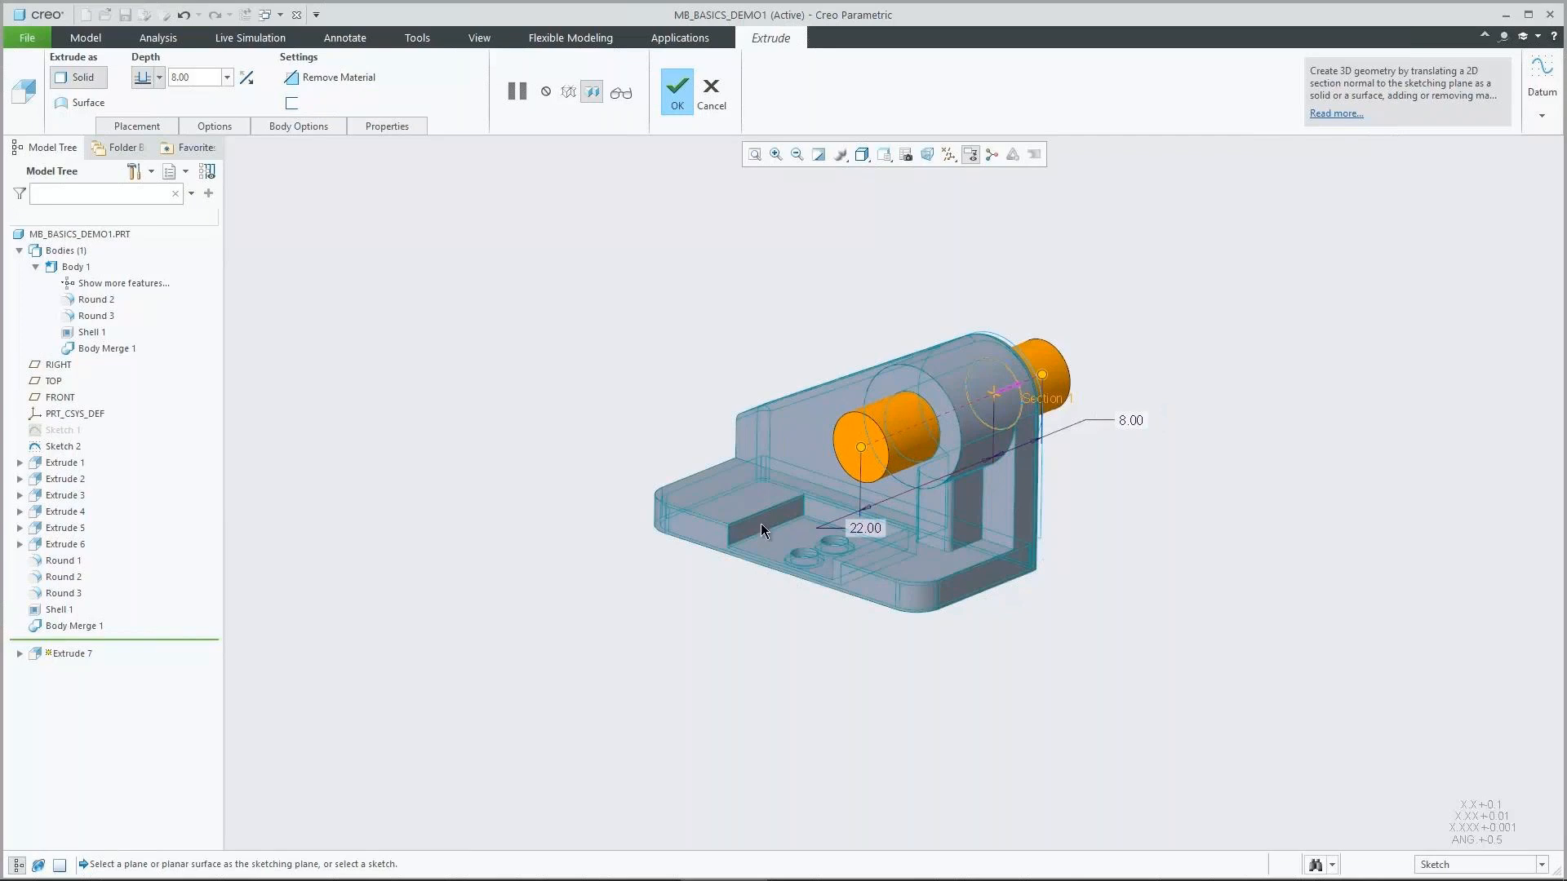
{"action": "right_click", "coordinate": [484, 409]}
{"action": "left_click", "coordinate": [491, 542]}
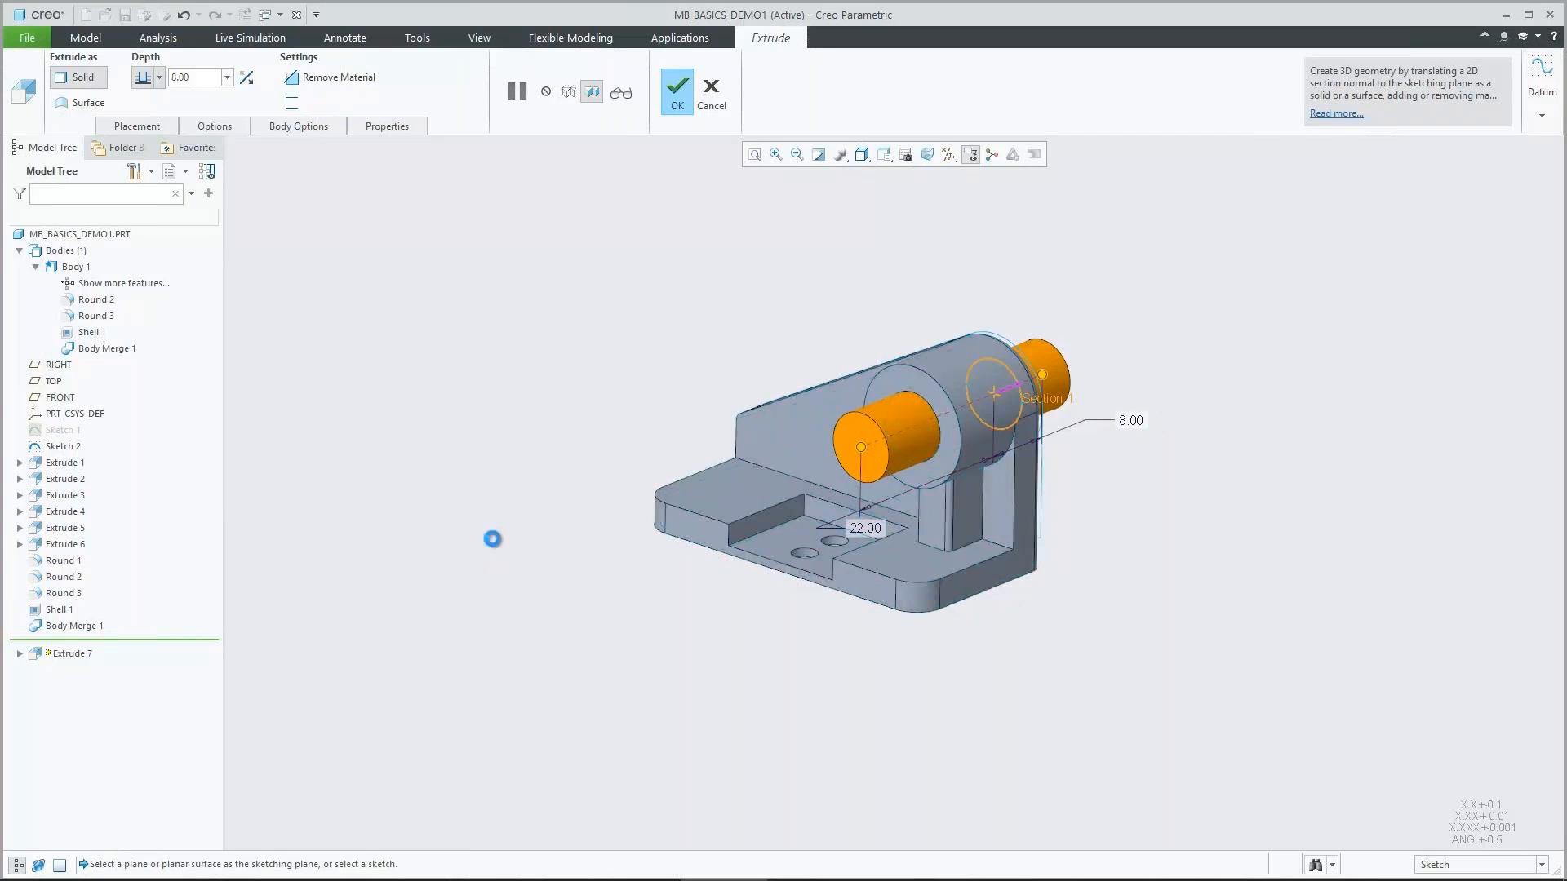
Apply an appearance to the new pin body
{"action": "left_click", "coordinate": [68, 362]}
{"action": "left_click", "coordinate": [479, 38]}
{"action": "left_click", "coordinate": [172, 74]}
{"action": "left_click", "coordinate": [161, 294]}
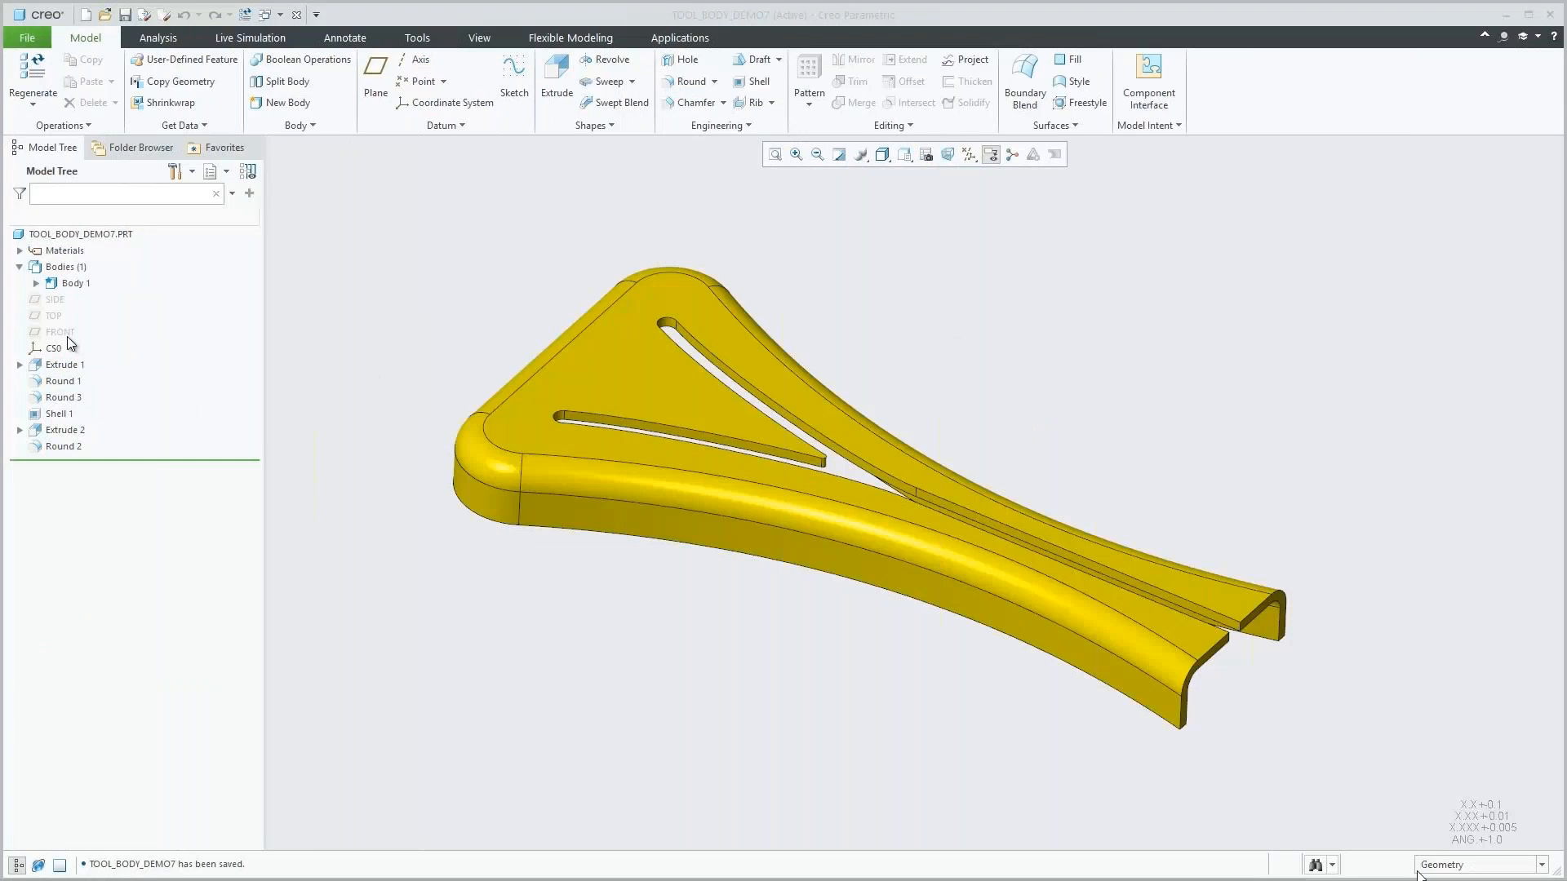
In TOOL_BODY_DEMO7, start an extrude on the FRONT plane and sketch a rectangle down from the part's top line near its open end
{"action": "left_click", "coordinate": [65, 335]}
{"action": "left_click", "coordinate": [94, 259]}
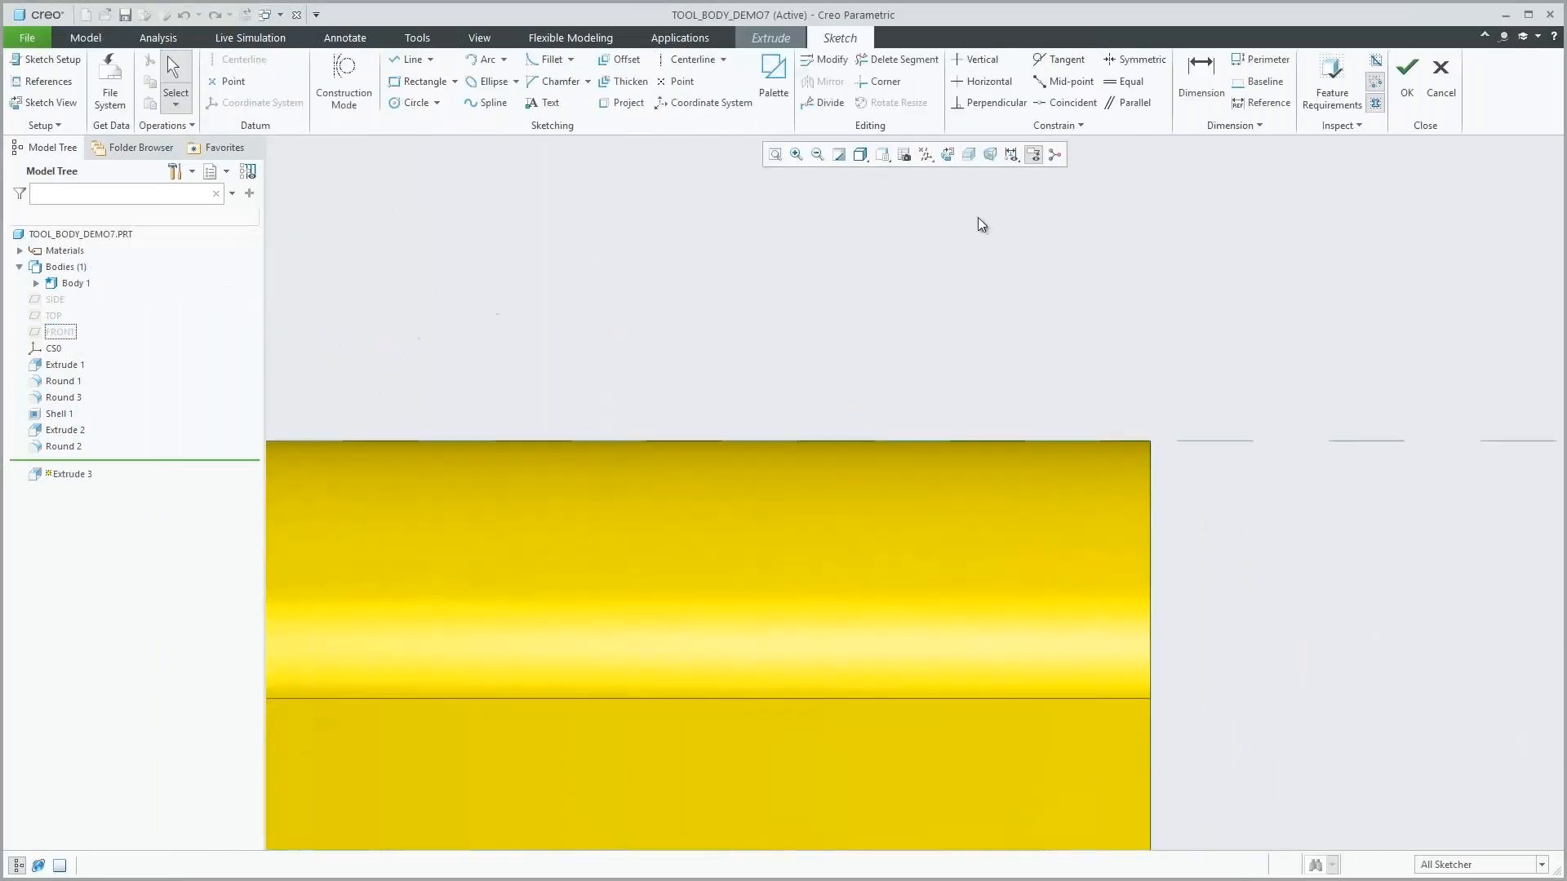
{"action": "right_click", "coordinate": [875, 276]}
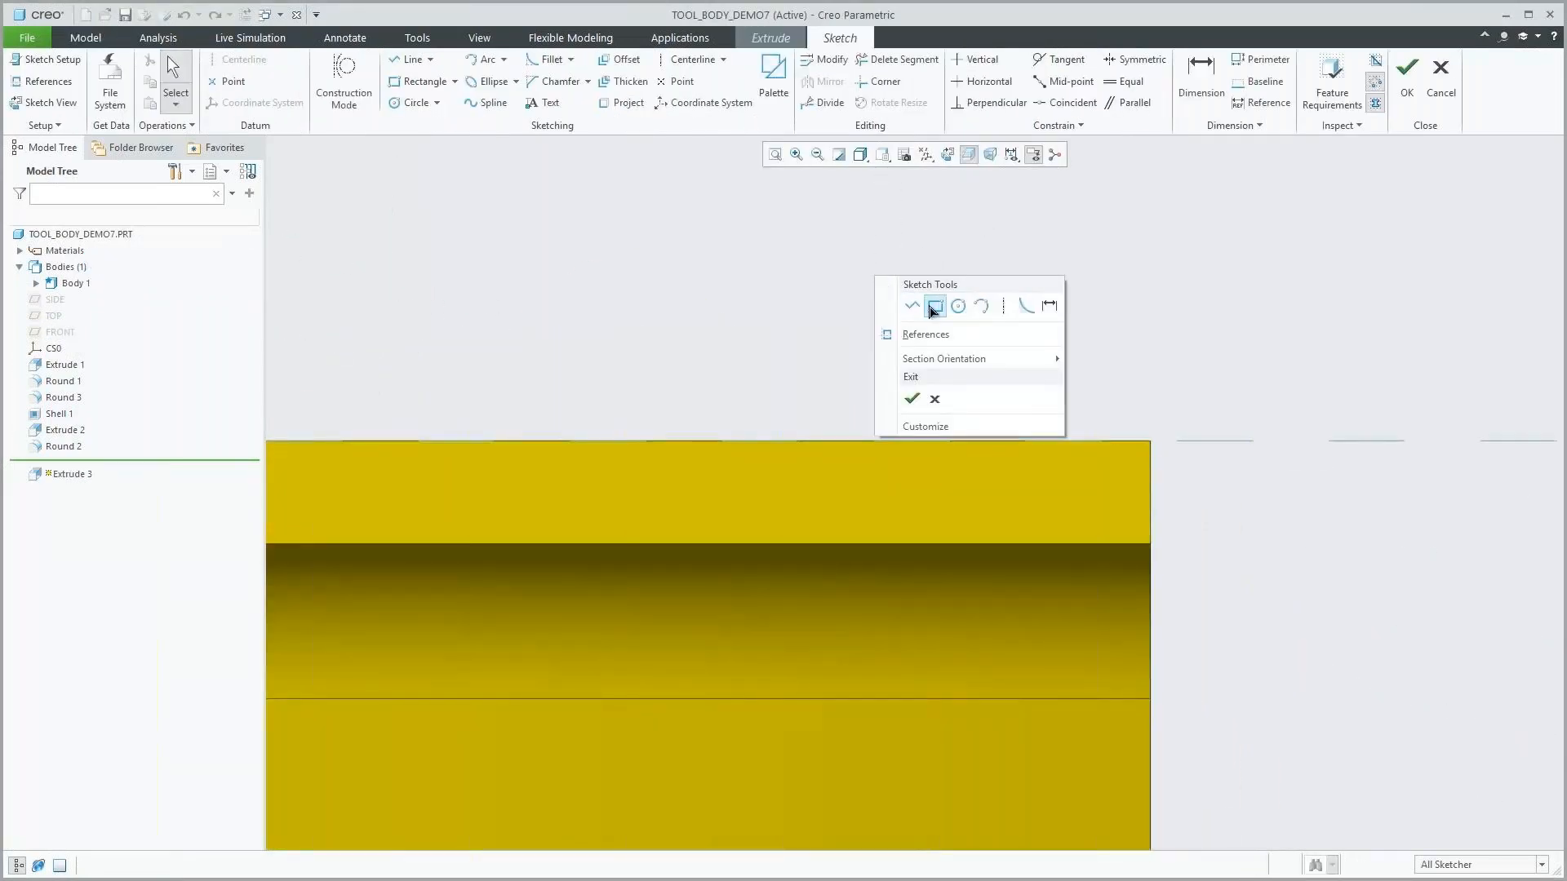
{"action": "left_click", "coordinate": [916, 305]}
{"action": "left_click", "coordinate": [918, 442]}
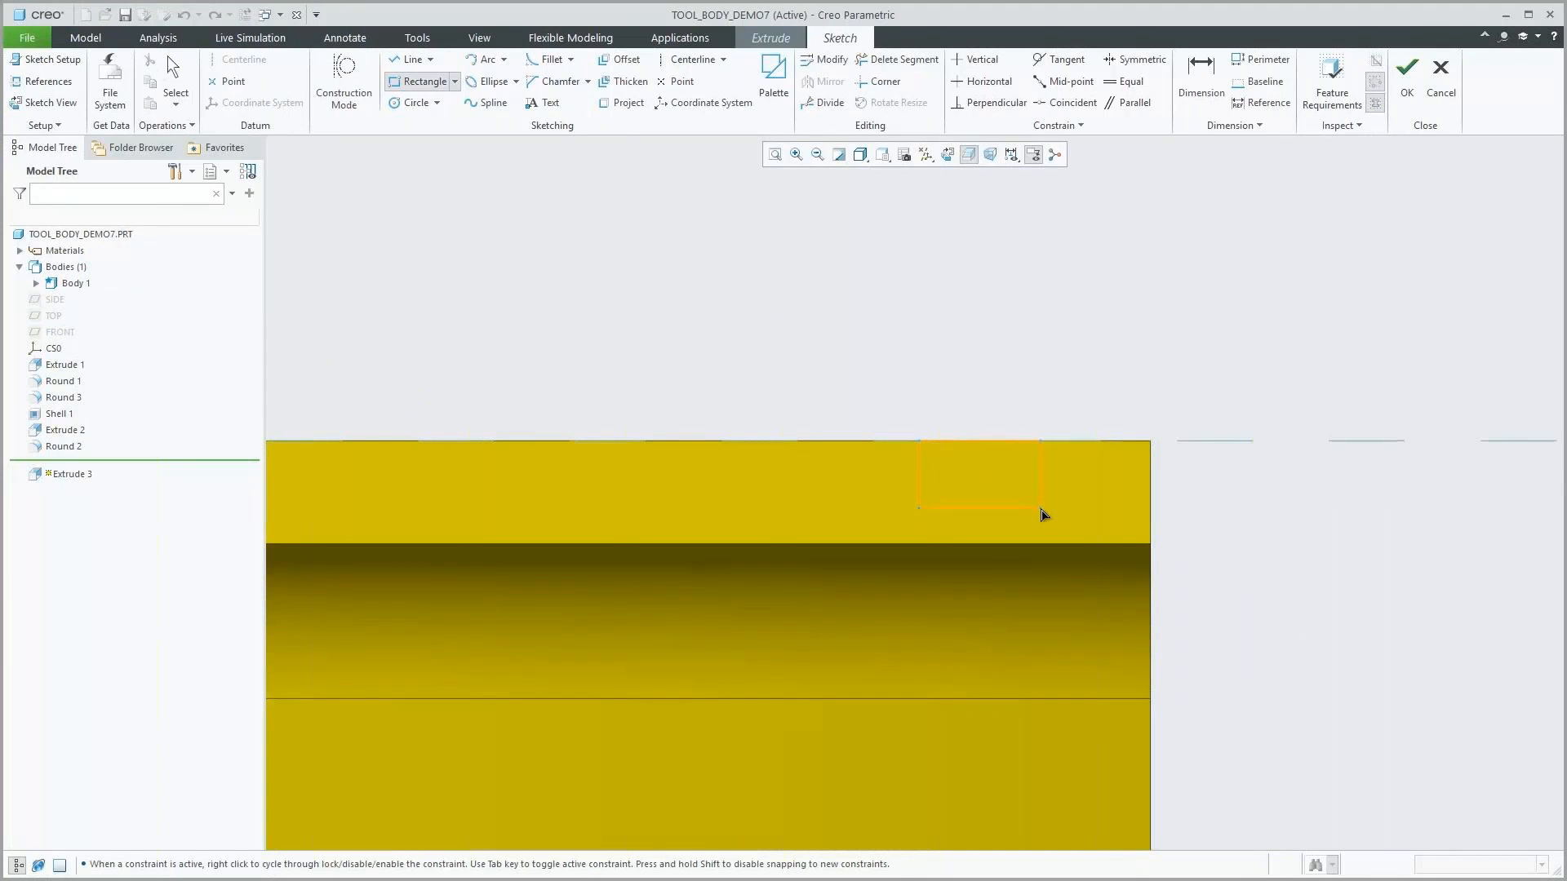
{"action": "left_click", "coordinate": [1033, 495]}
{"action": "middle_click", "coordinate": [1033, 495]}
Set the rectangle's width to 1 and its height to 0.5
{"action": "double_click", "coordinate": [975, 426]}
{"action": "type", "text": "1"}
{"action": "double_click", "coordinate": [1052, 466]}
{"action": "type", "text": "0.5"}
{"action": "key", "text": "Return"}
Dimension the rectangle's nearest side 0.5 from the part's end edge and finish the sketch
{"action": "key", "text": "d"}
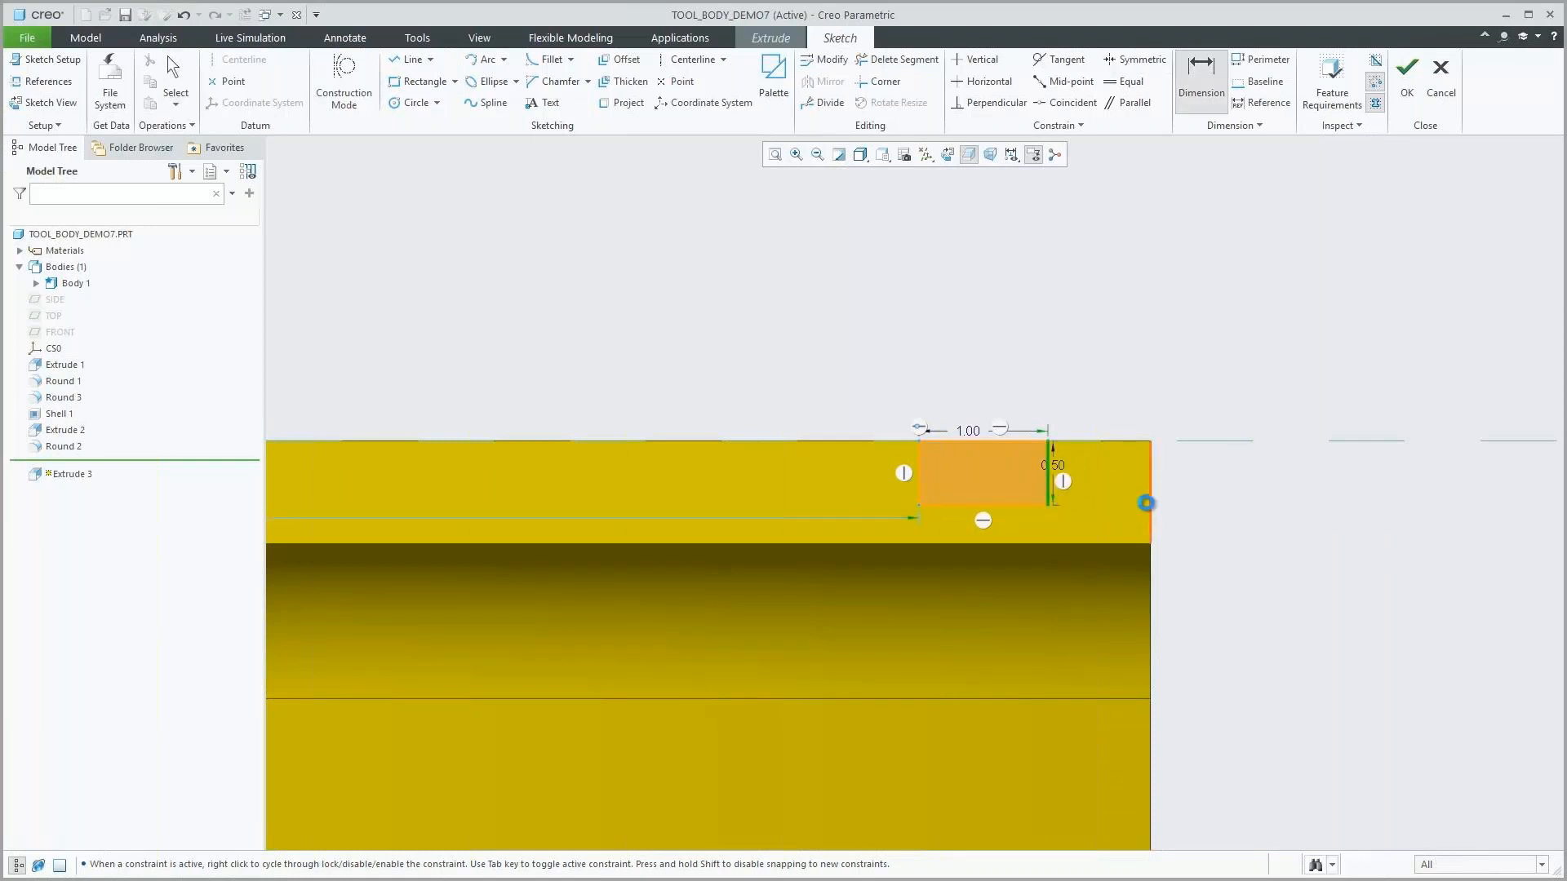
{"action": "middle_click", "coordinate": [1118, 419]}
{"action": "type", "text": "0.5"}
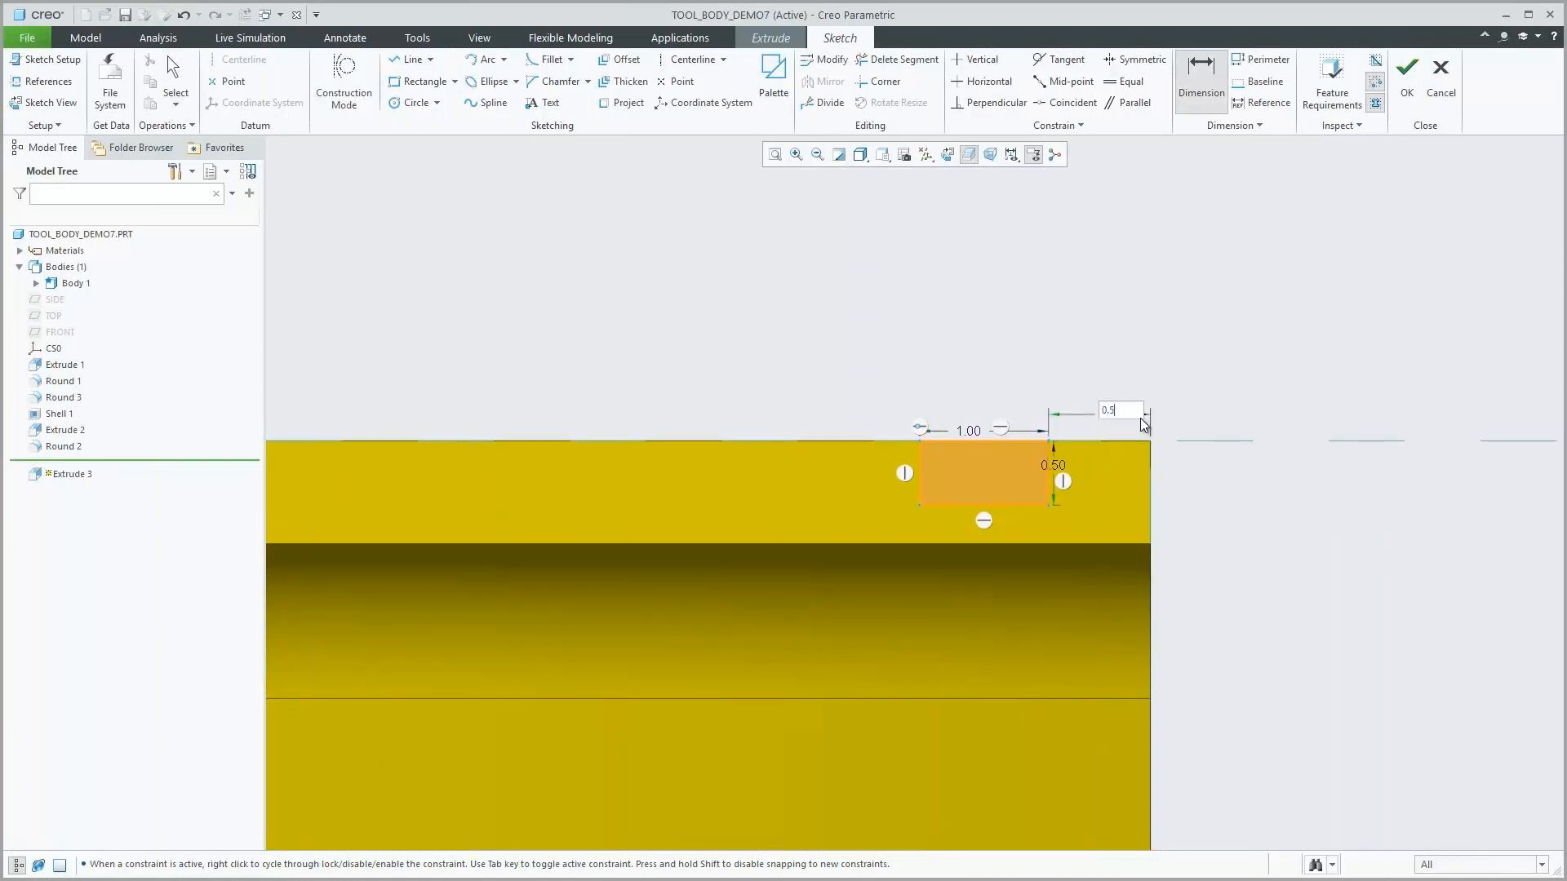
{"action": "key", "text": "Return"}
{"action": "left_click", "coordinate": [1407, 80]}
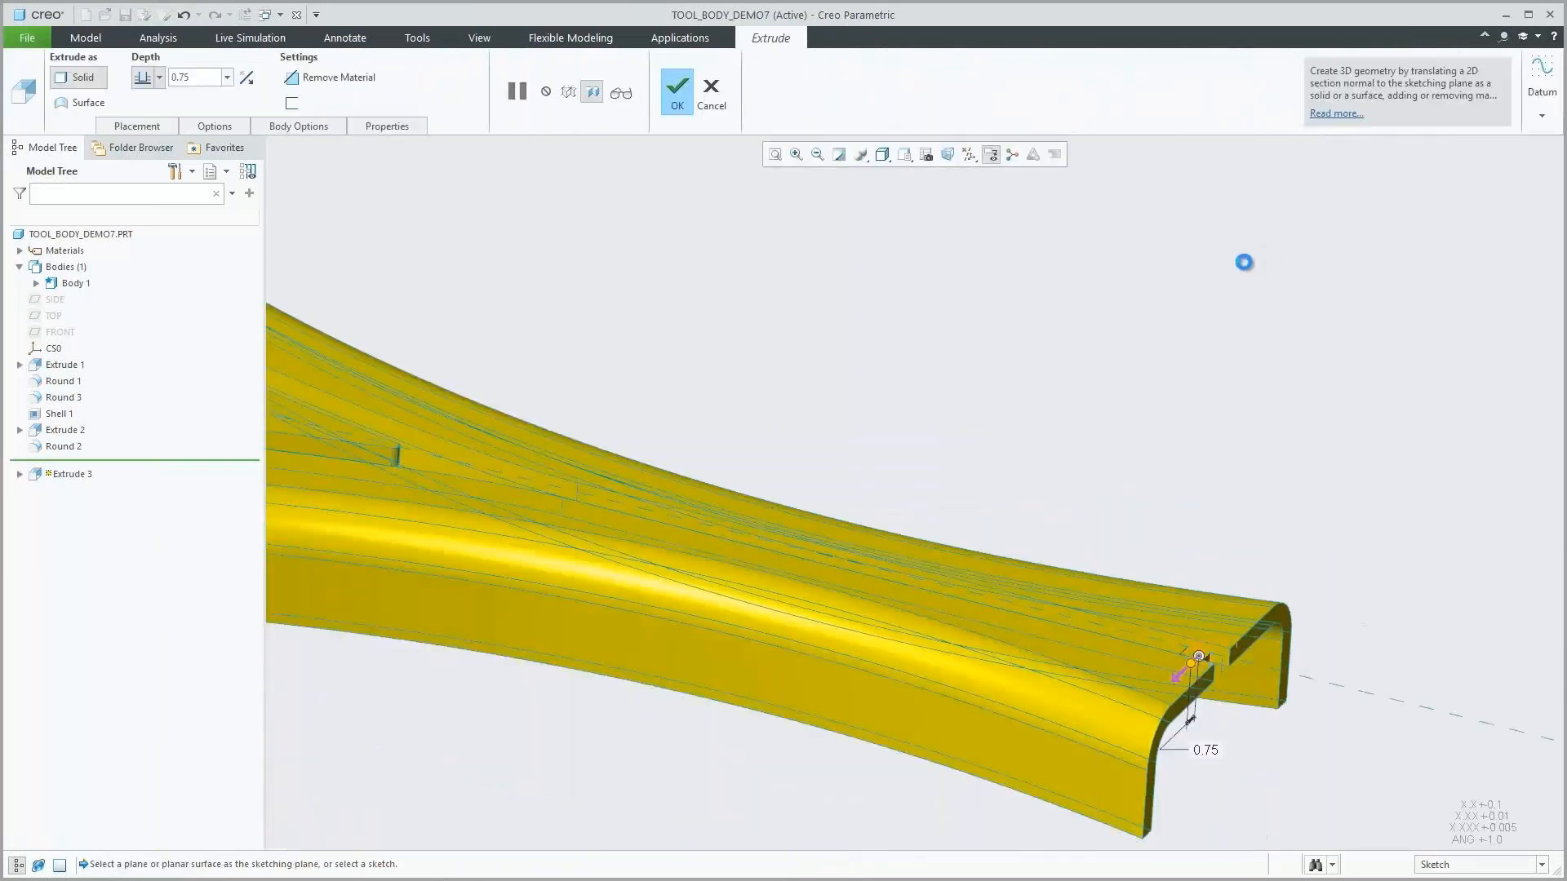
Extrude the rectangle symmetrically with a depth of 45 as a new body, forming a crossbar
{"action": "left_click", "coordinate": [160, 78]}
{"action": "left_click", "coordinate": [144, 122]}
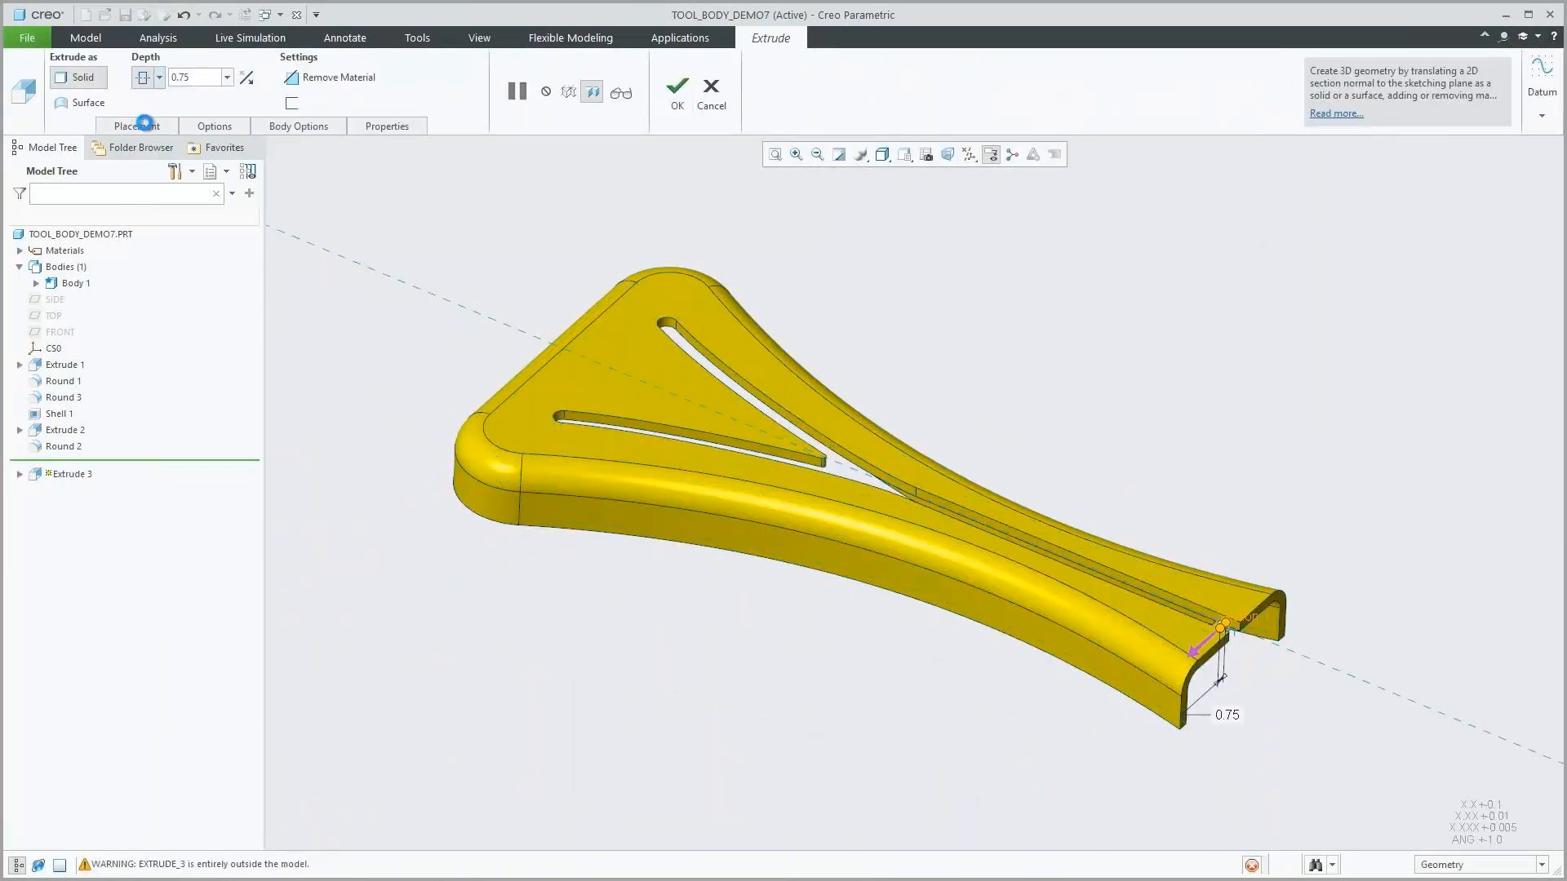
{"action": "type", "text": "45"}
{"action": "key", "text": "Return"}
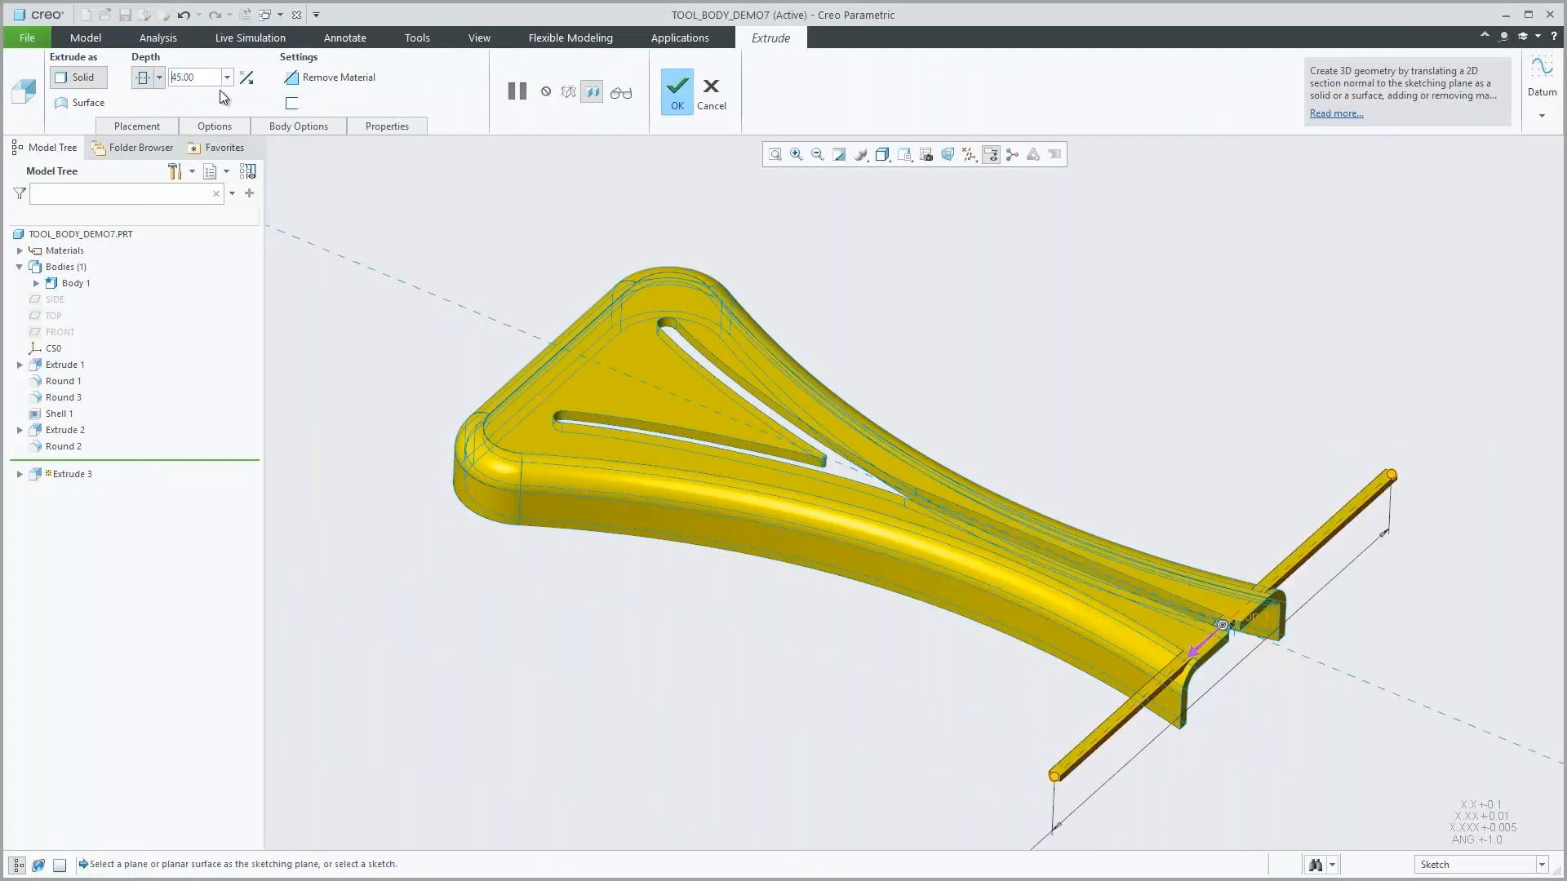
{"action": "left_click", "coordinate": [281, 124]}
{"action": "left_click", "coordinate": [271, 178]}
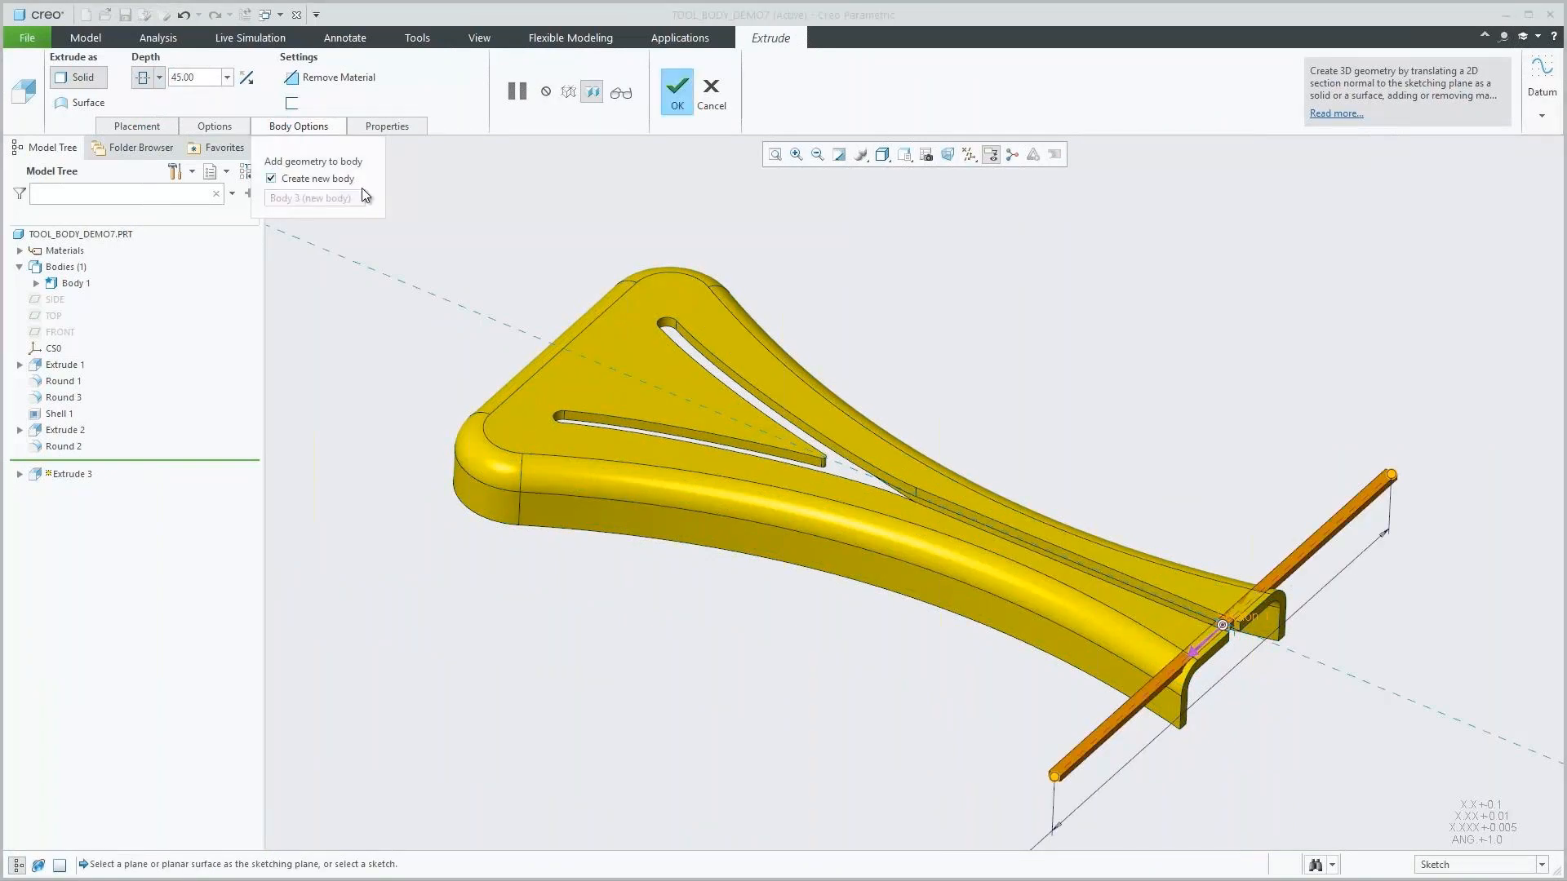
{"action": "left_click", "coordinate": [676, 94]}
{"action": "left_click", "coordinate": [888, 310]}
Chamfer the crossbar's lower outer long edge with a D x D chamfer of 0.3
{"action": "key", "text": "F5"}
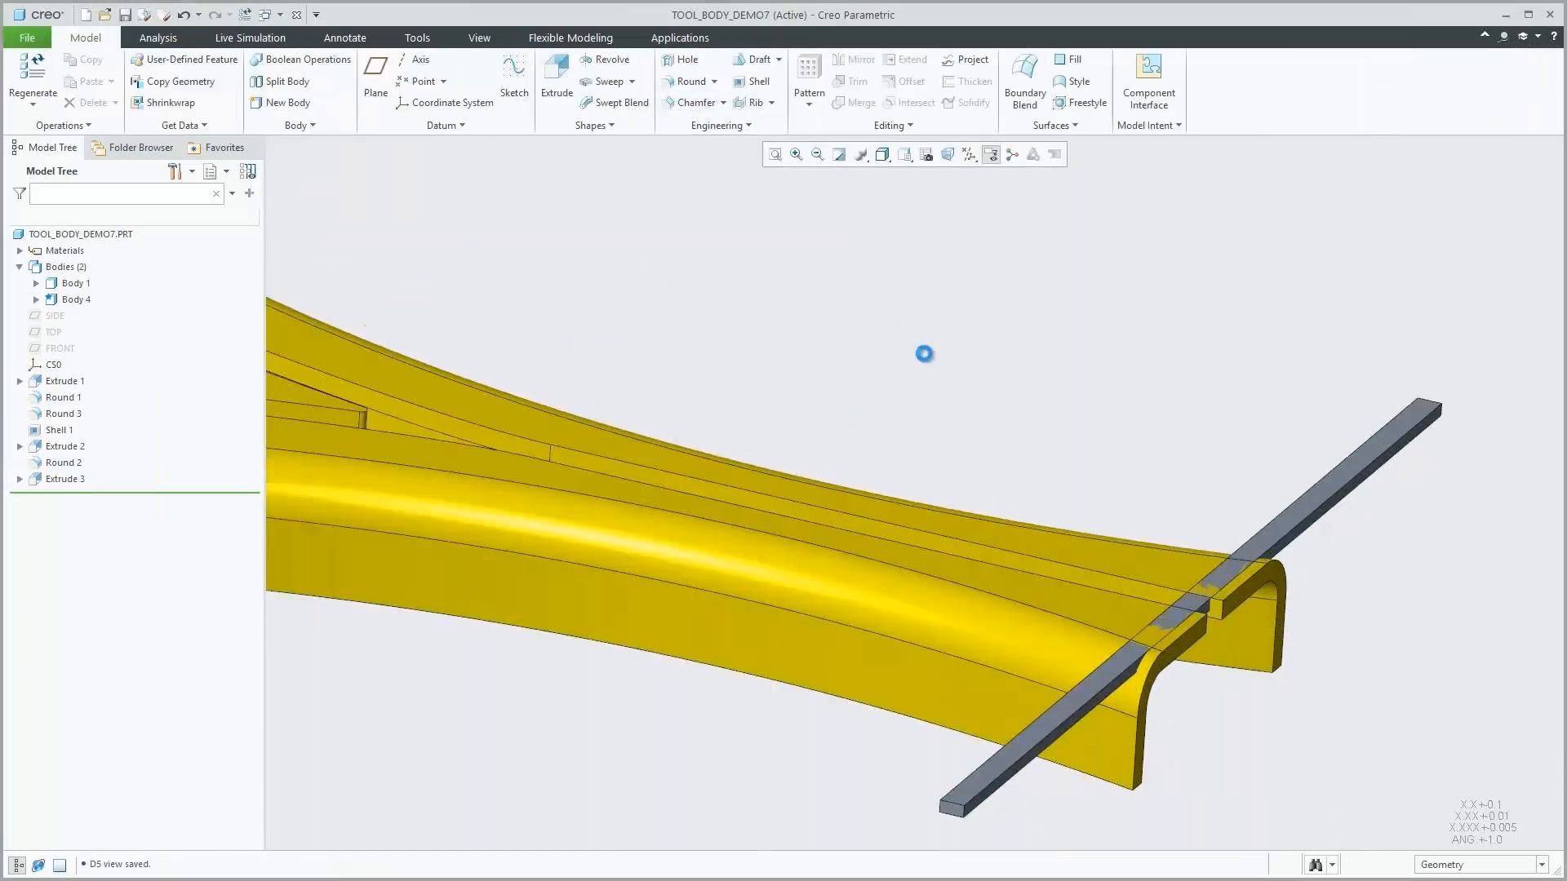
{"action": "left_click", "coordinate": [920, 515]}
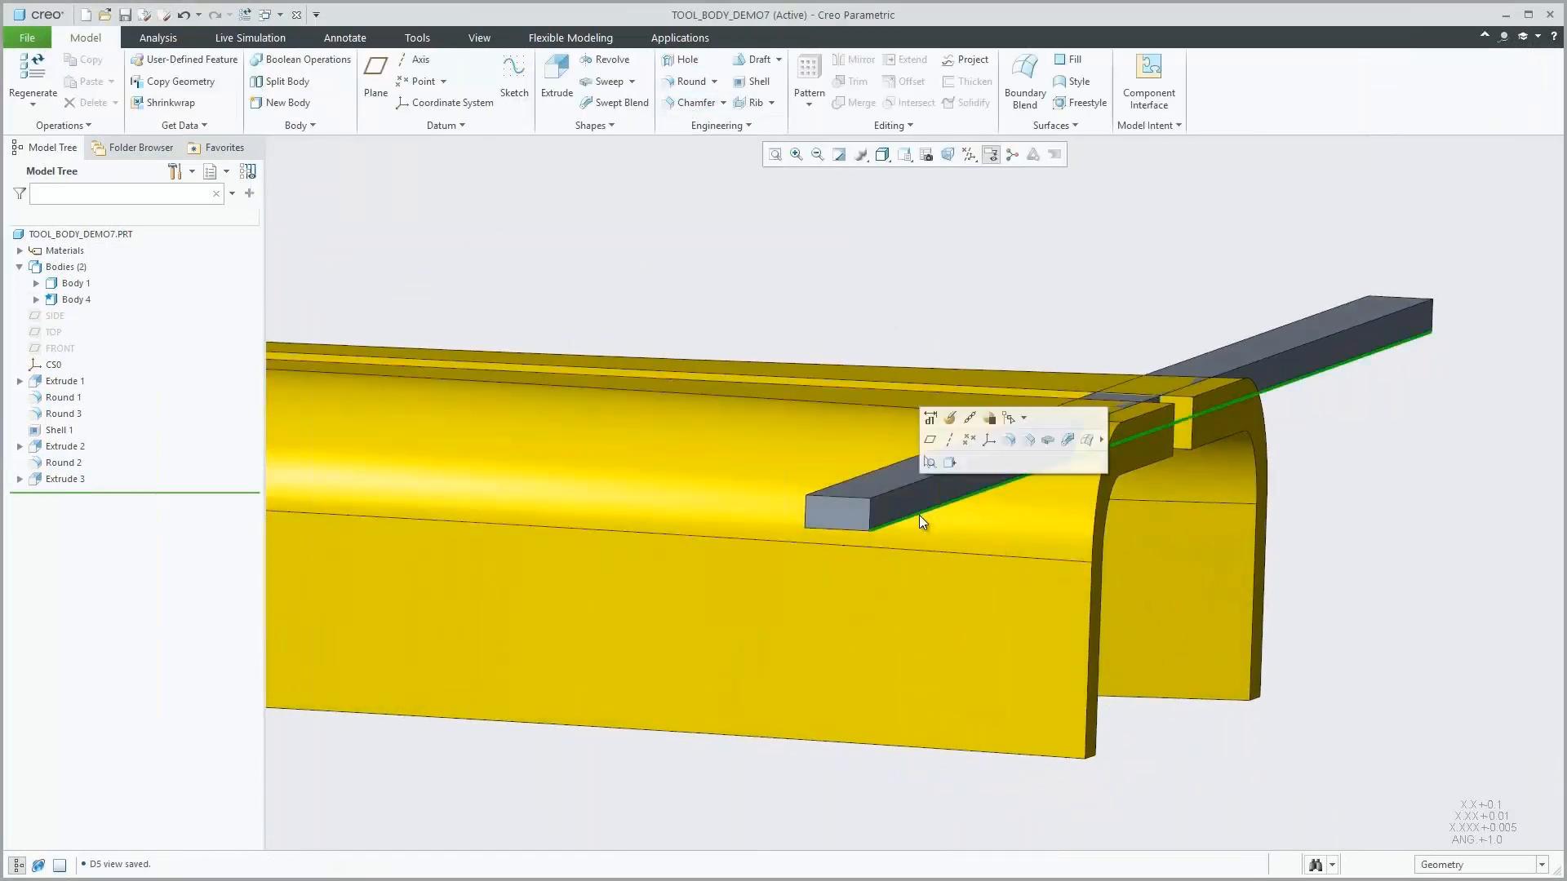
{"action": "left_click", "coordinate": [1028, 439]}
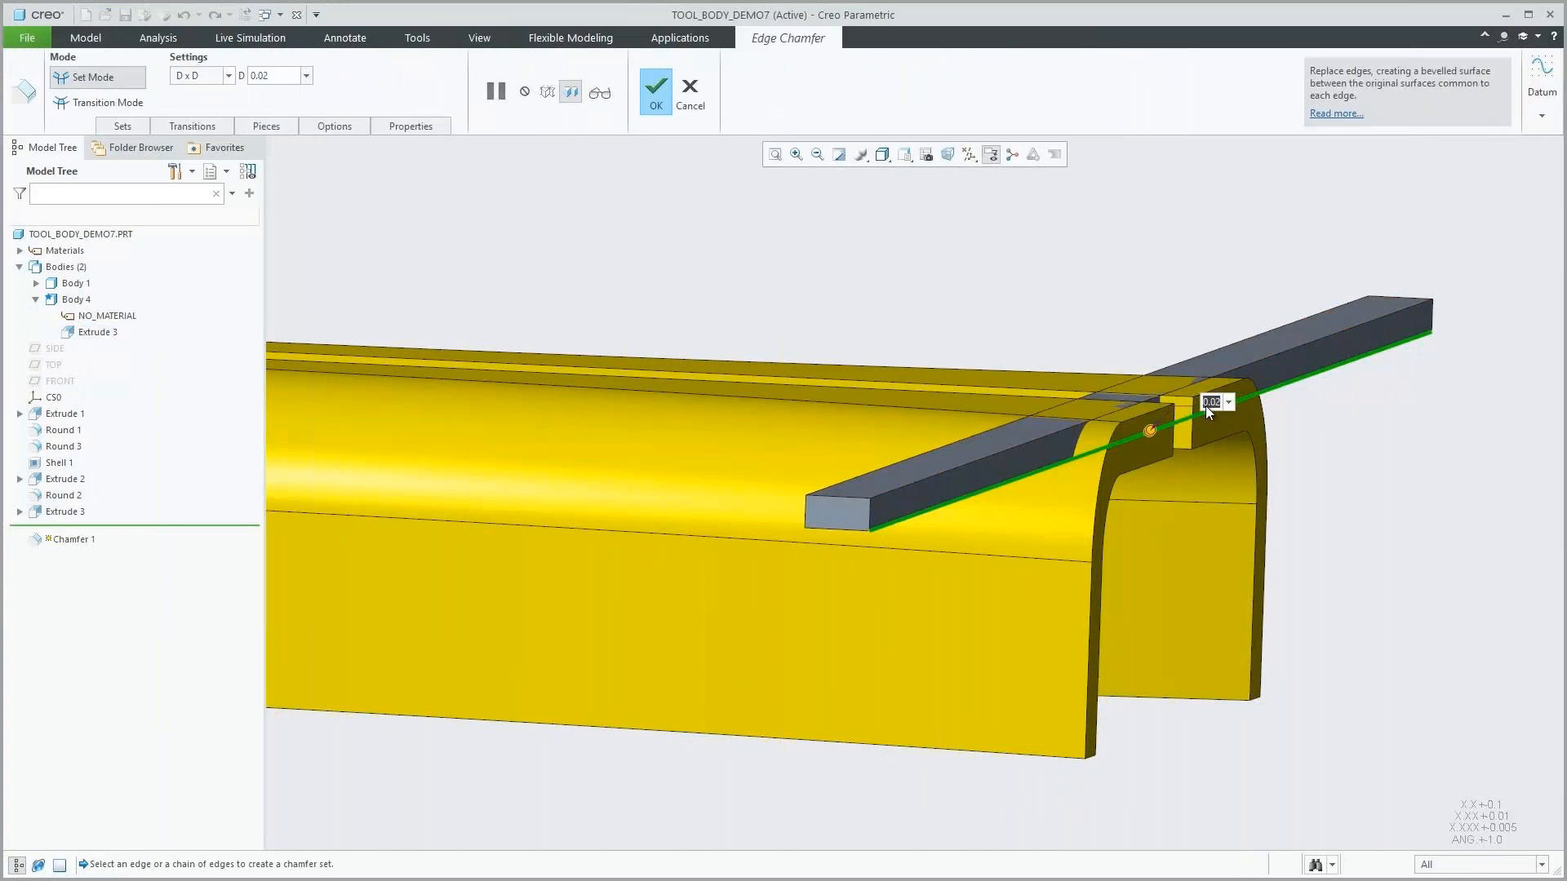
{"action": "type", "text": "0.3"}
{"action": "key", "text": "Return"}
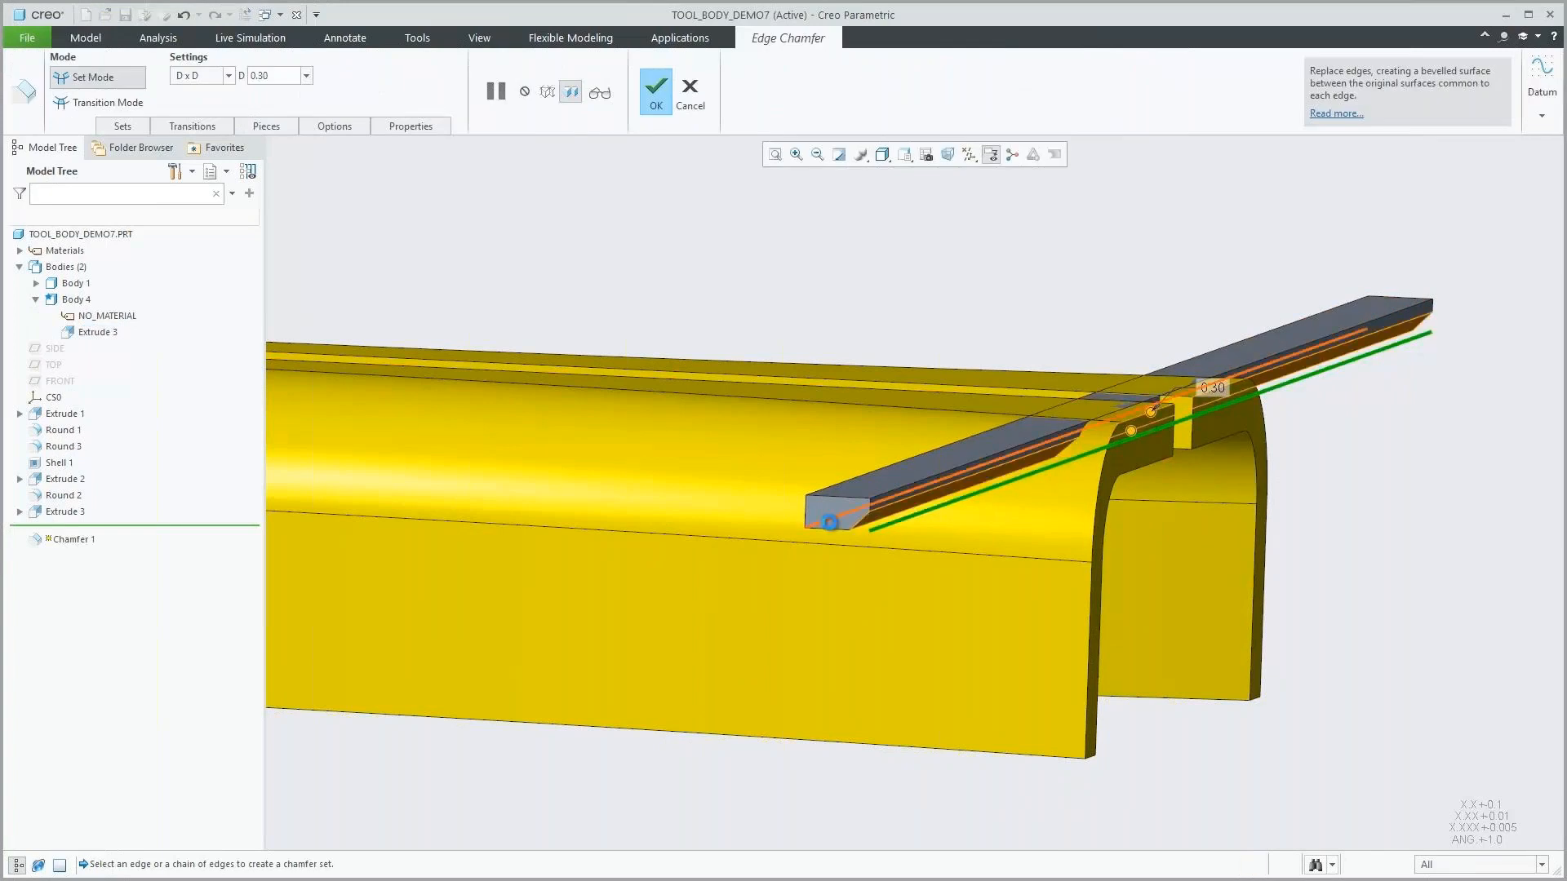
{"action": "middle_click", "coordinate": [831, 510]}
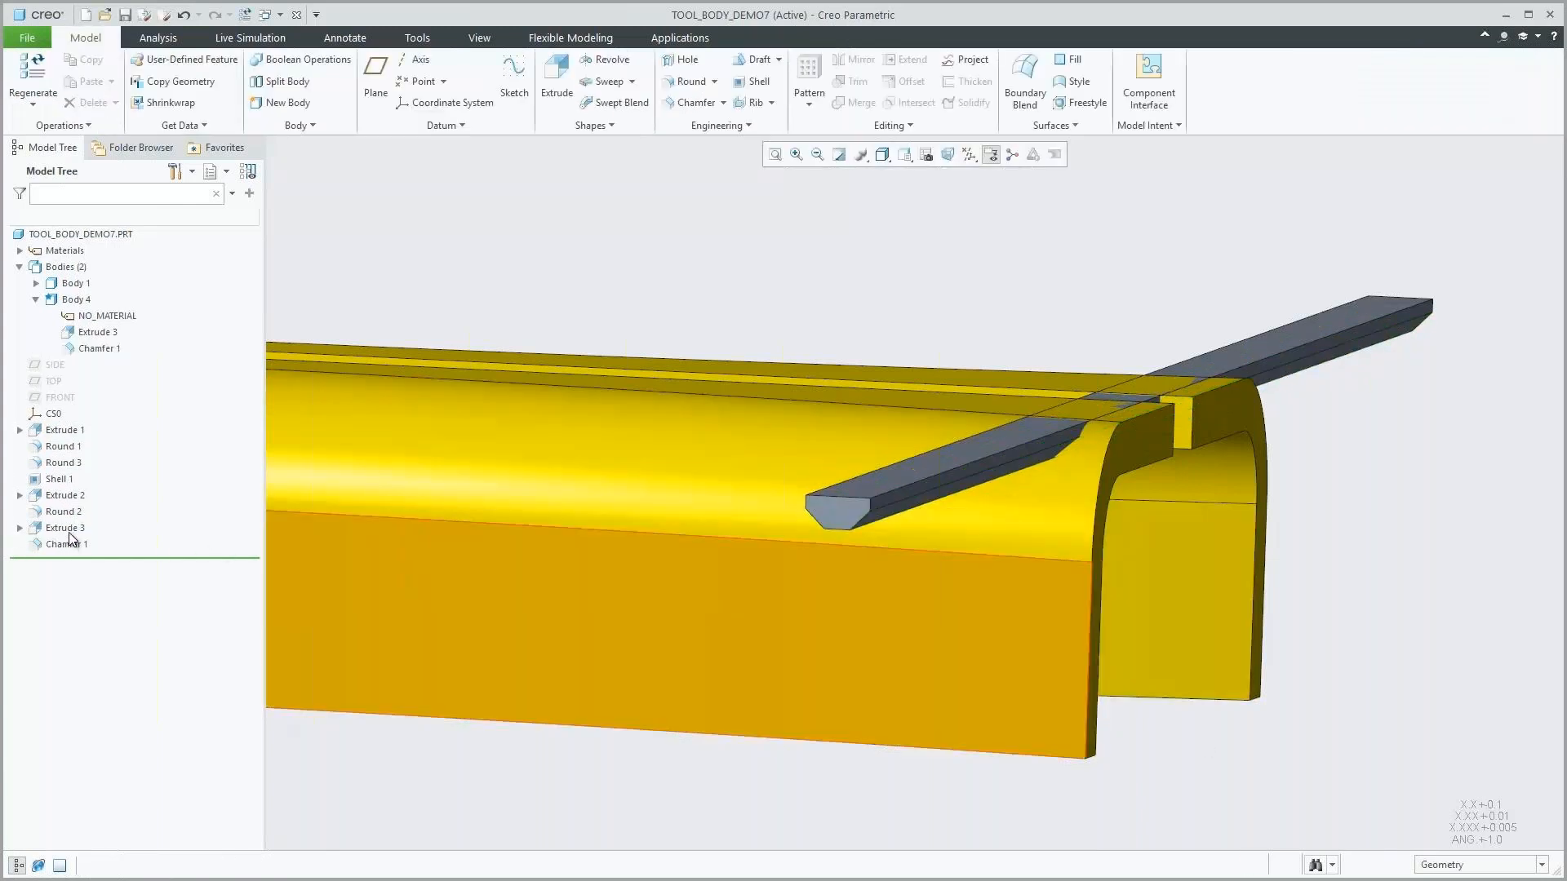
Group the crossbar's Extrude 3 and Chamfer 1 features together
{"action": "left_click", "coordinate": [68, 529]}
{"action": "left_click", "coordinate": [68, 544], "text": "ctrl"}
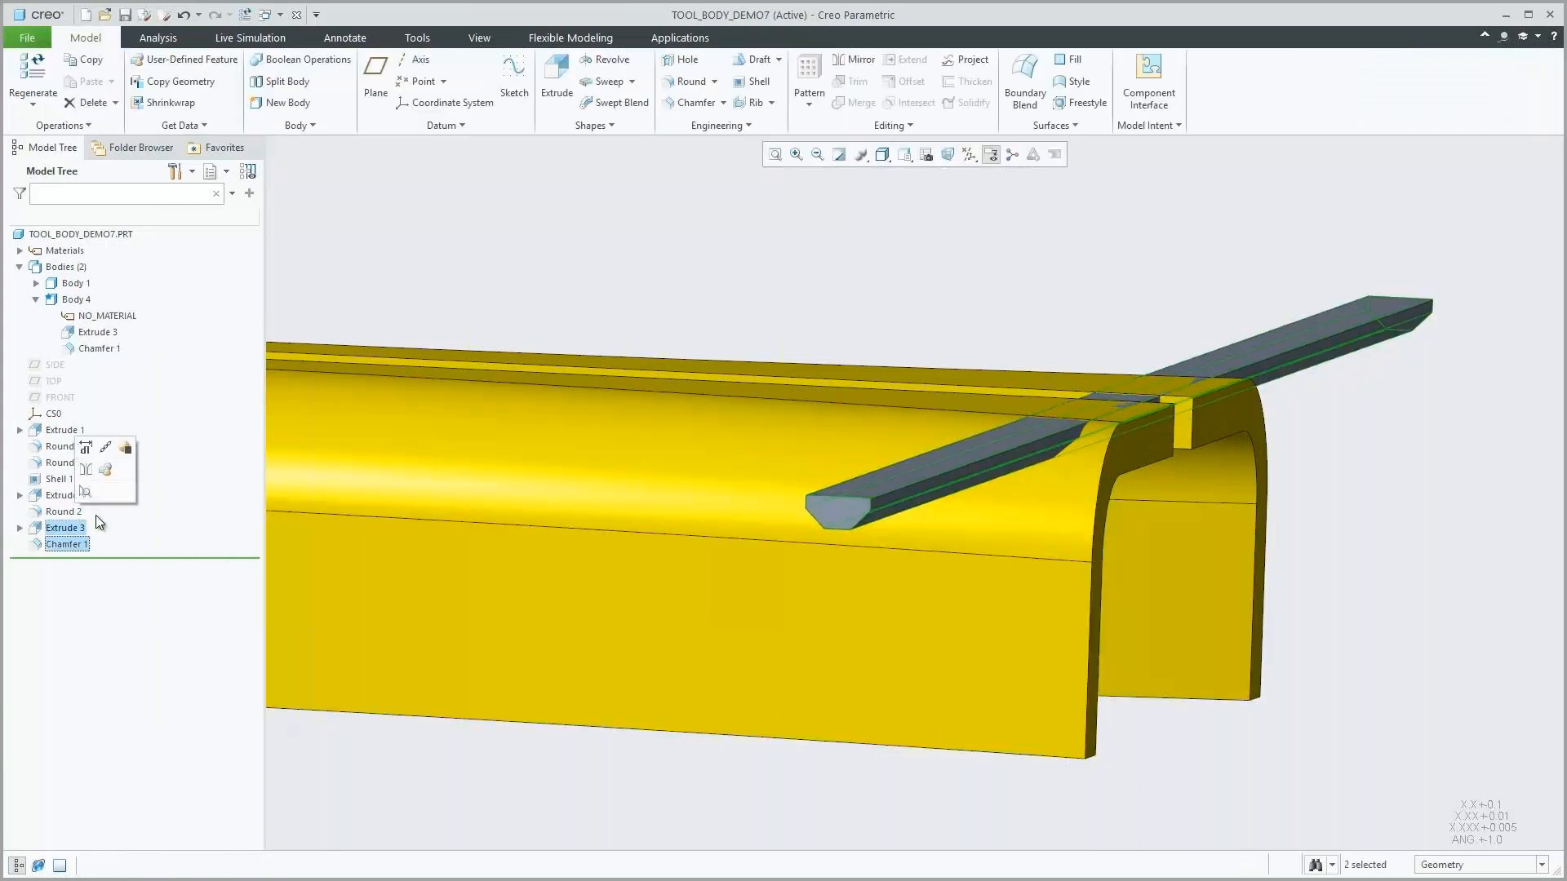
{"action": "right_click", "coordinate": [93, 527]}
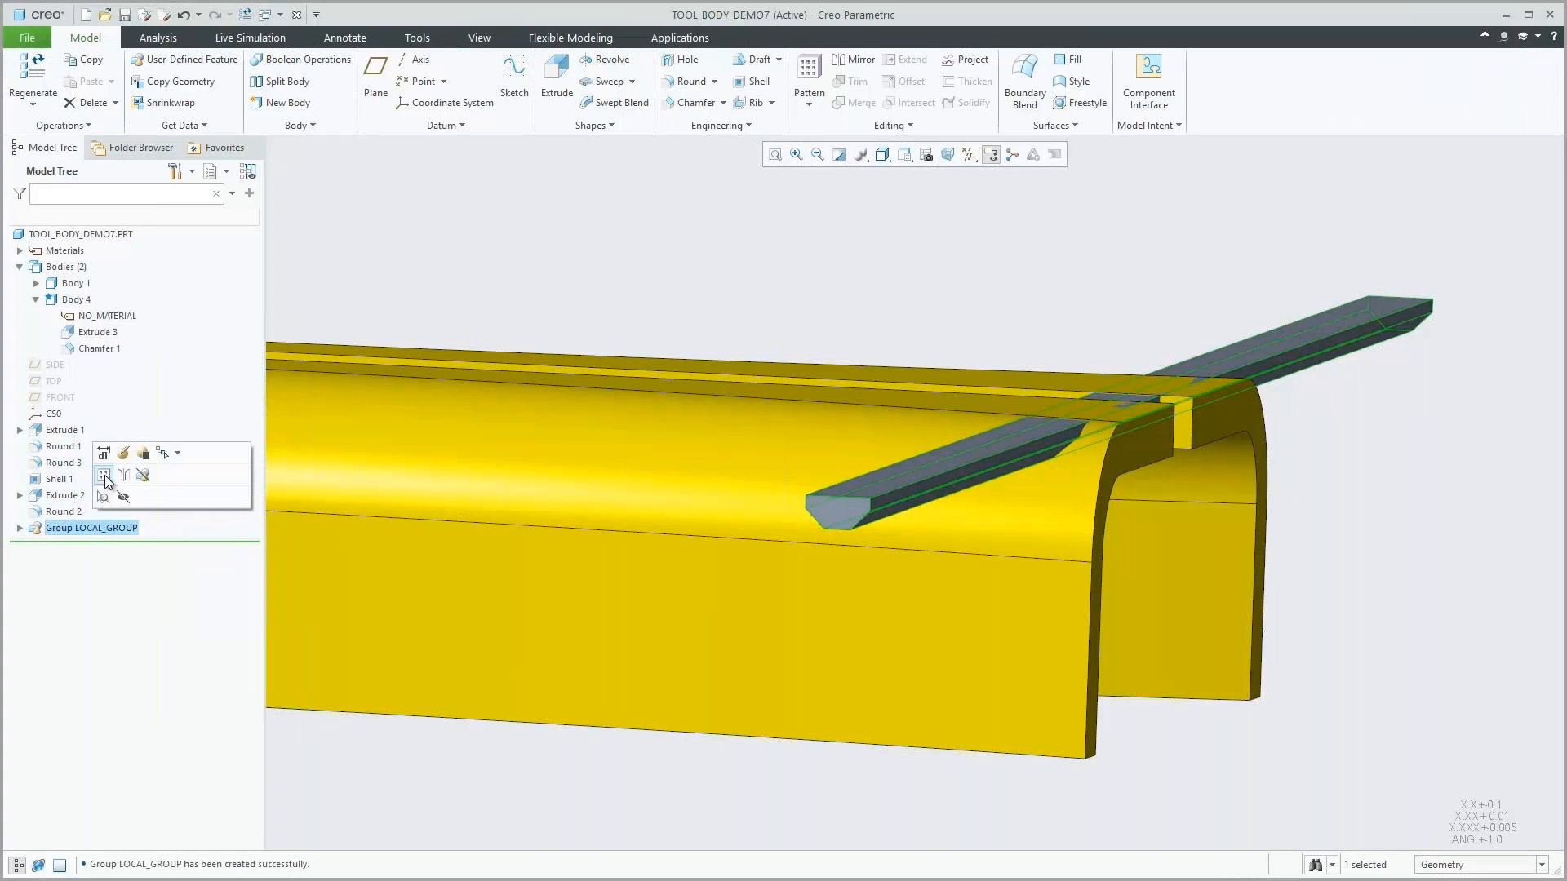
Create a dimension pattern of the crossbar group with 27 members, varying its 0.5 offset from the part's end edge
{"action": "left_click", "coordinate": [106, 472]}
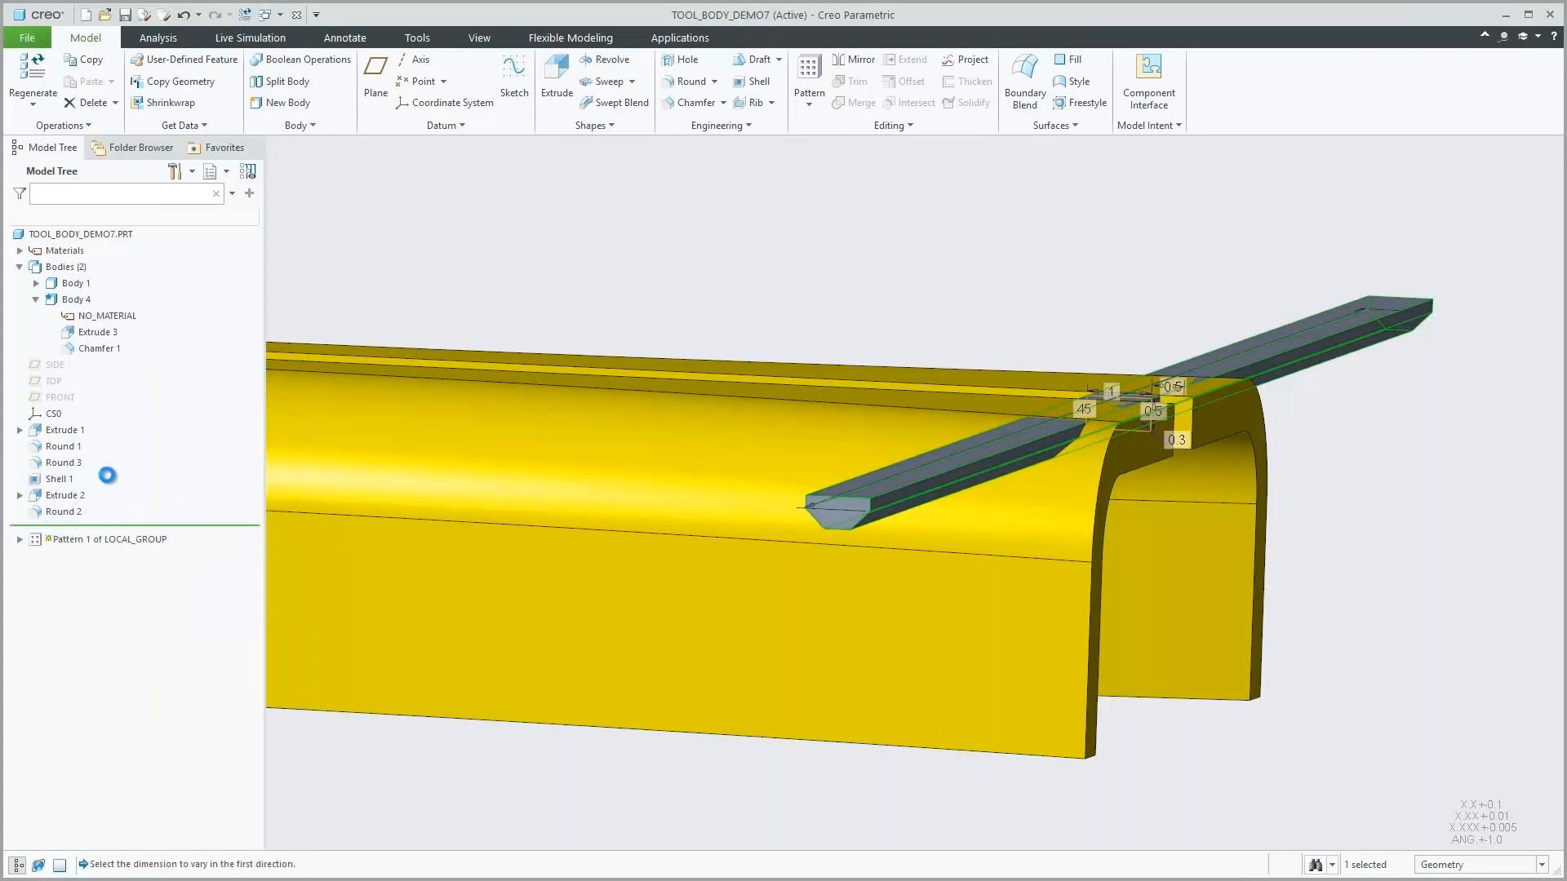
{"action": "left_click", "coordinate": [1183, 398]}
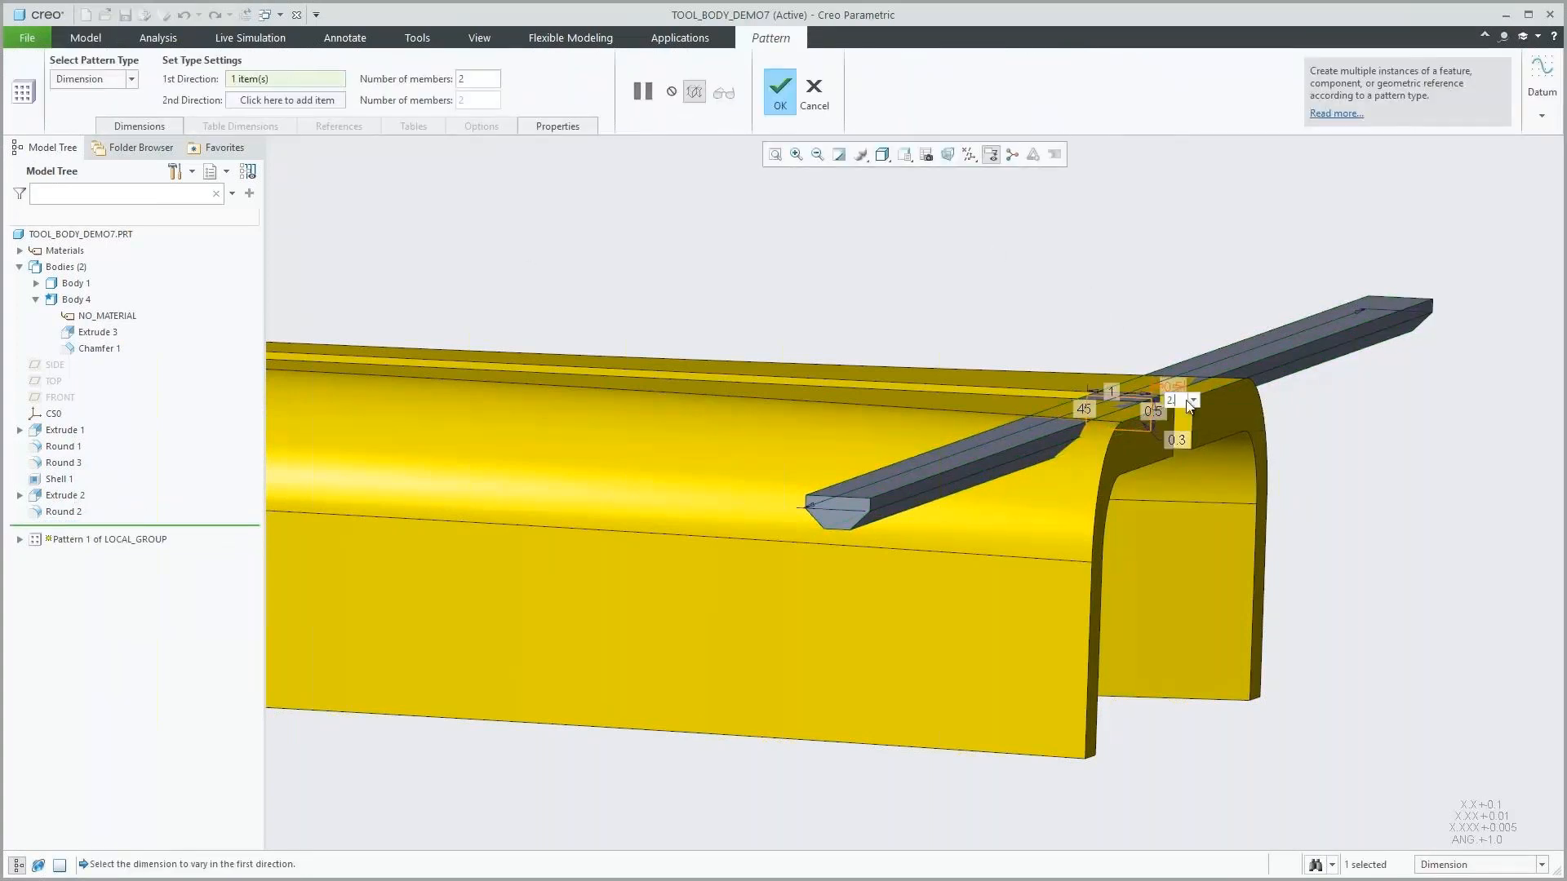
{"action": "double_click", "coordinate": [491, 76]}
{"action": "type", "text": "27"}
{"action": "left_click", "coordinate": [777, 102]}
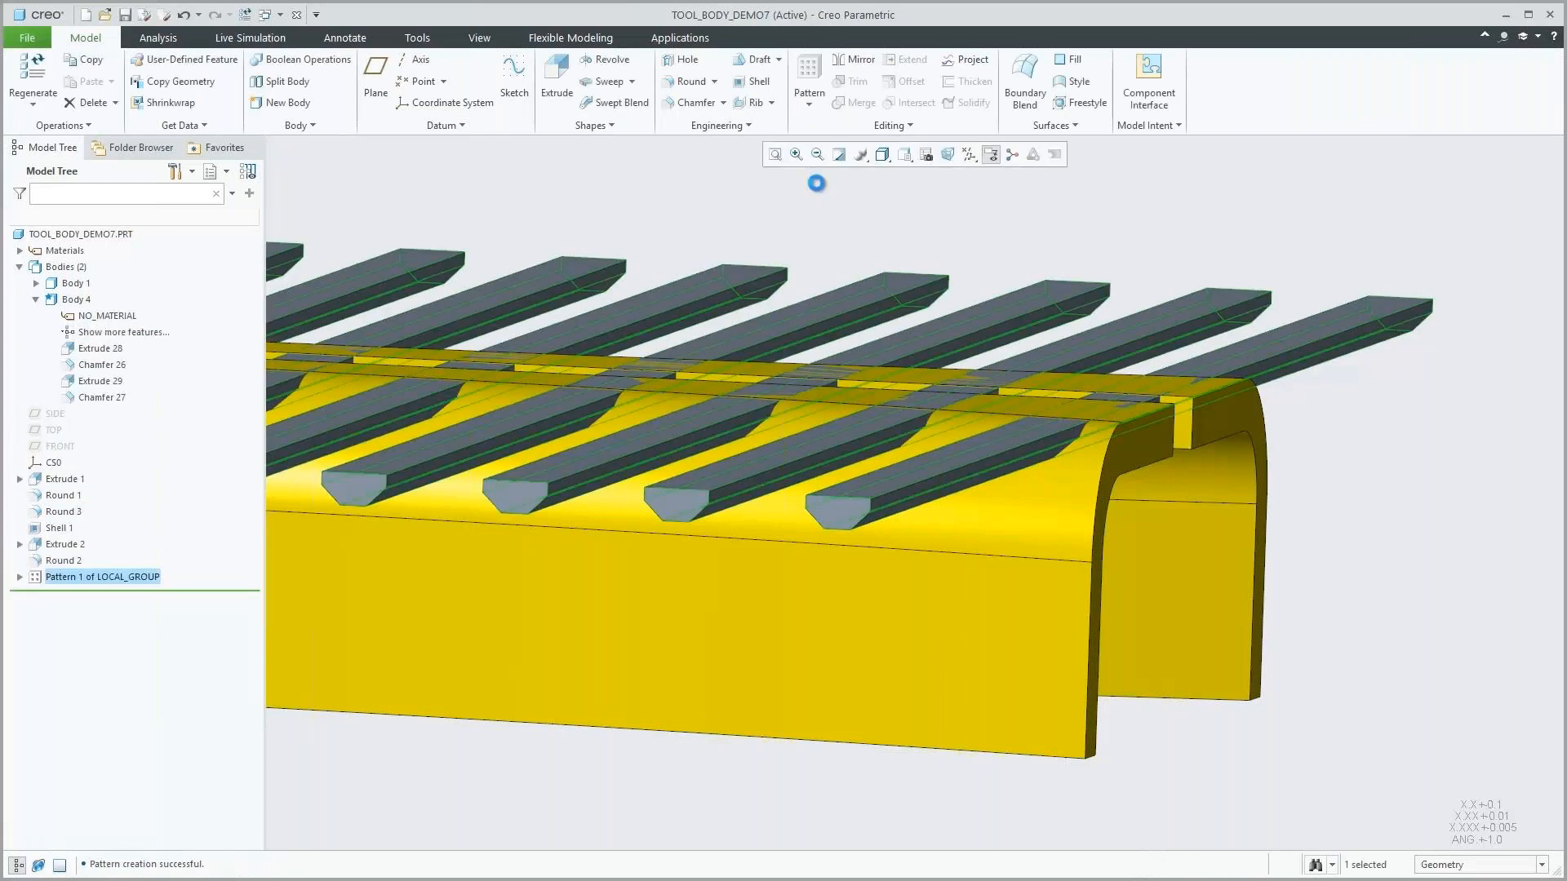
Restore the default view and hide then reshow Body 1 to inspect the patterned crossbars on their own
{"action": "key", "text": "ctrl+d"}
{"action": "left_click", "coordinate": [409, 199]}
{"action": "left_click", "coordinate": [75, 283]}
{"action": "left_click", "coordinate": [105, 231]}
{"action": "left_click", "coordinate": [83, 284]}
{"action": "left_click", "coordinate": [112, 231]}
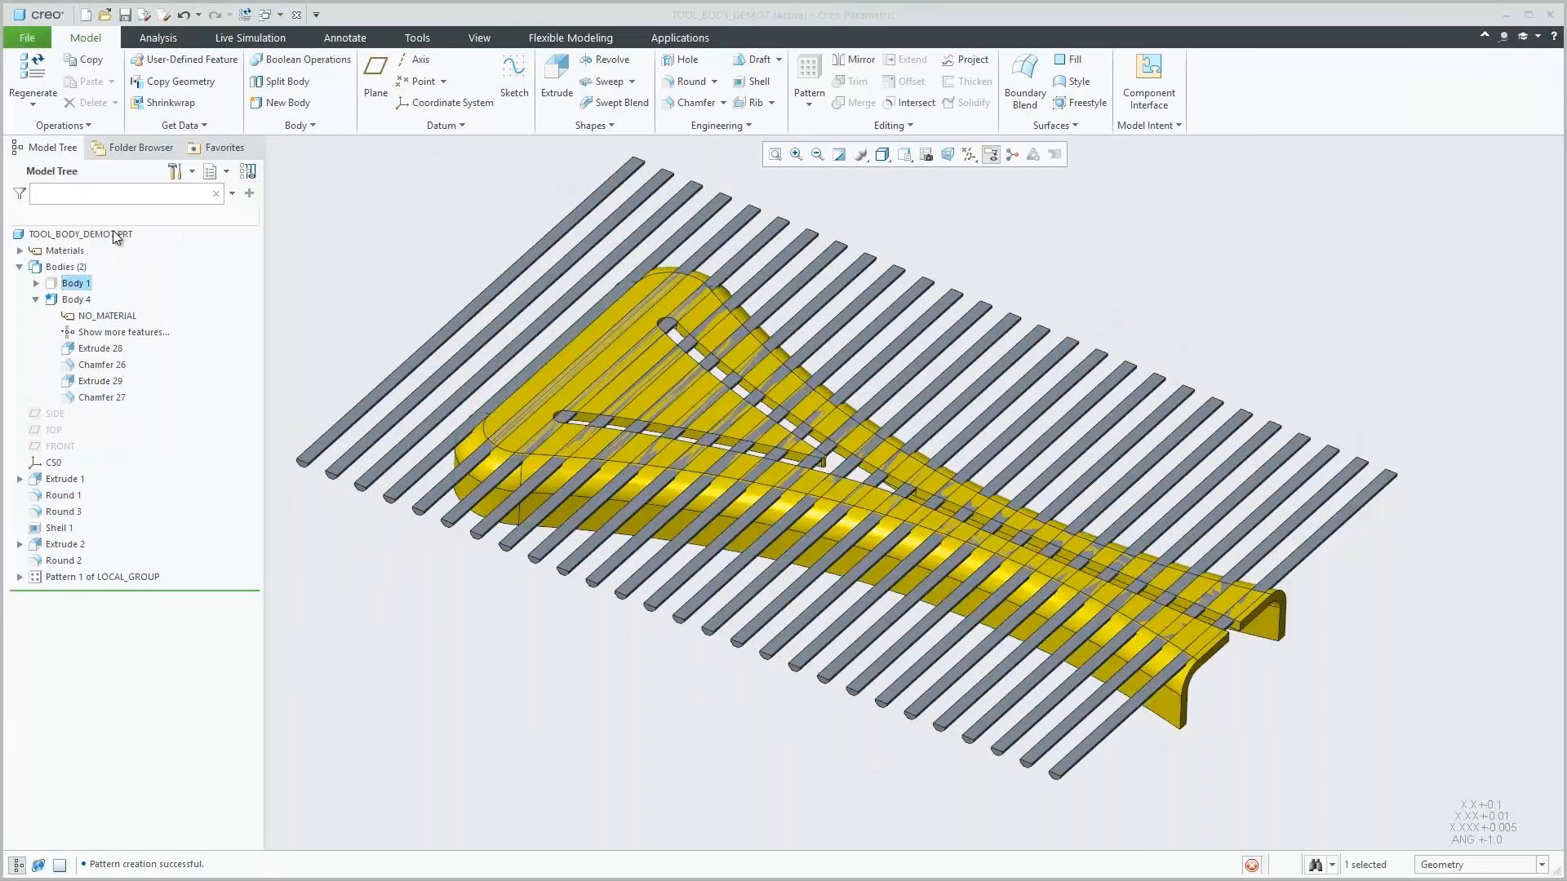
Start an extrude on the plate's top face and sketch a loop offset of the face's edges by -0.3
{"action": "left_click", "coordinate": [714, 417]}
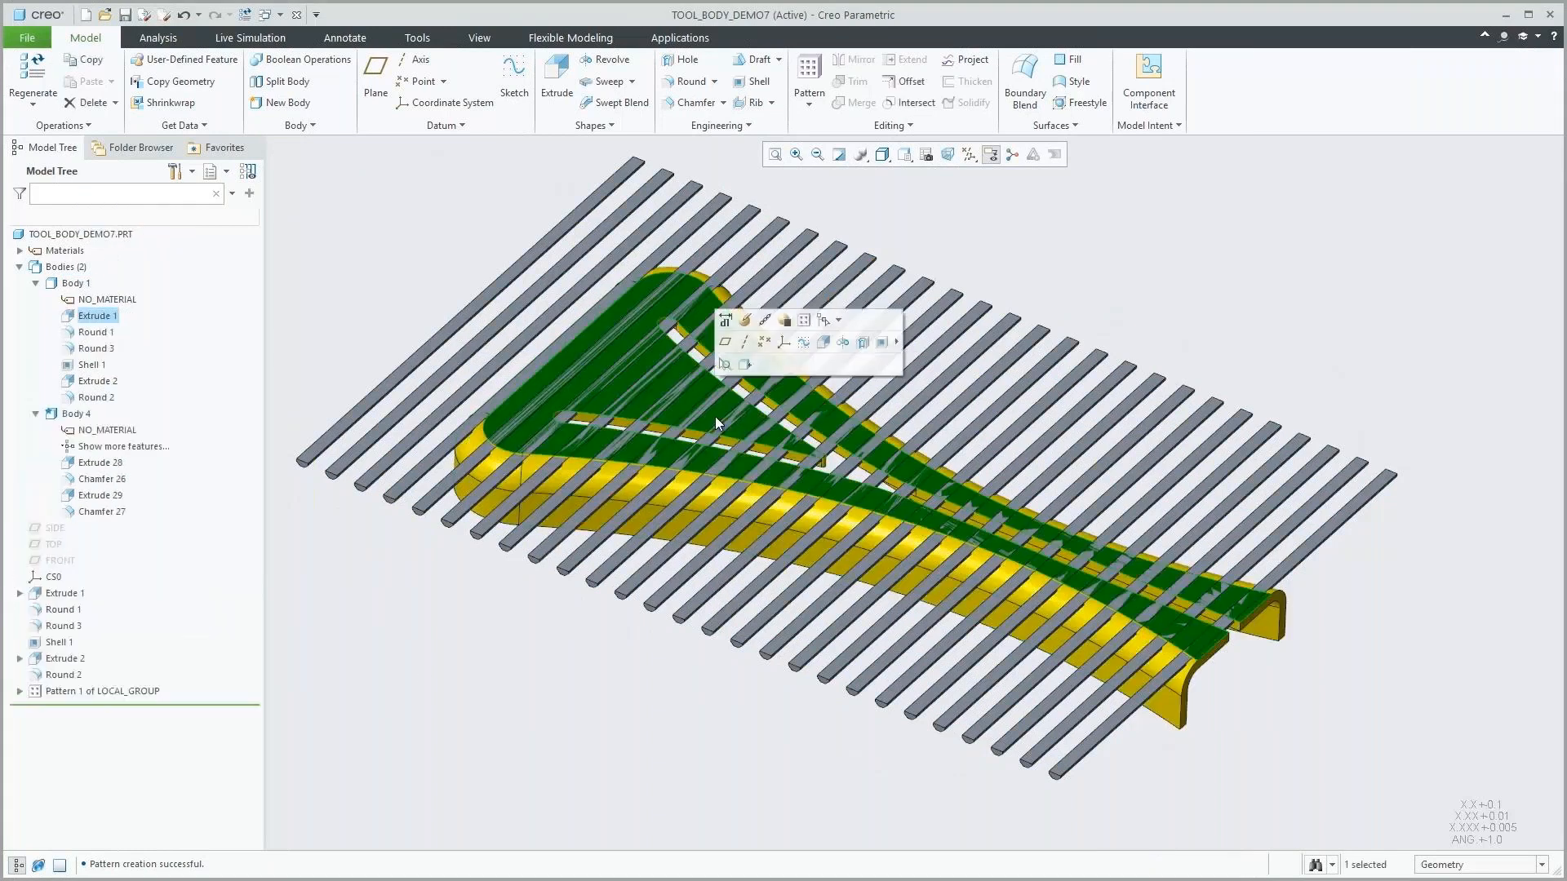
{"action": "left_click", "coordinate": [823, 344]}
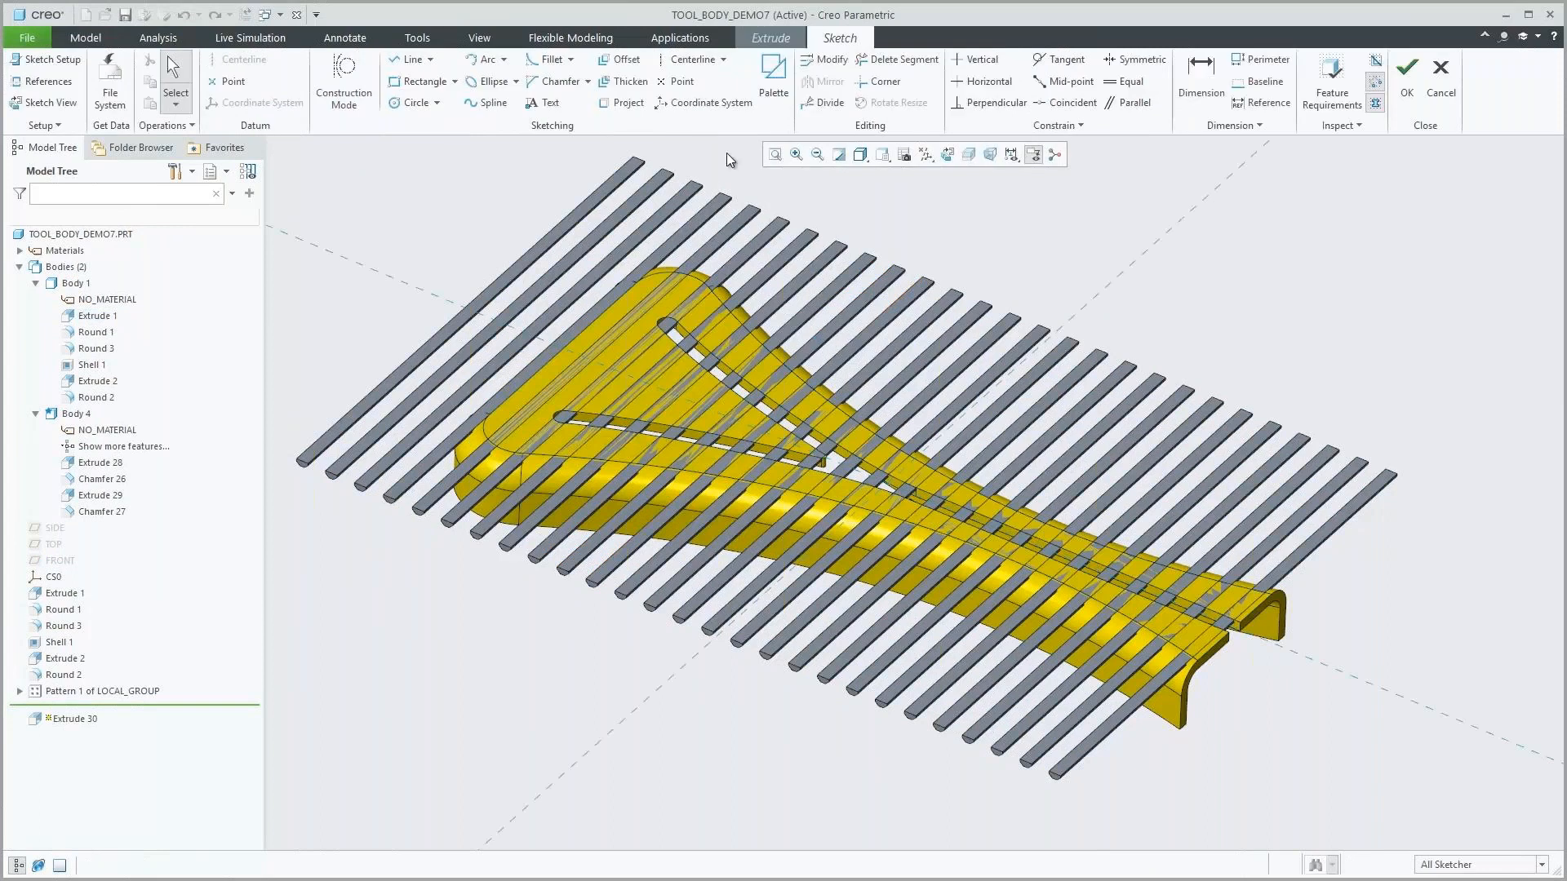
{"action": "left_click", "coordinate": [624, 62]}
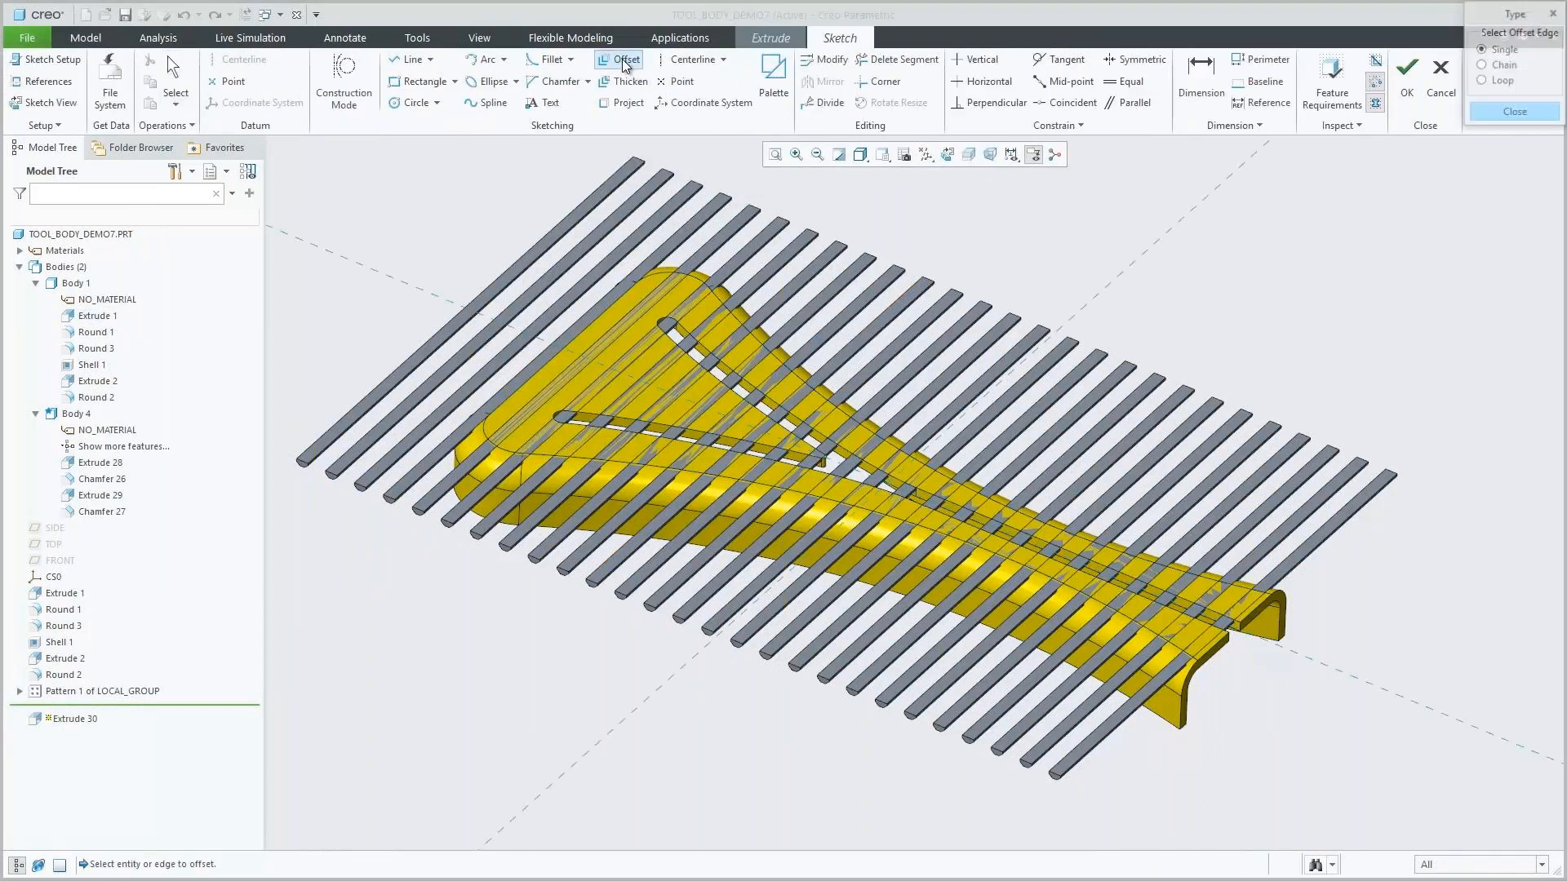
{"action": "left_click", "coordinate": [1482, 79]}
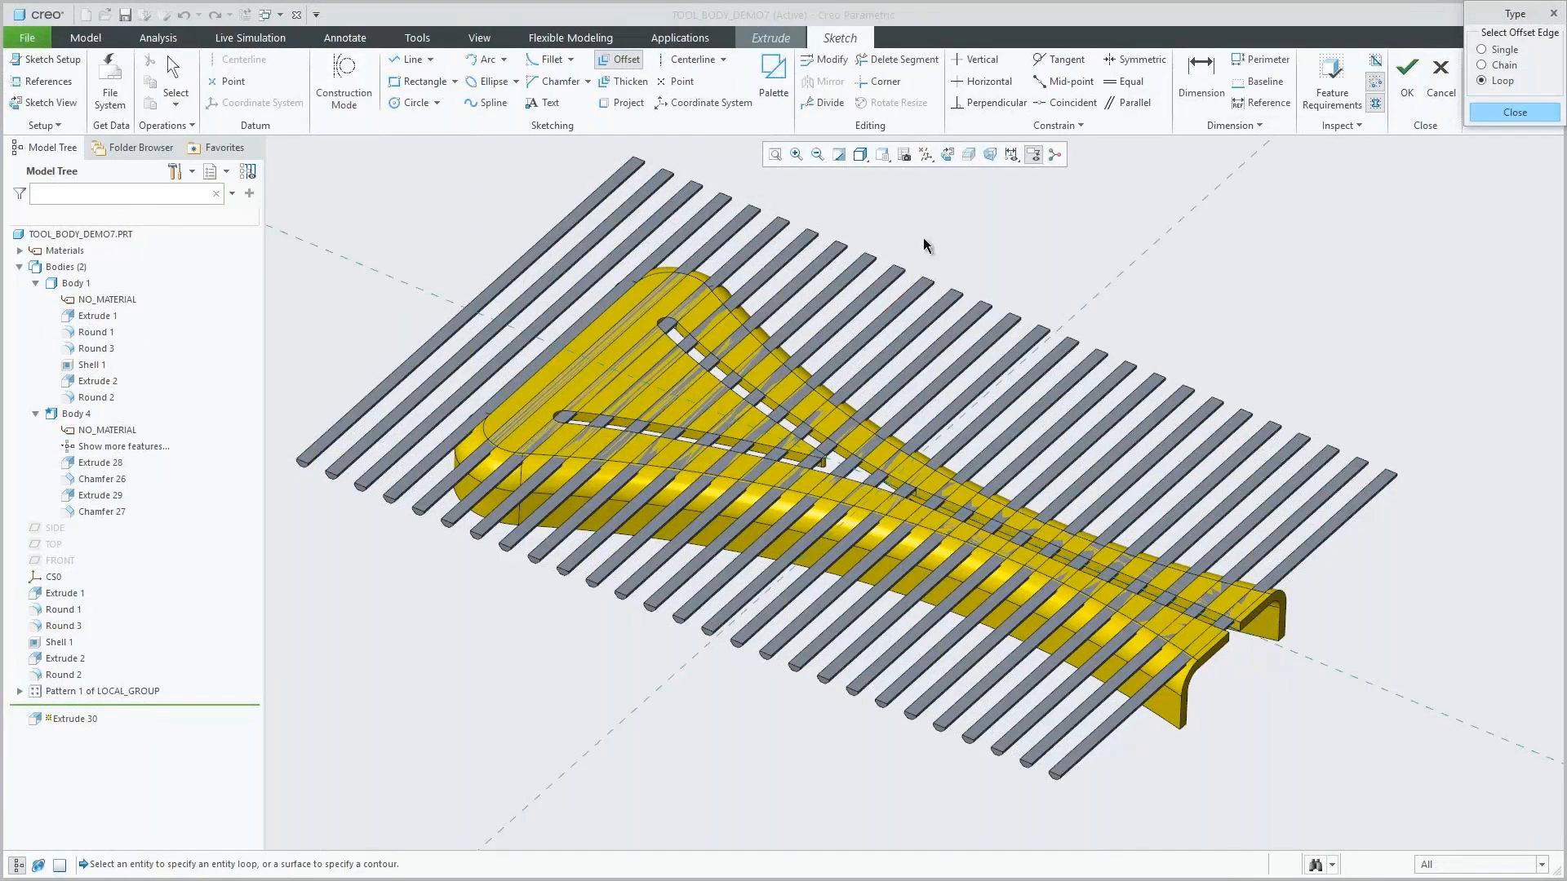
{"action": "left_click", "coordinate": [705, 387]}
{"action": "type", "text": "-0.3"}
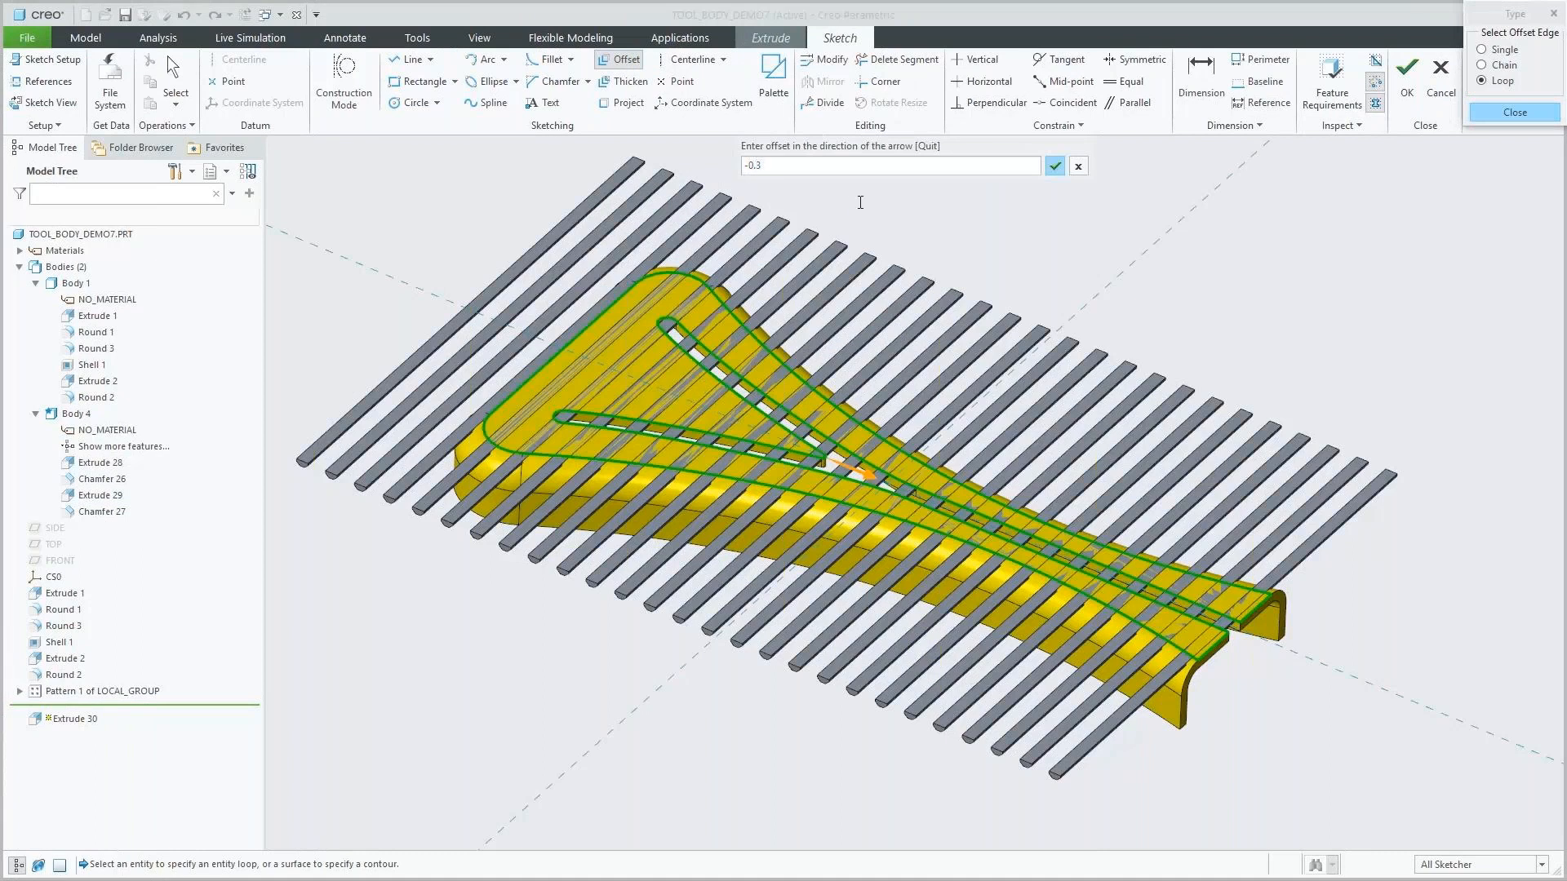
{"action": "key", "text": "Return"}
{"action": "left_click", "coordinate": [1511, 114]}
{"action": "left_click", "coordinate": [1406, 86]}
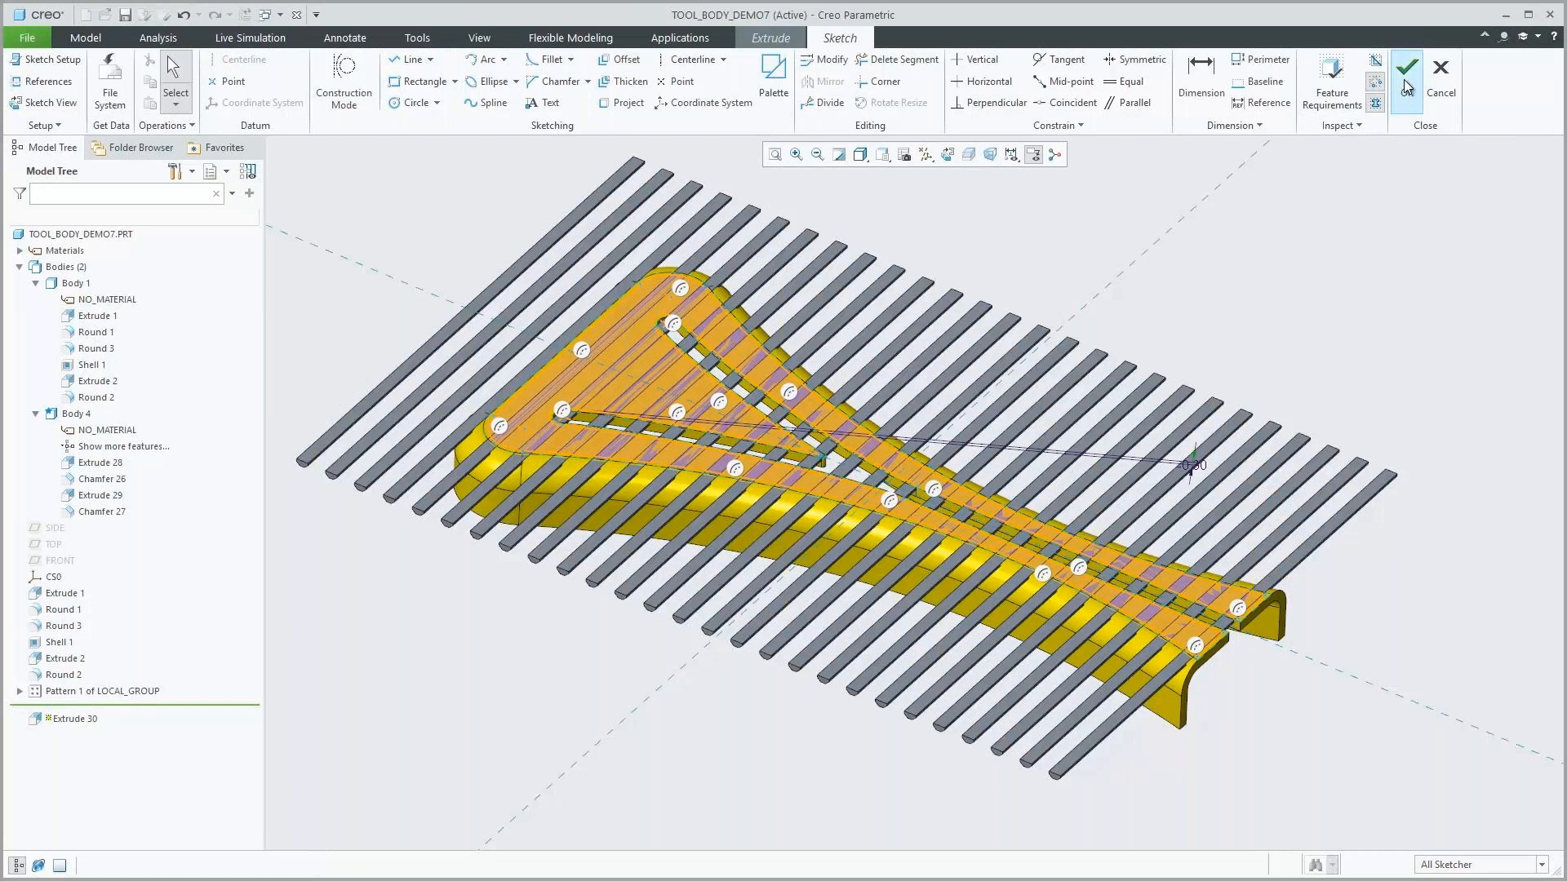
Extrude the offset loop 5 deep as a cut from Body 4 only, removing the crossbar material outside the loop
{"action": "left_click", "coordinate": [314, 126]}
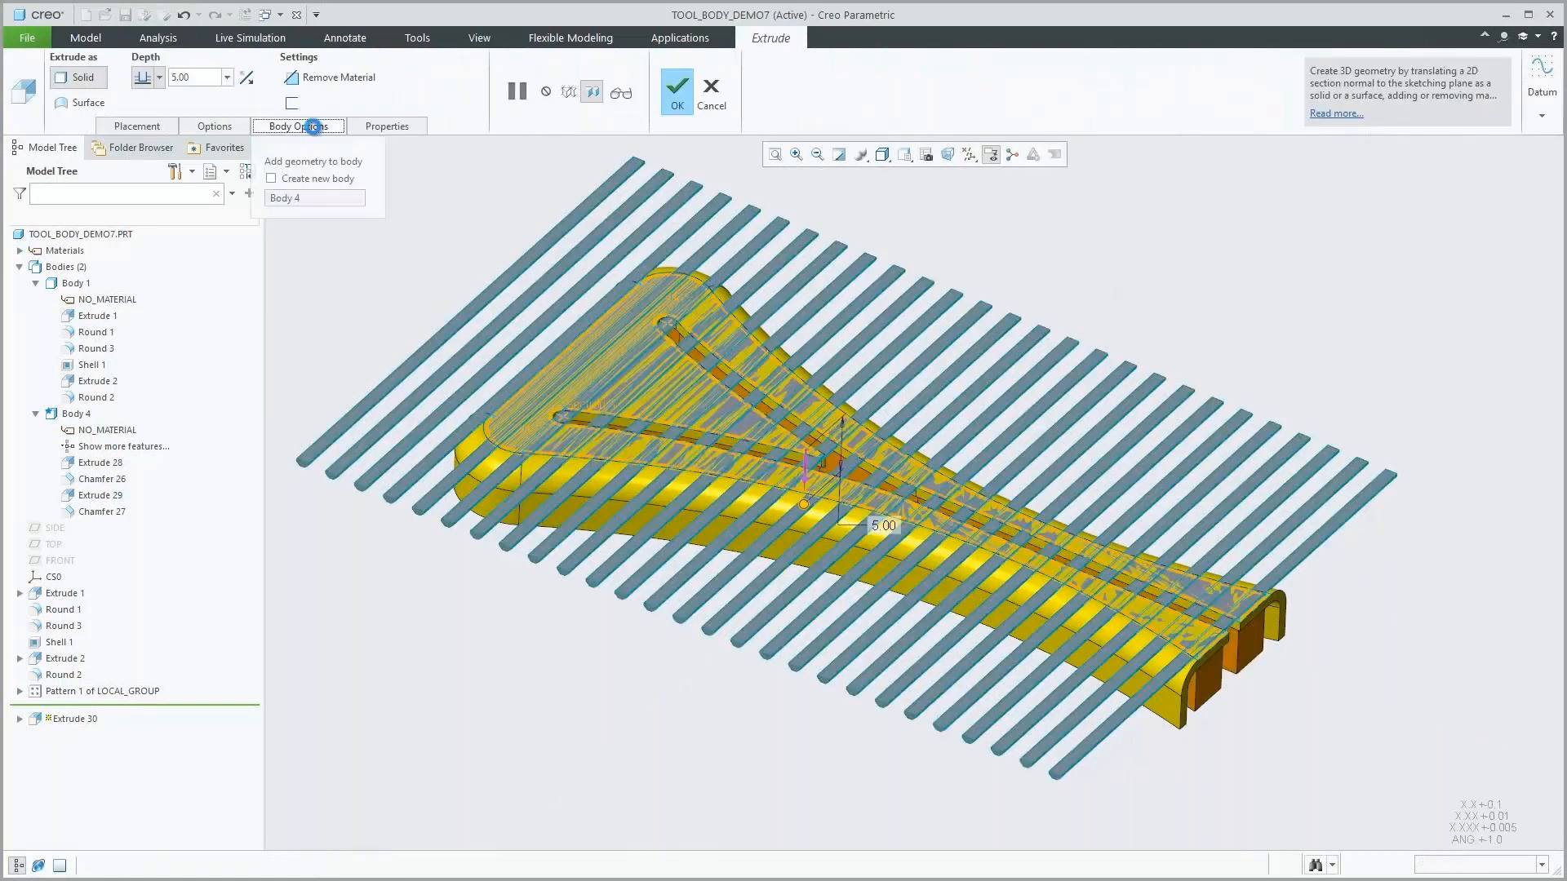
{"action": "left_click", "coordinate": [301, 200]}
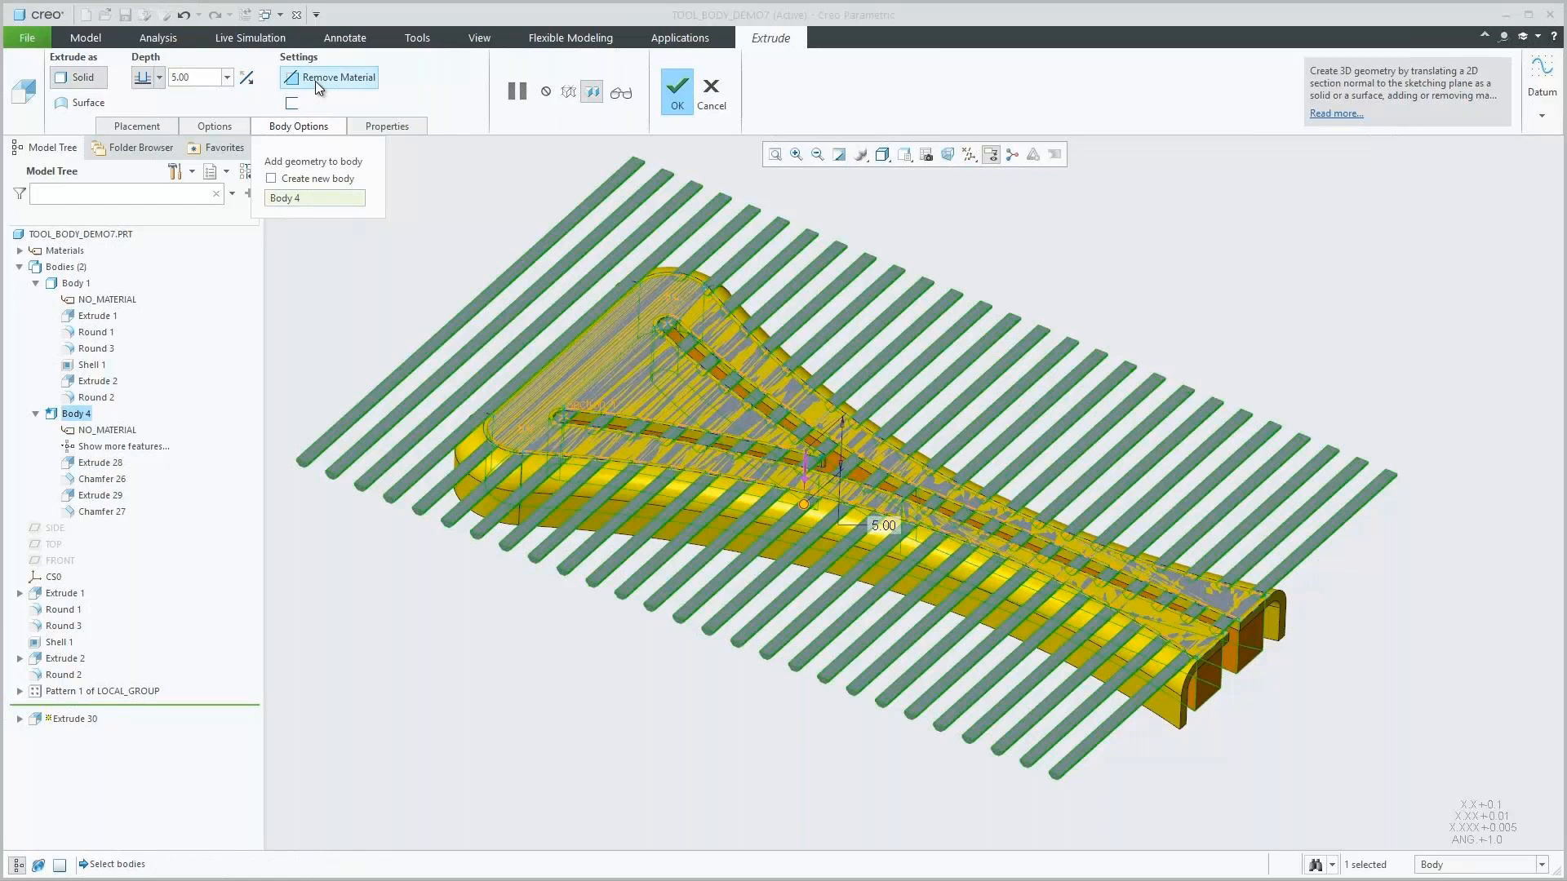
{"action": "left_click", "coordinate": [315, 81]}
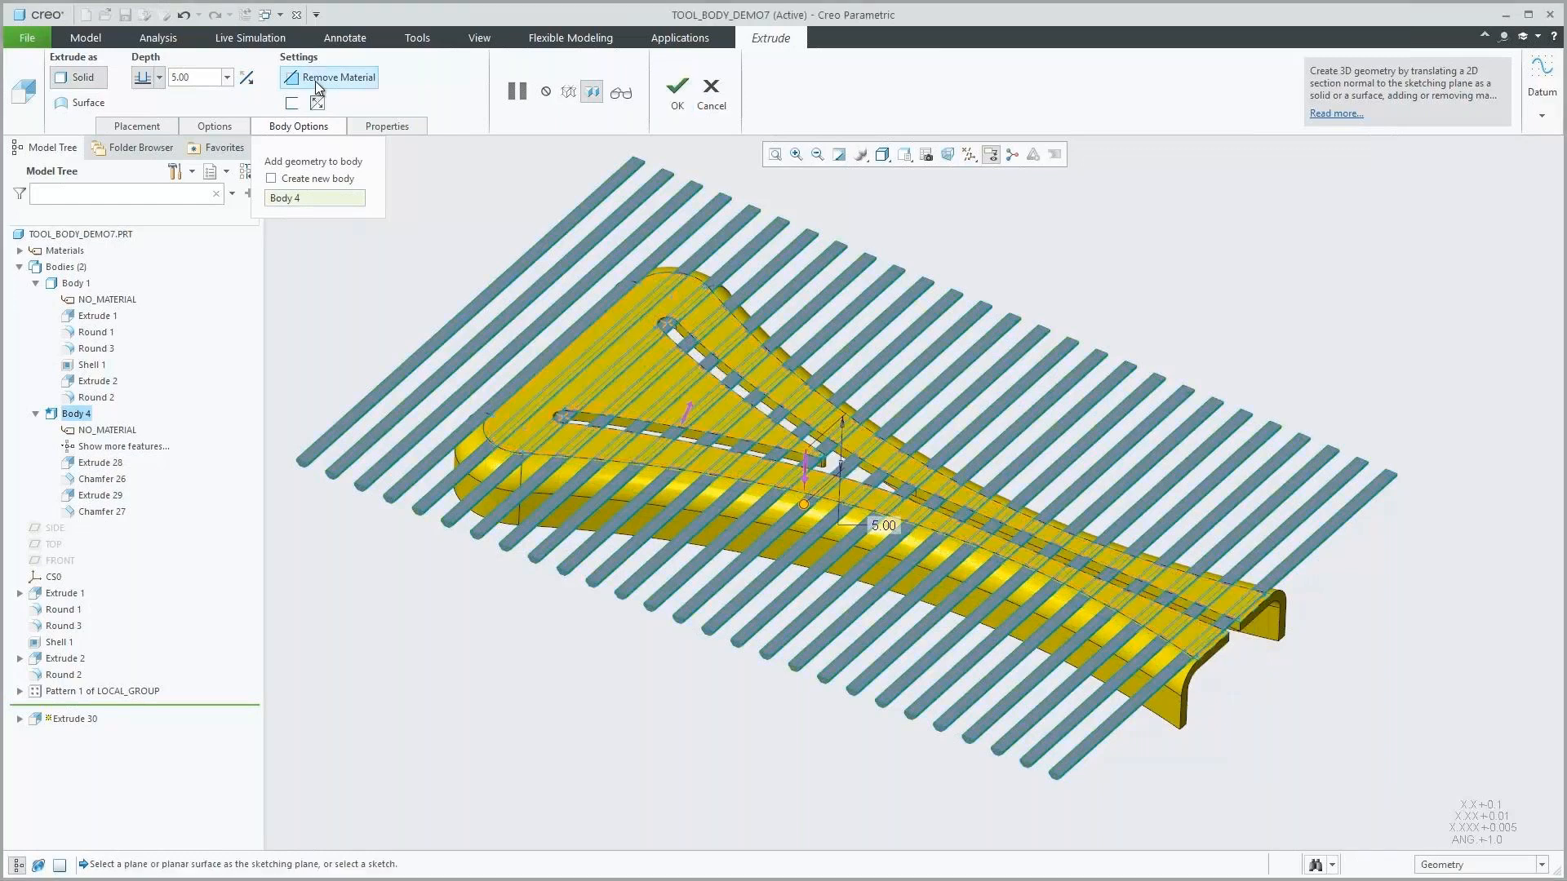
{"action": "left_click", "coordinate": [690, 413]}
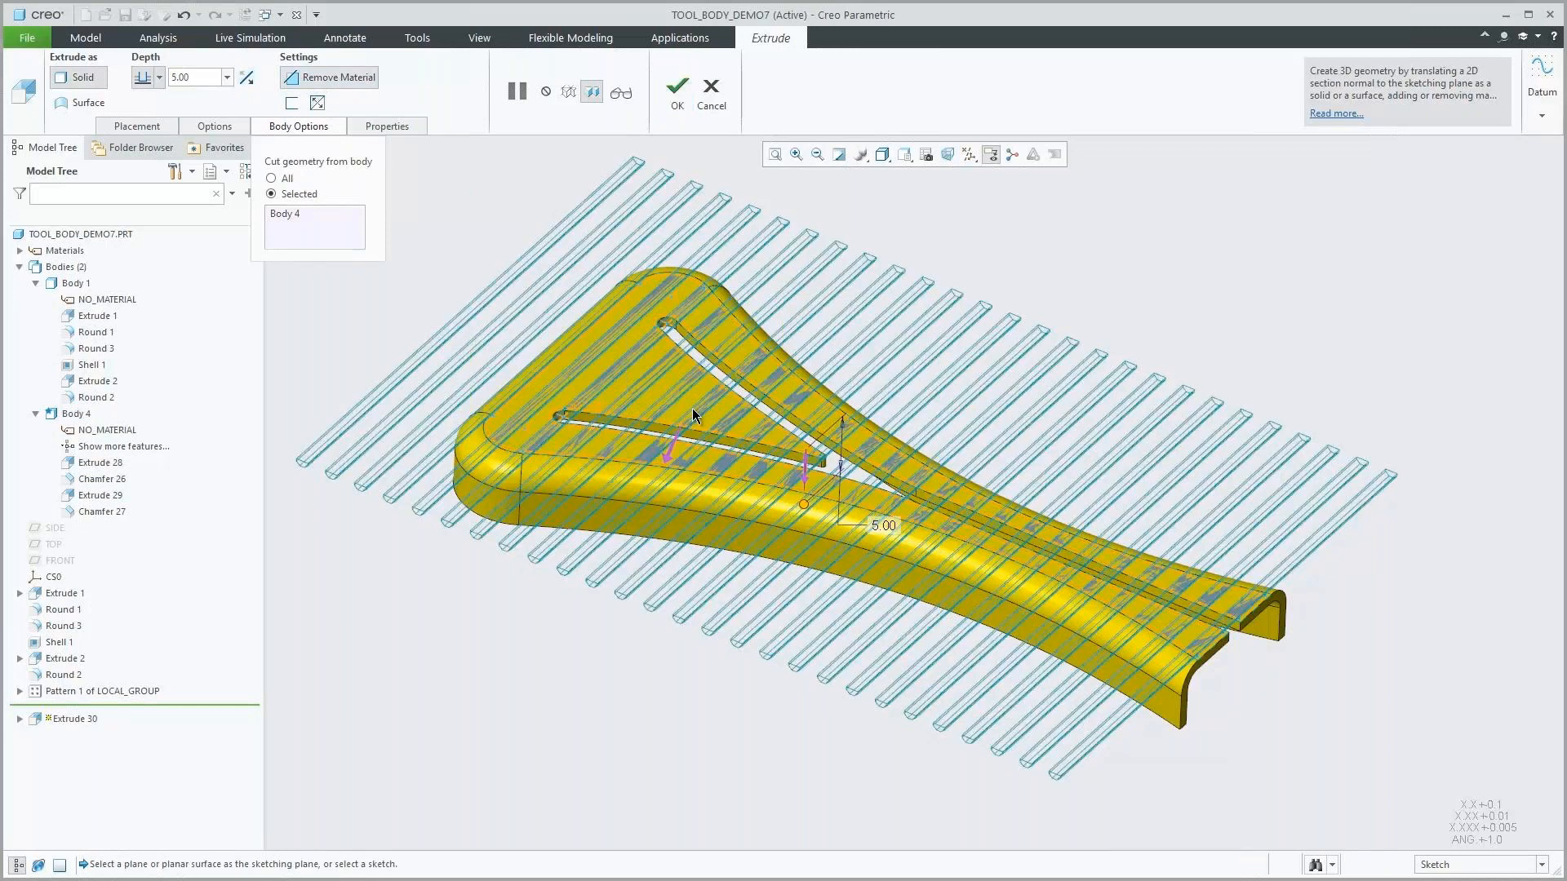
{"action": "left_click", "coordinate": [677, 92]}
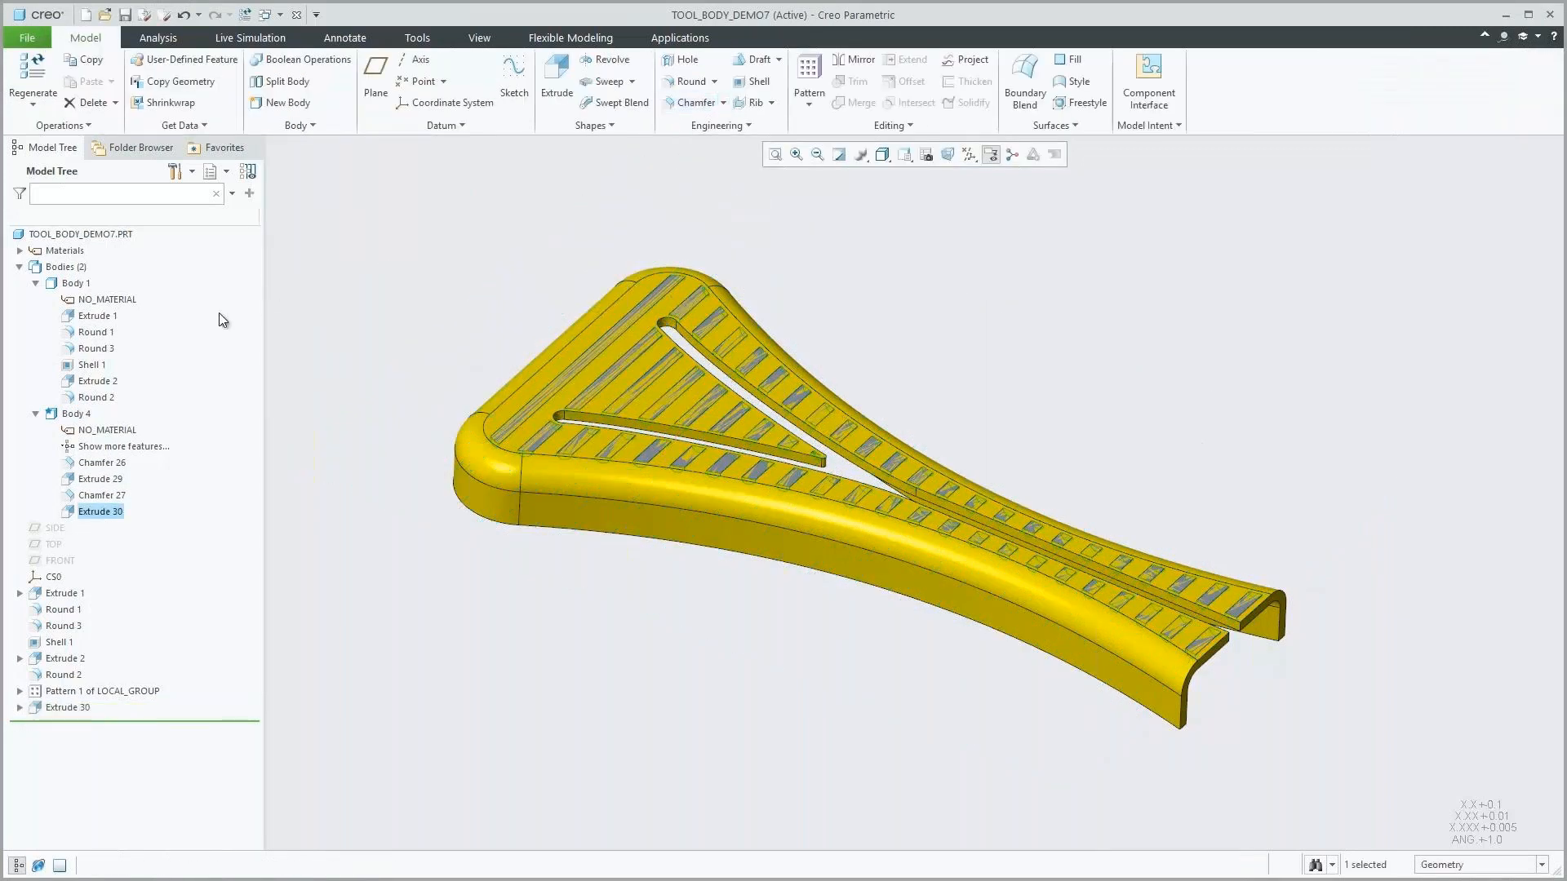
Hide Body 1 to examine the trimmed crossbar segments, and show it again
{"action": "left_click", "coordinate": [79, 283]}
{"action": "left_click", "coordinate": [98, 235]}
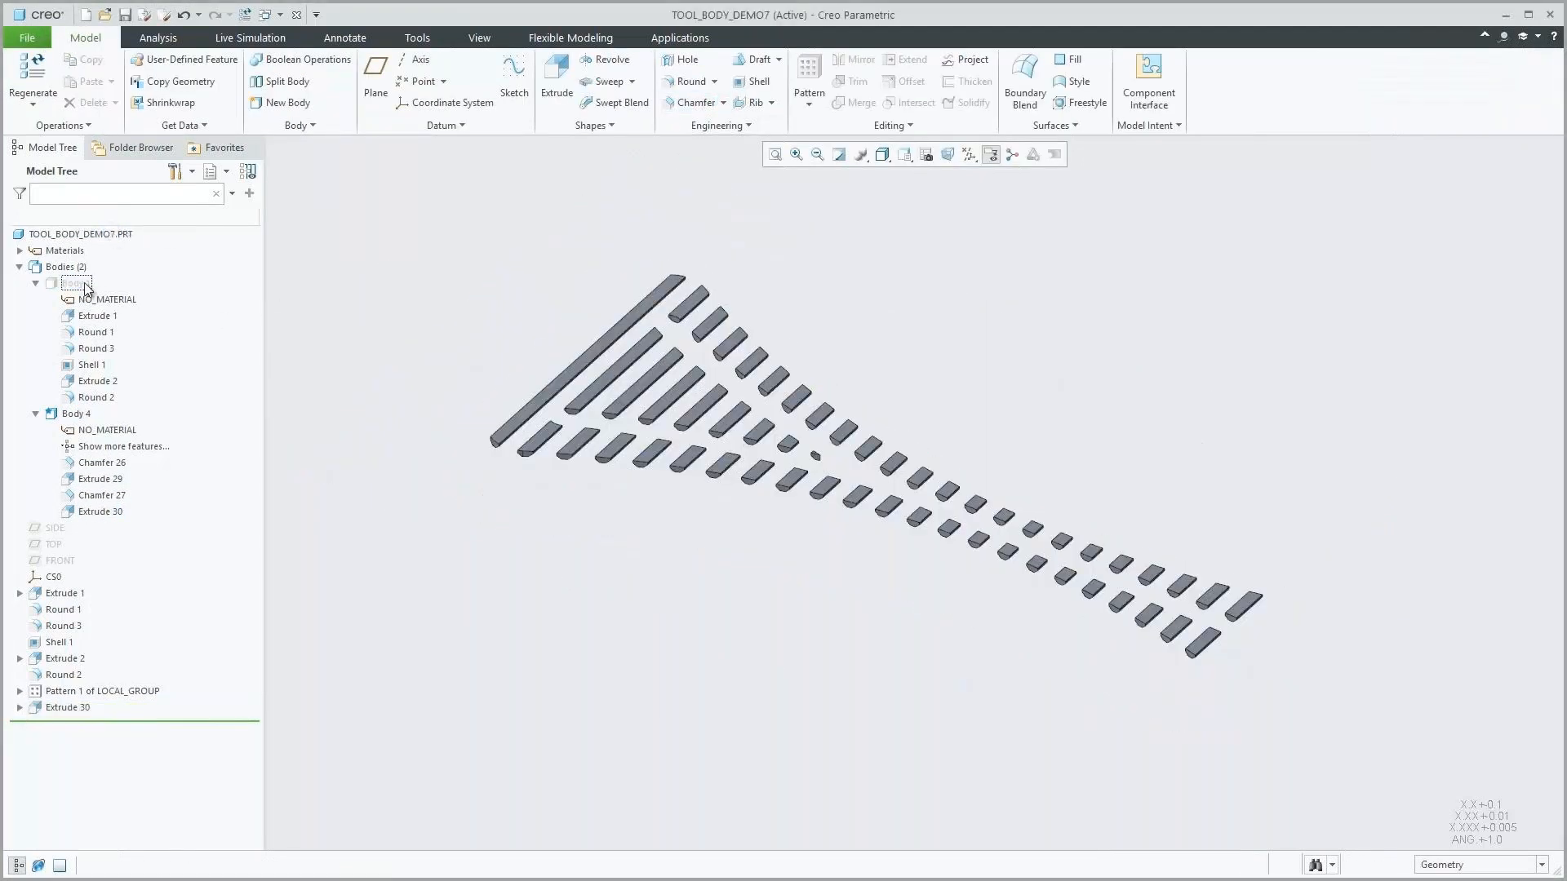
{"action": "left_click", "coordinate": [79, 283]}
{"action": "left_click", "coordinate": [102, 233]}
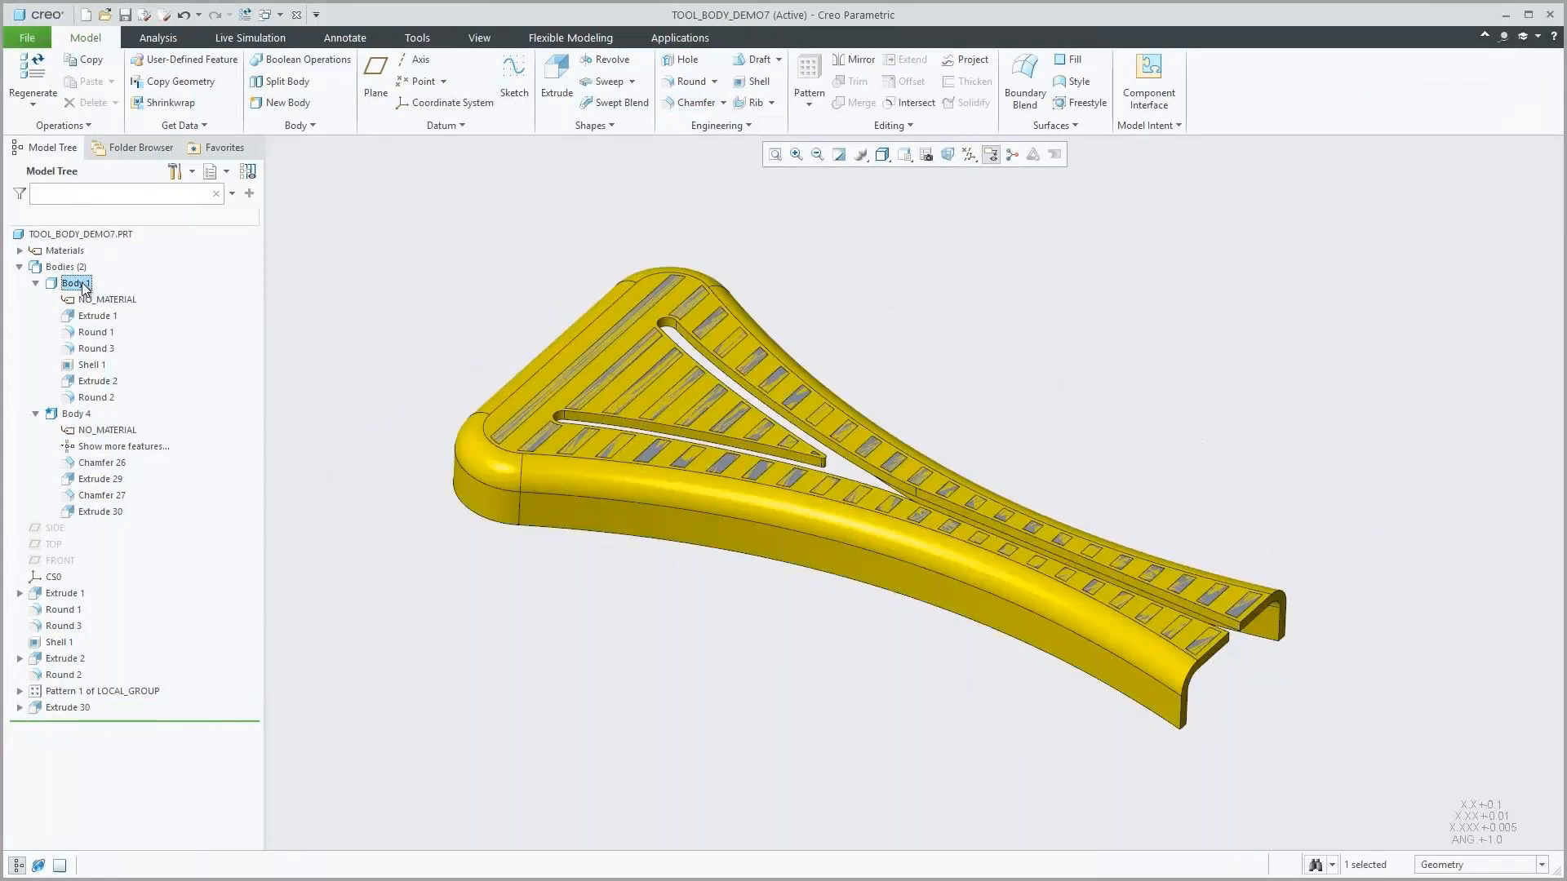
Subtract the trimmed crossbar body, Body 4, from Body 1 to cut grooves into the plate
{"action": "right_click", "coordinate": [84, 287]}
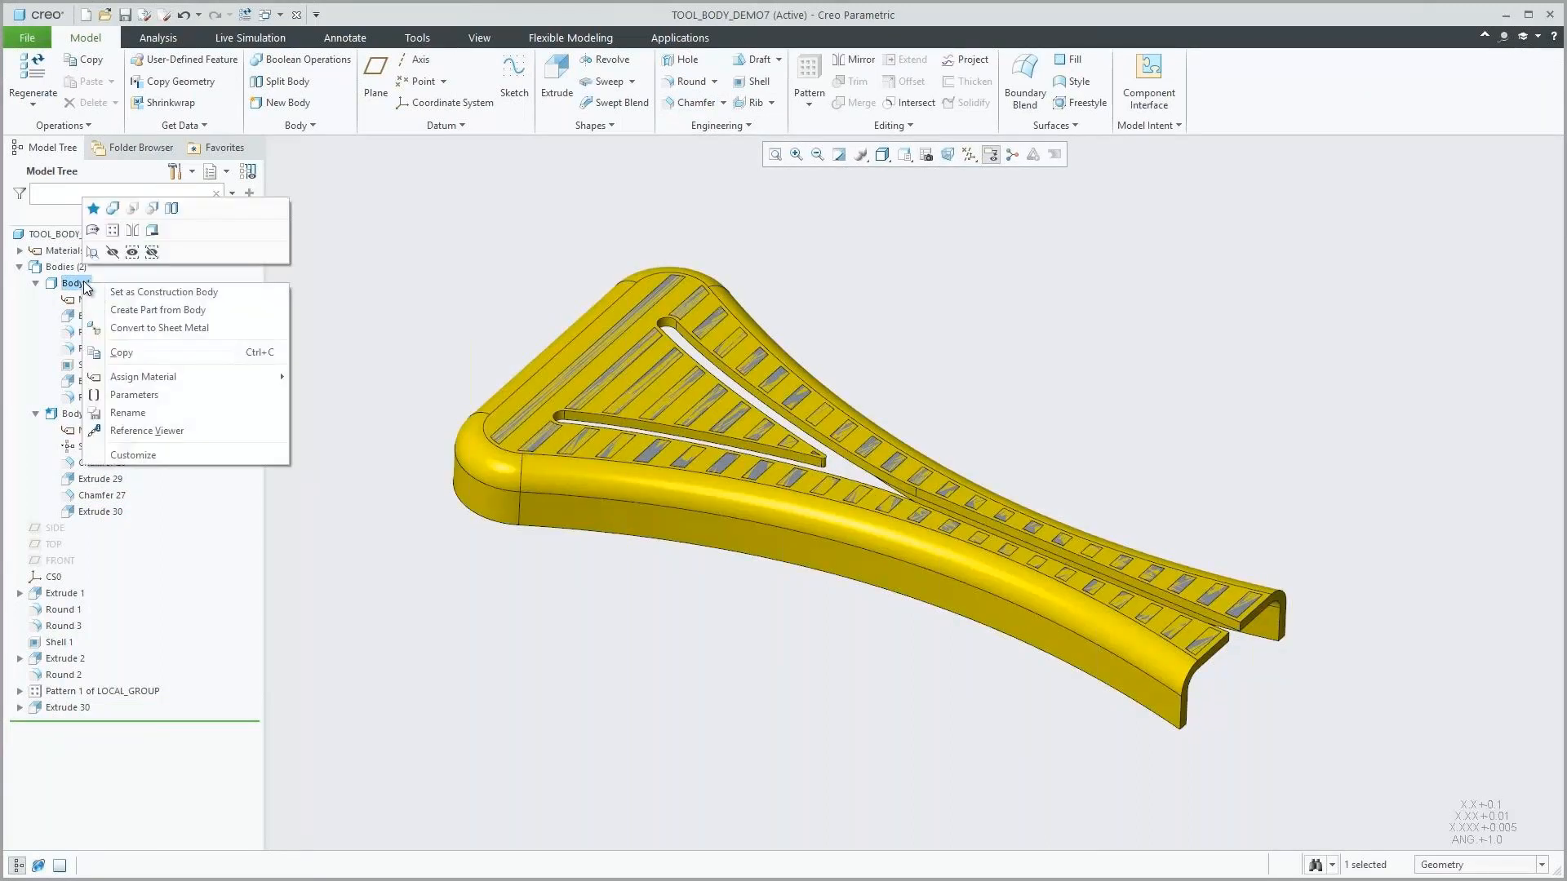
{"action": "left_click", "coordinate": [153, 209]}
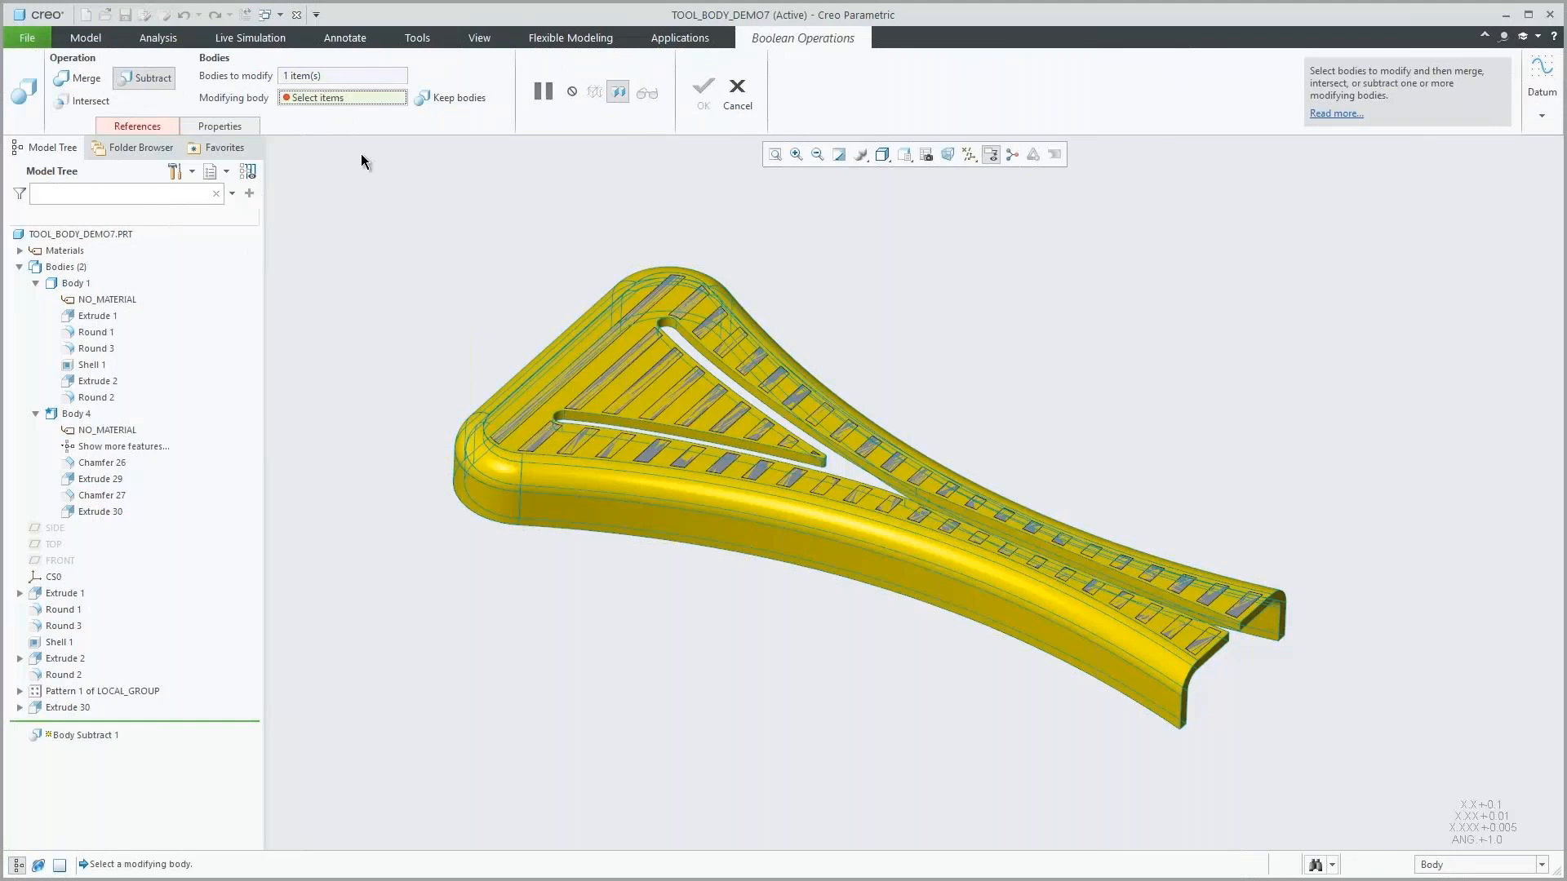
{"action": "left_click", "coordinate": [542, 434]}
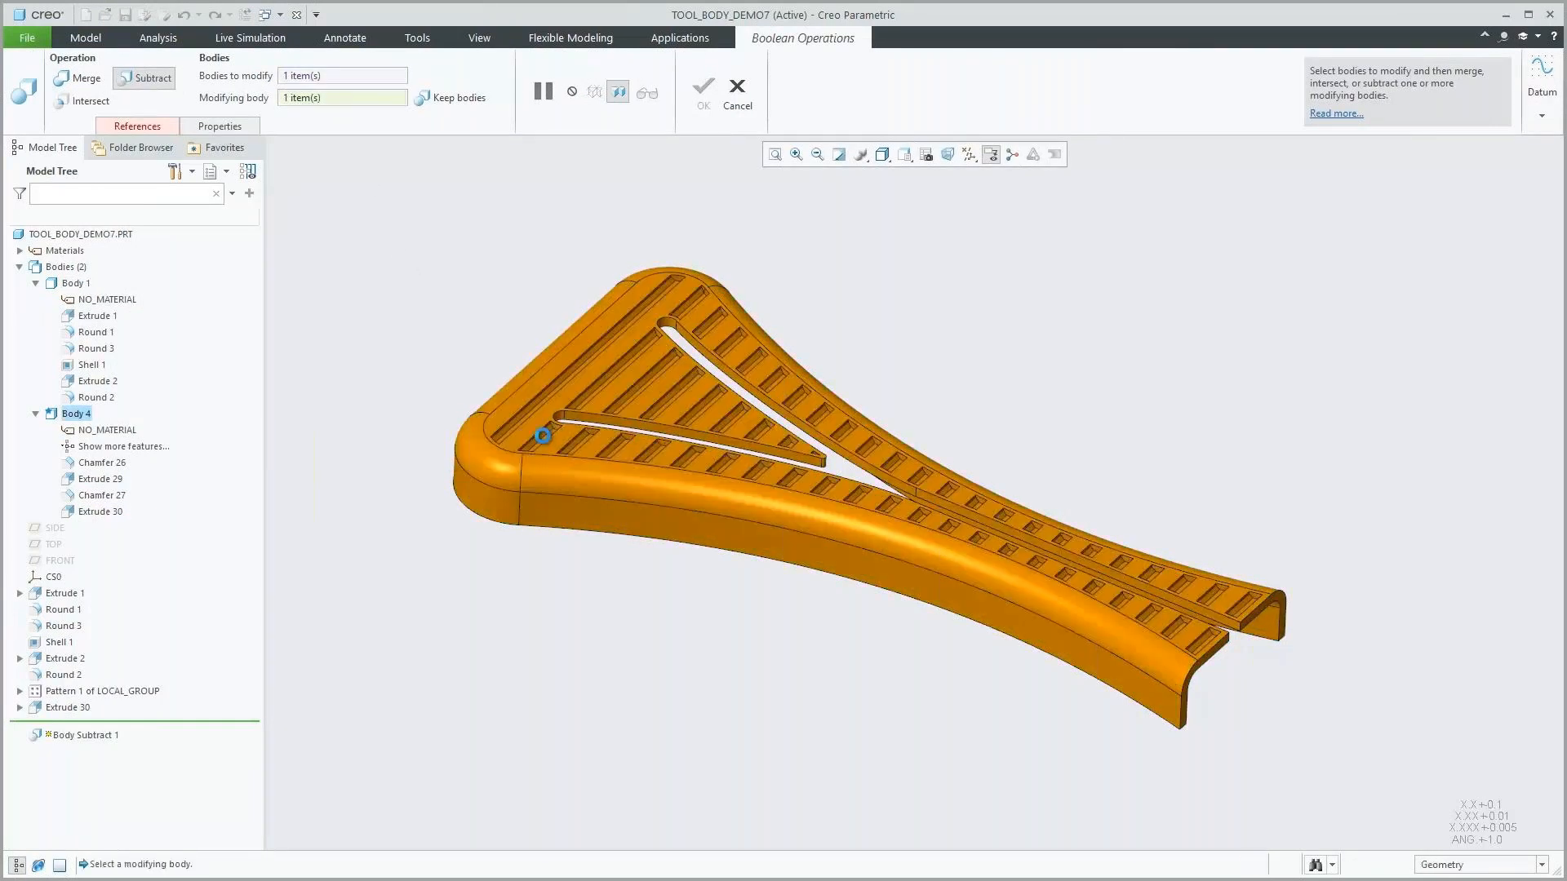
{"action": "middle_click", "coordinate": [718, 208]}
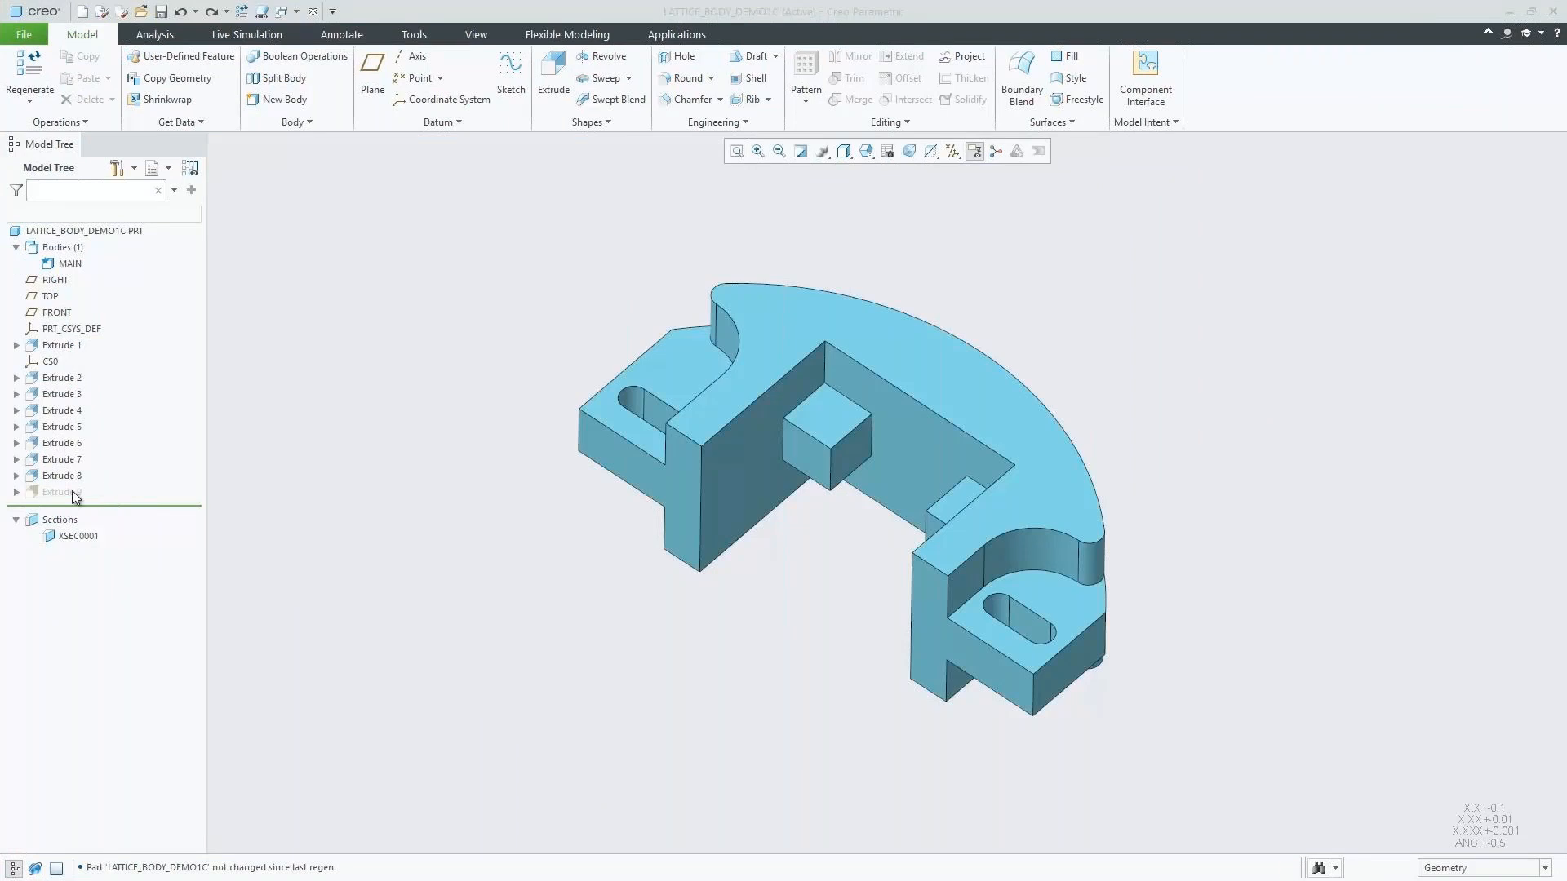
In LATTICE_BODY_DEMO1C, show the Extrude 9 surface and split the MAIN body with it as the splitting object
{"action": "left_click", "coordinate": [72, 491]}
{"action": "left_click", "coordinate": [102, 439]}
{"action": "left_click", "coordinate": [75, 265]}
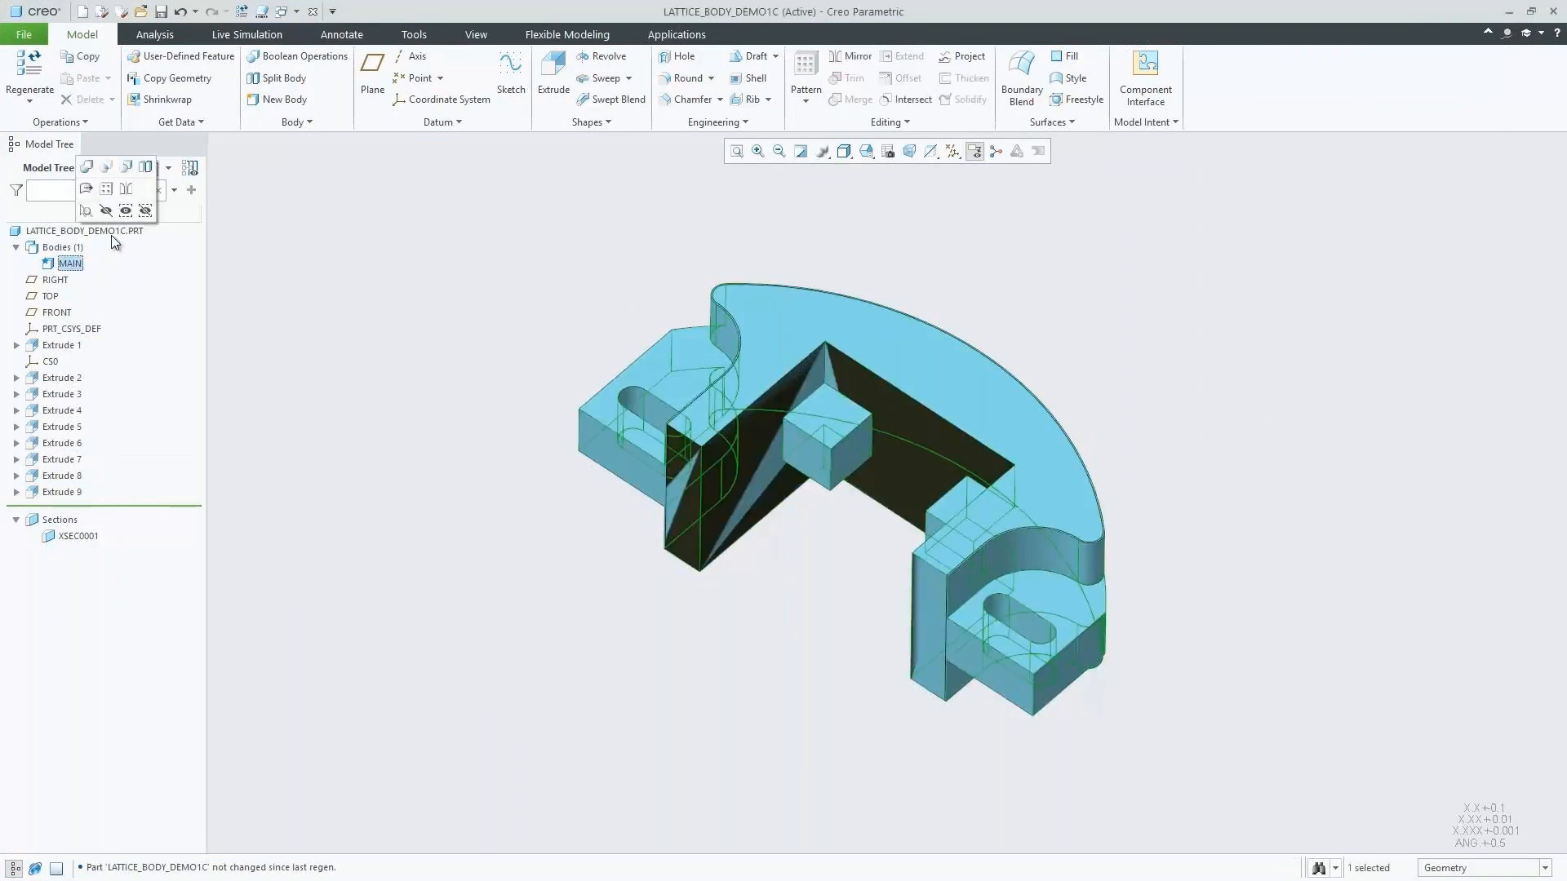
{"action": "left_click", "coordinate": [153, 168]}
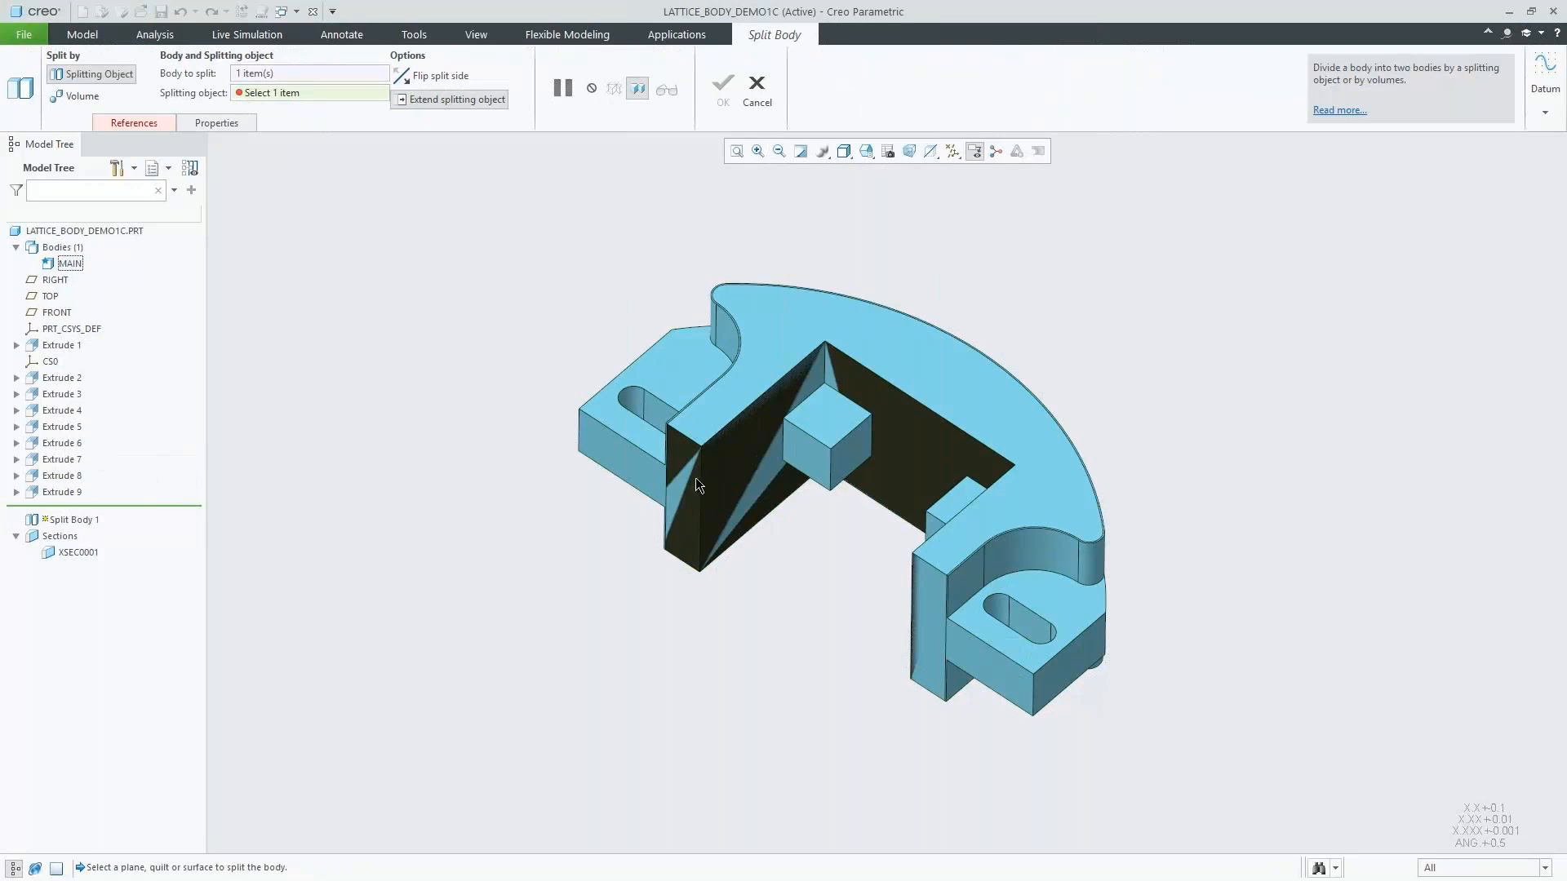
{"action": "left_click", "coordinate": [718, 477]}
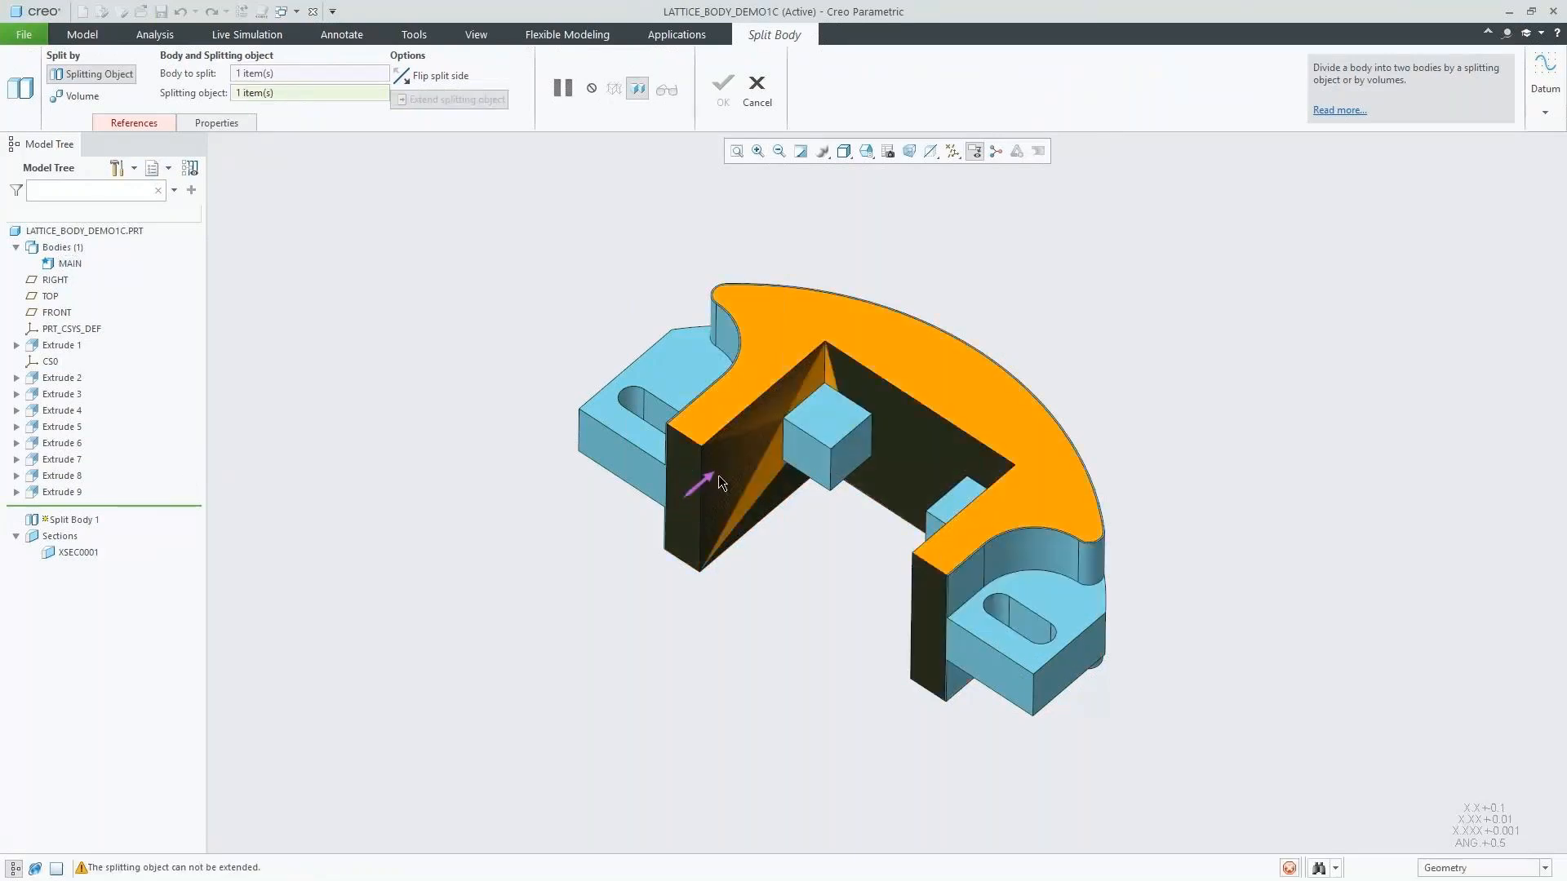
{"action": "middle_click", "coordinate": [542, 454]}
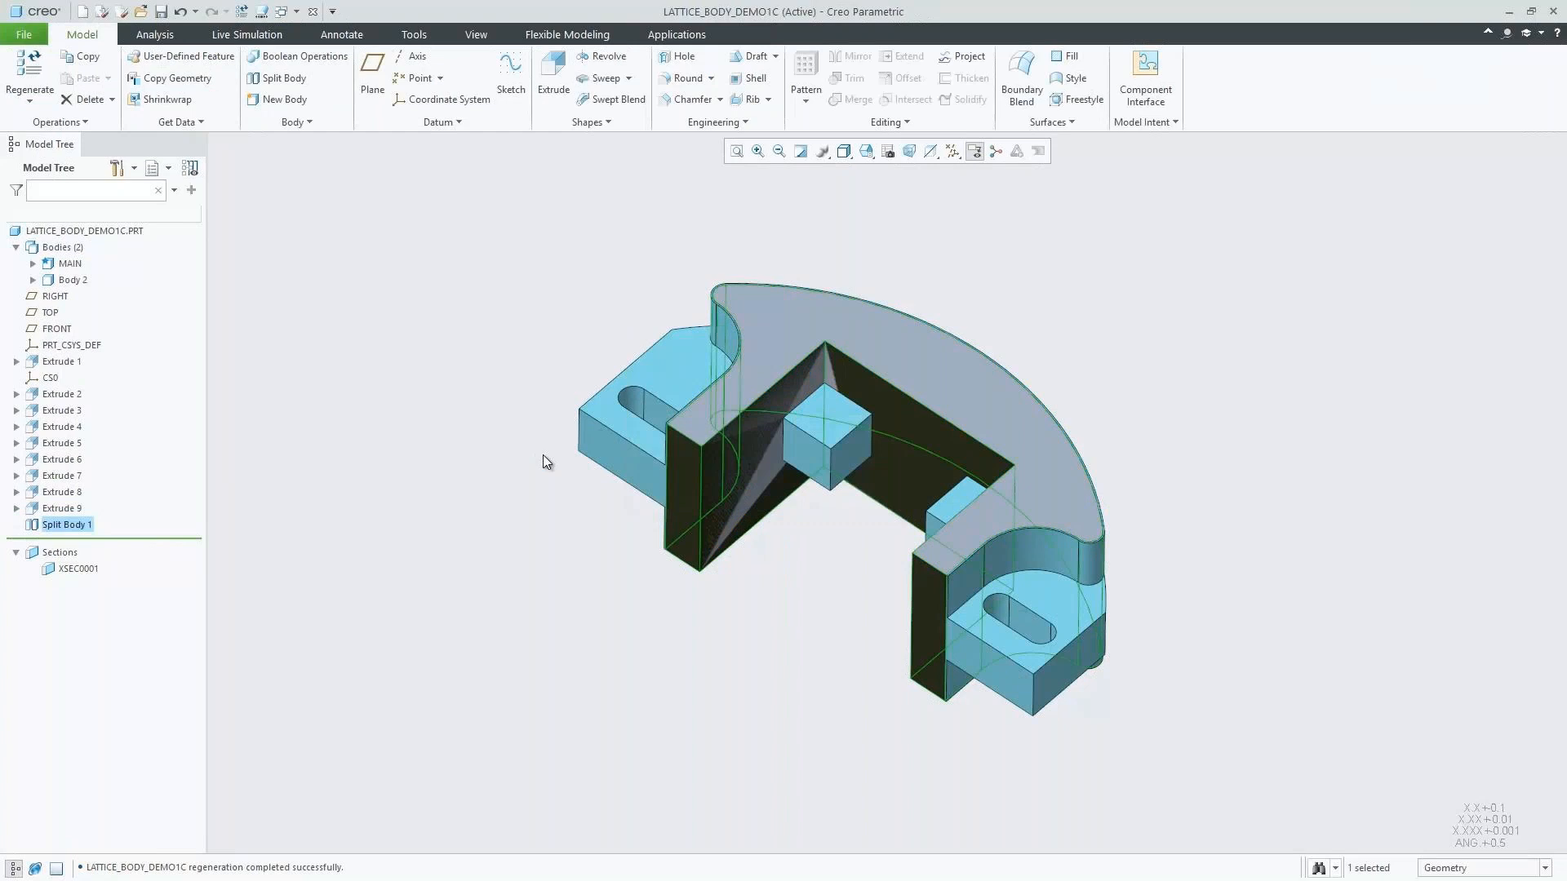
Hide the Extrude 9 surface and rename Body 2 as LATTICE
{"action": "left_click", "coordinate": [62, 509]}
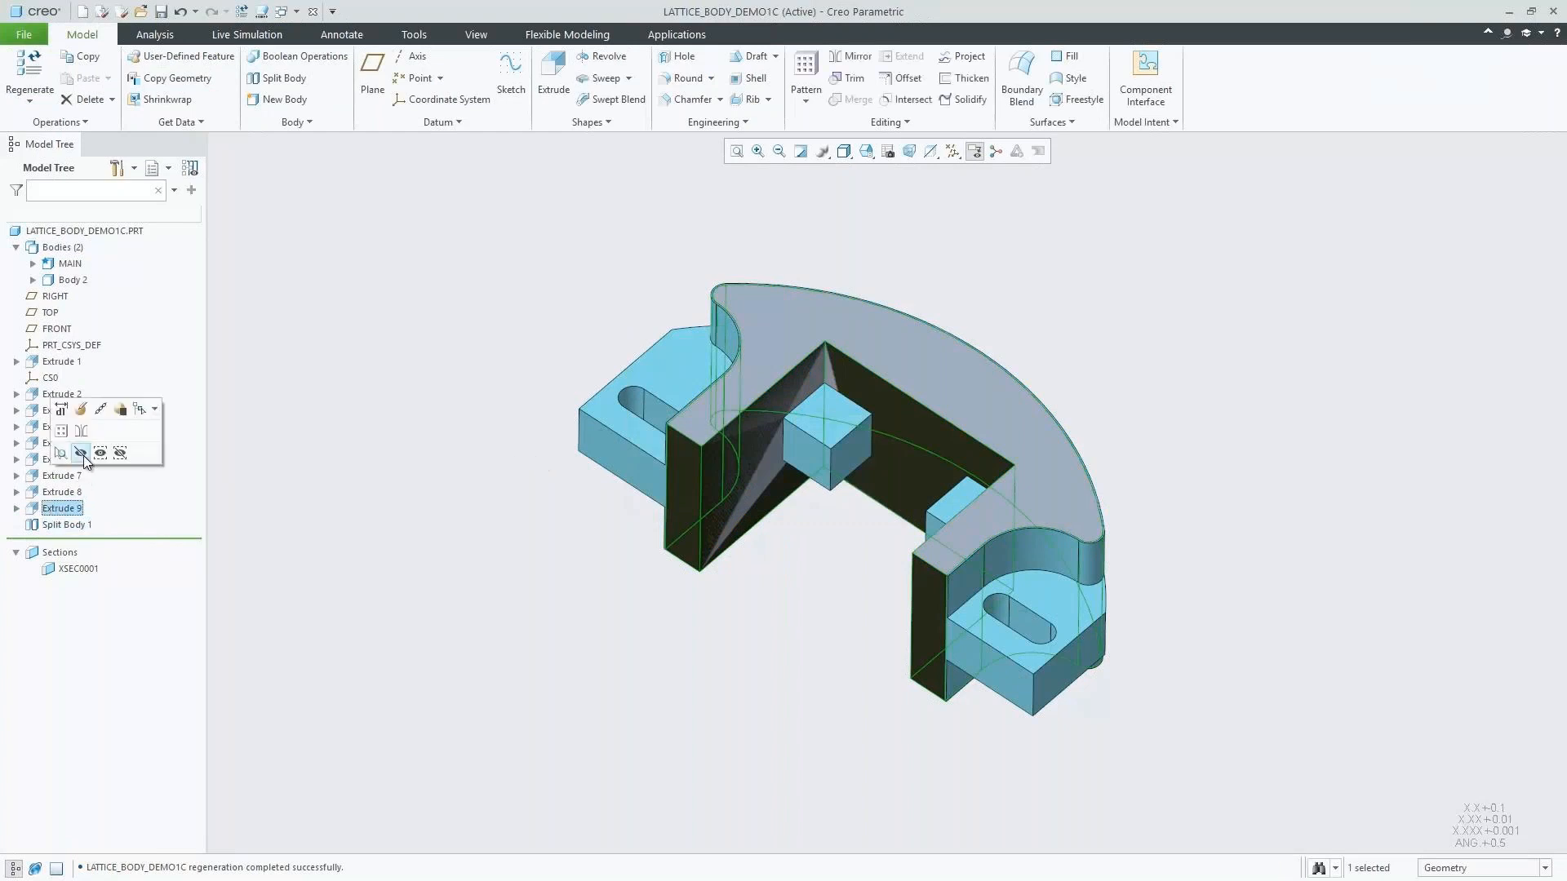
{"action": "left_click", "coordinate": [81, 453]}
{"action": "right_click", "coordinate": [77, 282]}
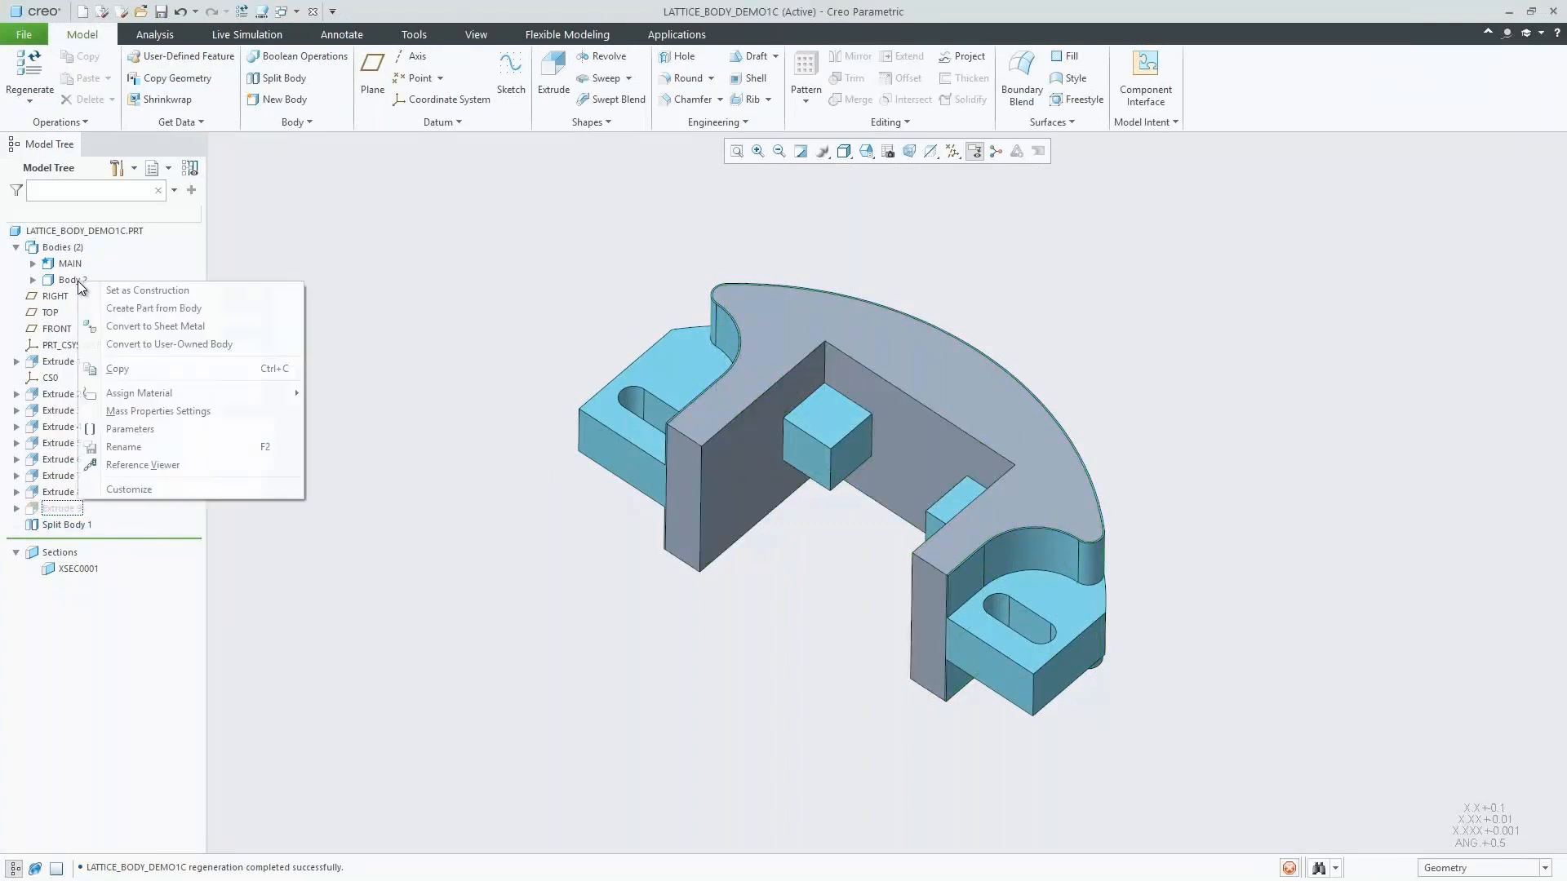
{"action": "left_click", "coordinate": [124, 447]}
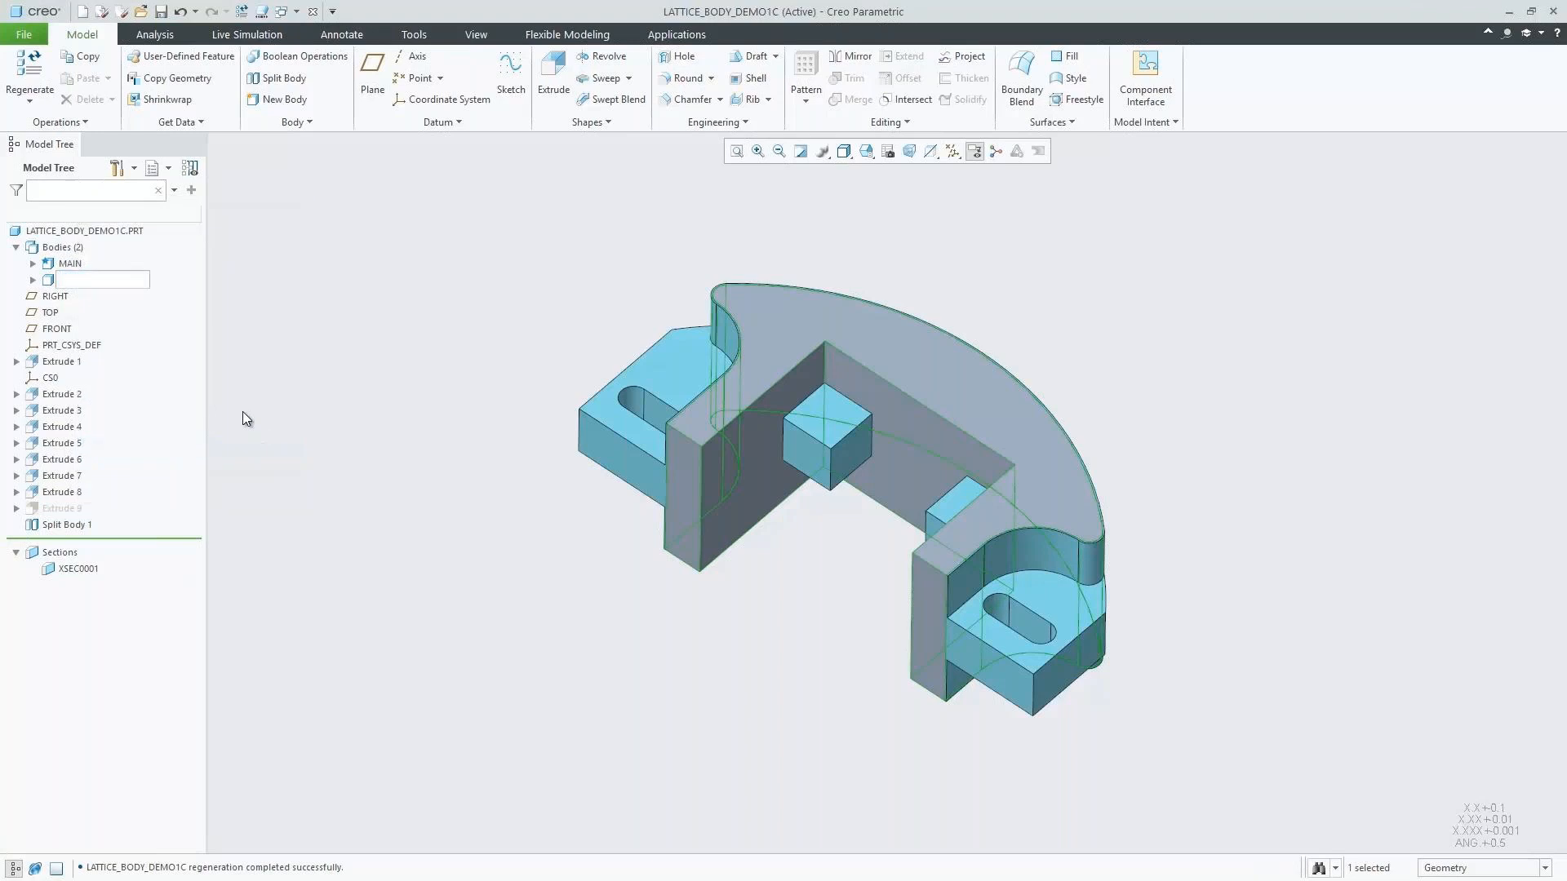
{"action": "type", "text": "lattice"}
{"action": "key", "text": "Return"}
Apply a translucent yellow appearance to the LATTICE body and set it as the default body
{"action": "left_click", "coordinate": [476, 34]}
{"action": "left_click", "coordinate": [178, 105]}
{"action": "left_click", "coordinate": [193, 290]}
{"action": "left_click", "coordinate": [85, 35]}
{"action": "left_click", "coordinate": [73, 280]}
{"action": "left_click", "coordinate": [102, 225]}
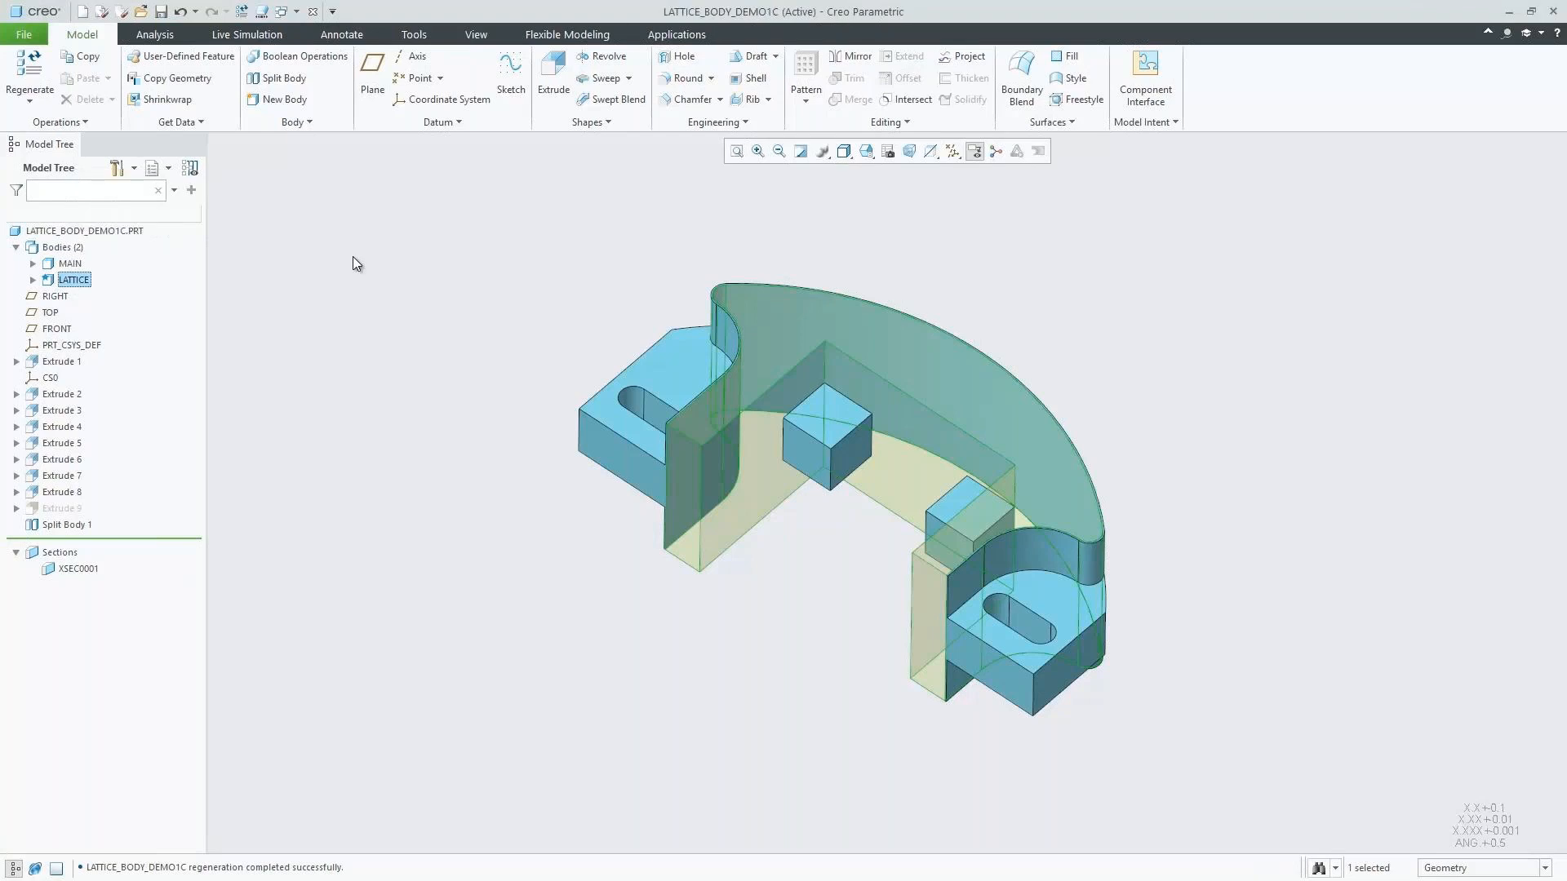
Start a Formula Driven lattice feature and set it to replace the LATTICE body
{"action": "left_click", "coordinate": [702, 124]}
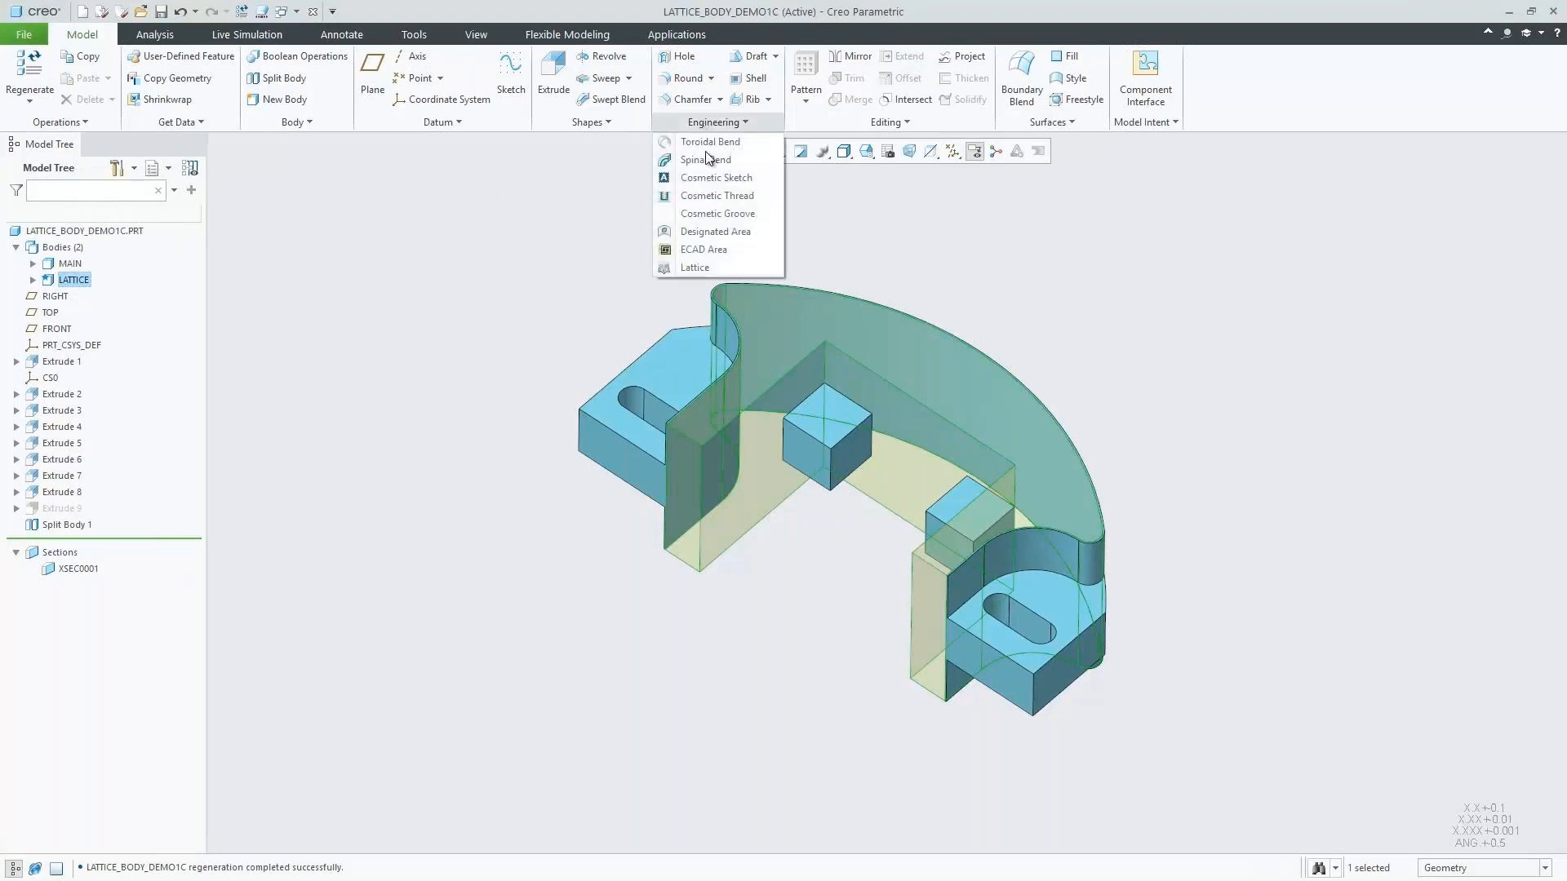
{"action": "left_click", "coordinate": [704, 271]}
{"action": "left_click", "coordinate": [191, 85]}
{"action": "left_click", "coordinate": [164, 130]}
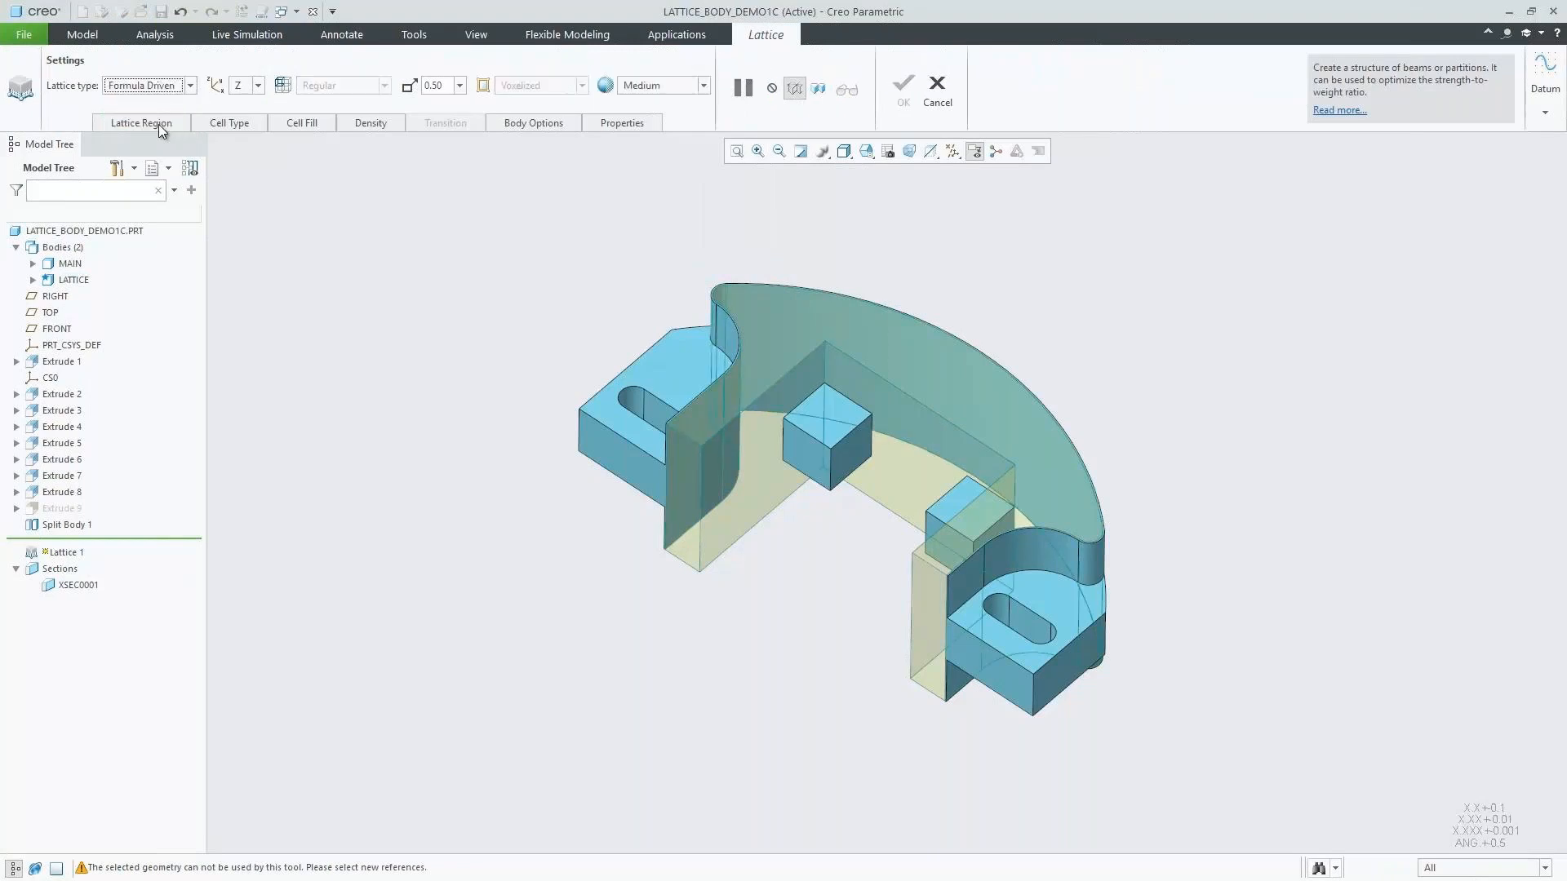
{"action": "left_click", "coordinate": [160, 124]}
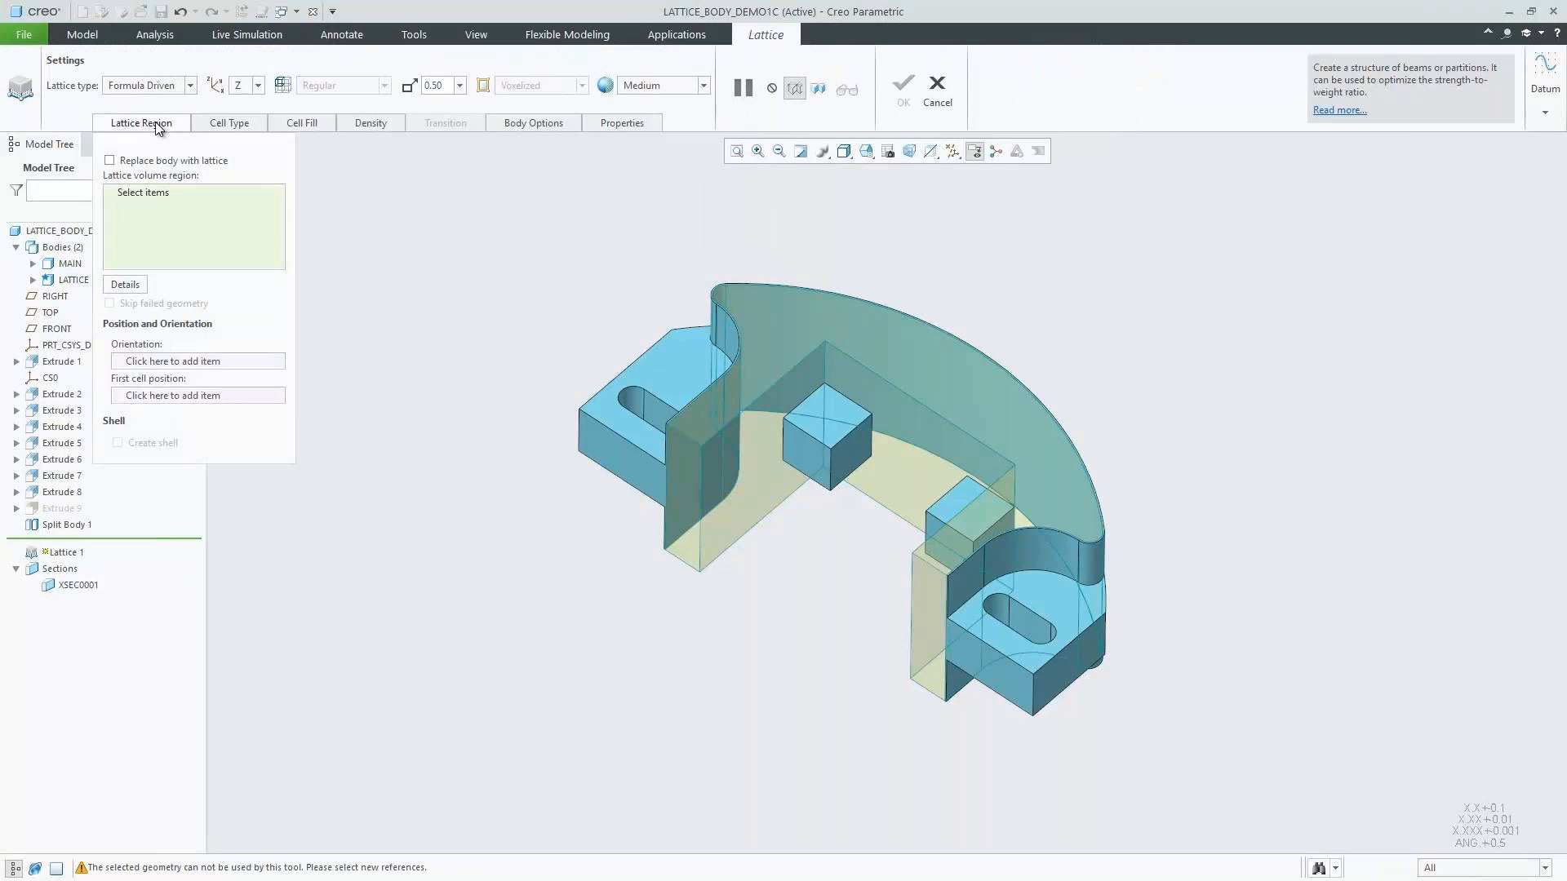
{"action": "left_click", "coordinate": [109, 161]}
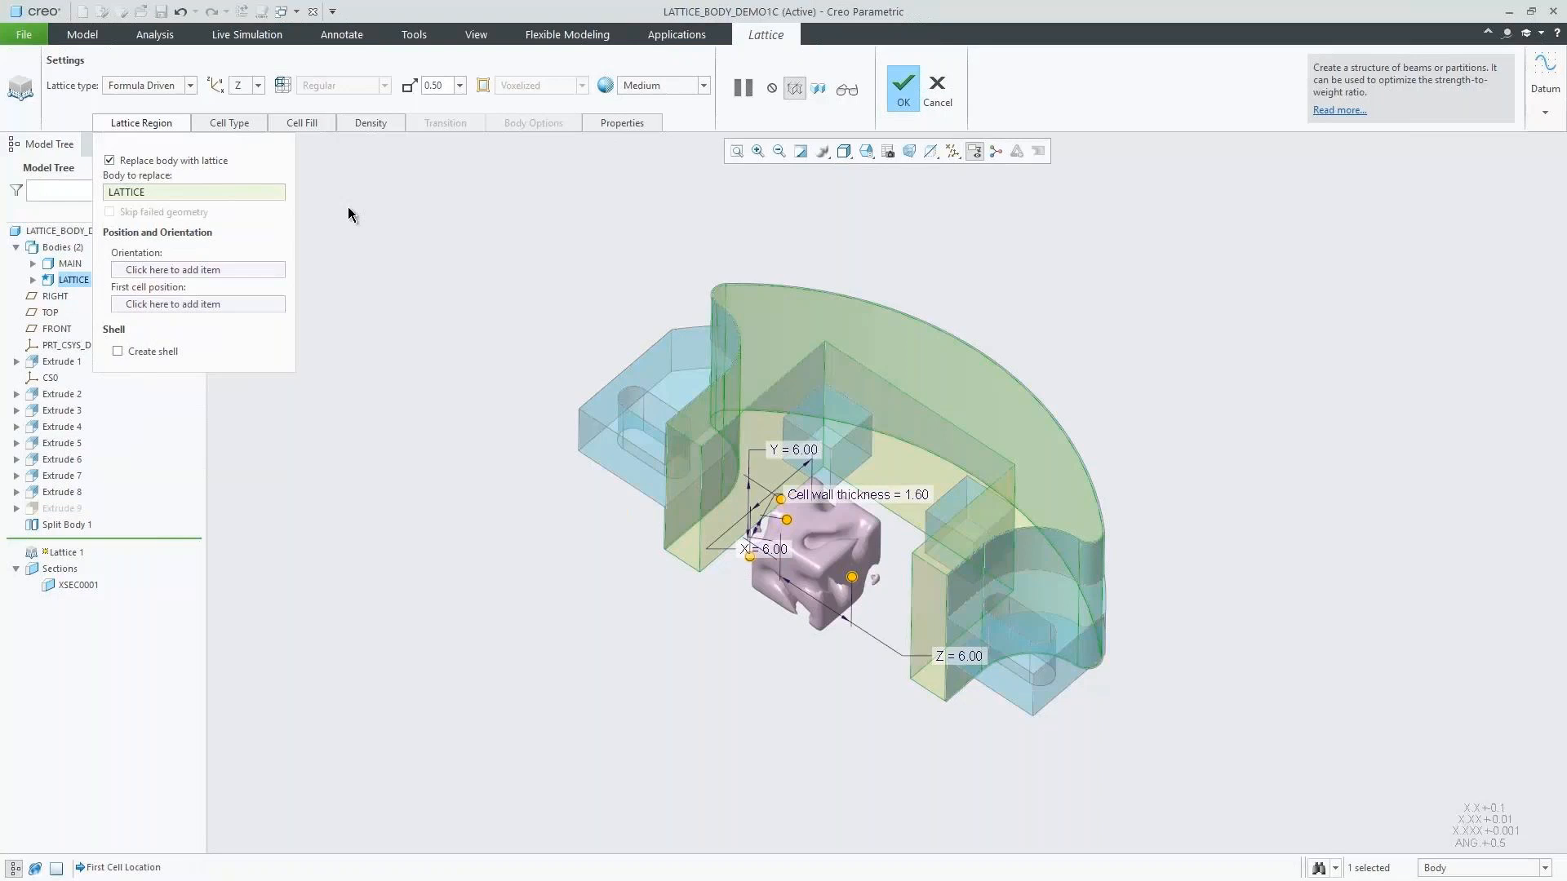
Position the first lattice cell at coordinate system CS0 and create an inside shell with a thickness of 0.40
{"action": "left_click", "coordinate": [227, 304]}
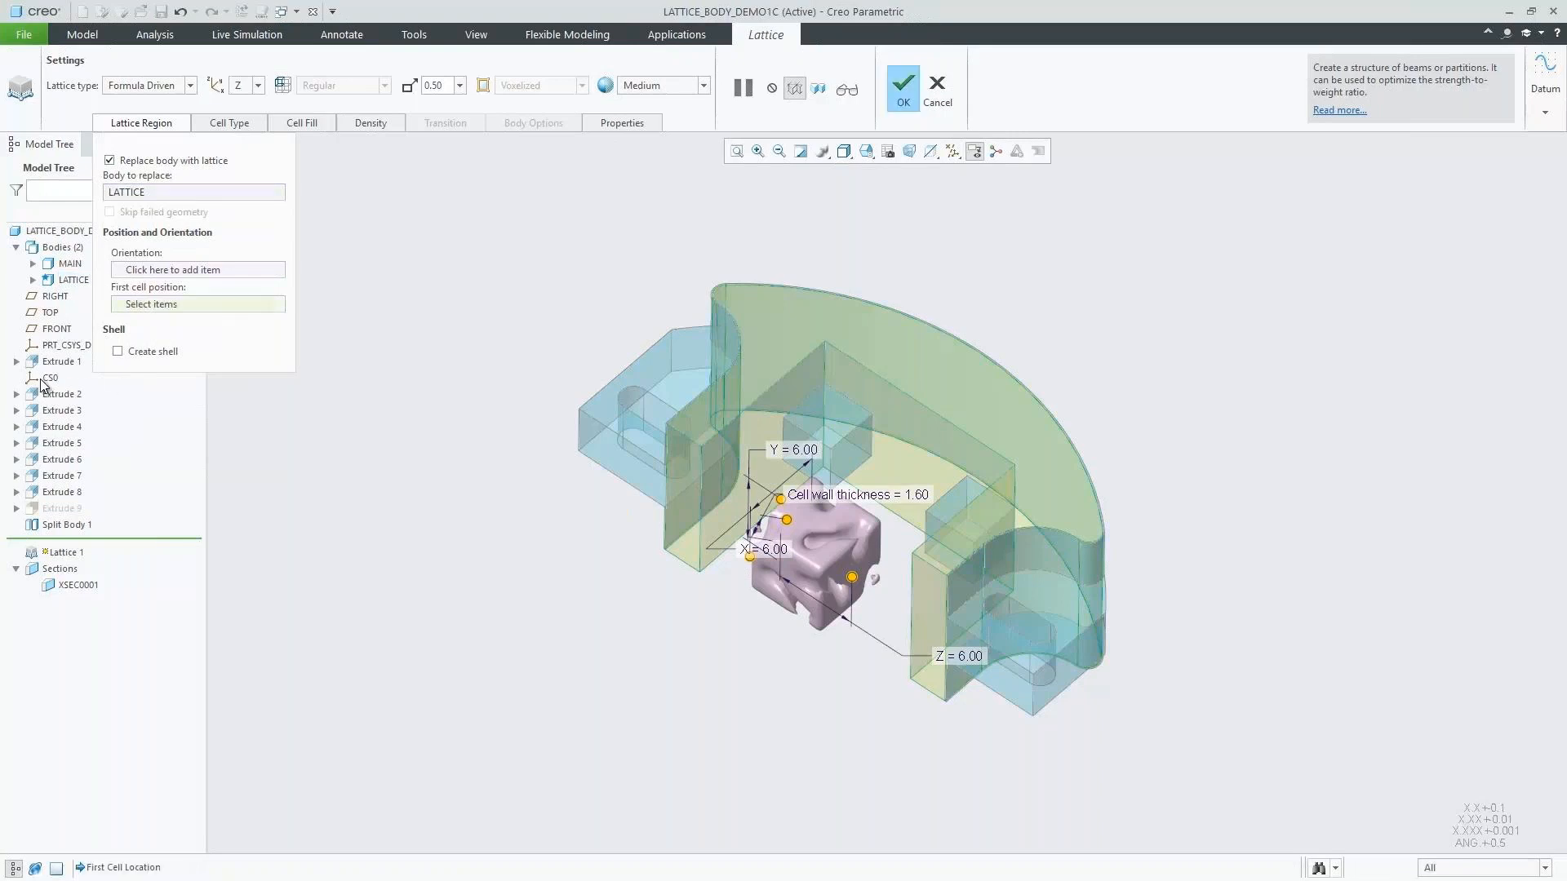
{"action": "left_click", "coordinate": [50, 378]}
{"action": "left_click", "coordinate": [118, 351]}
{"action": "left_click", "coordinate": [218, 372]}
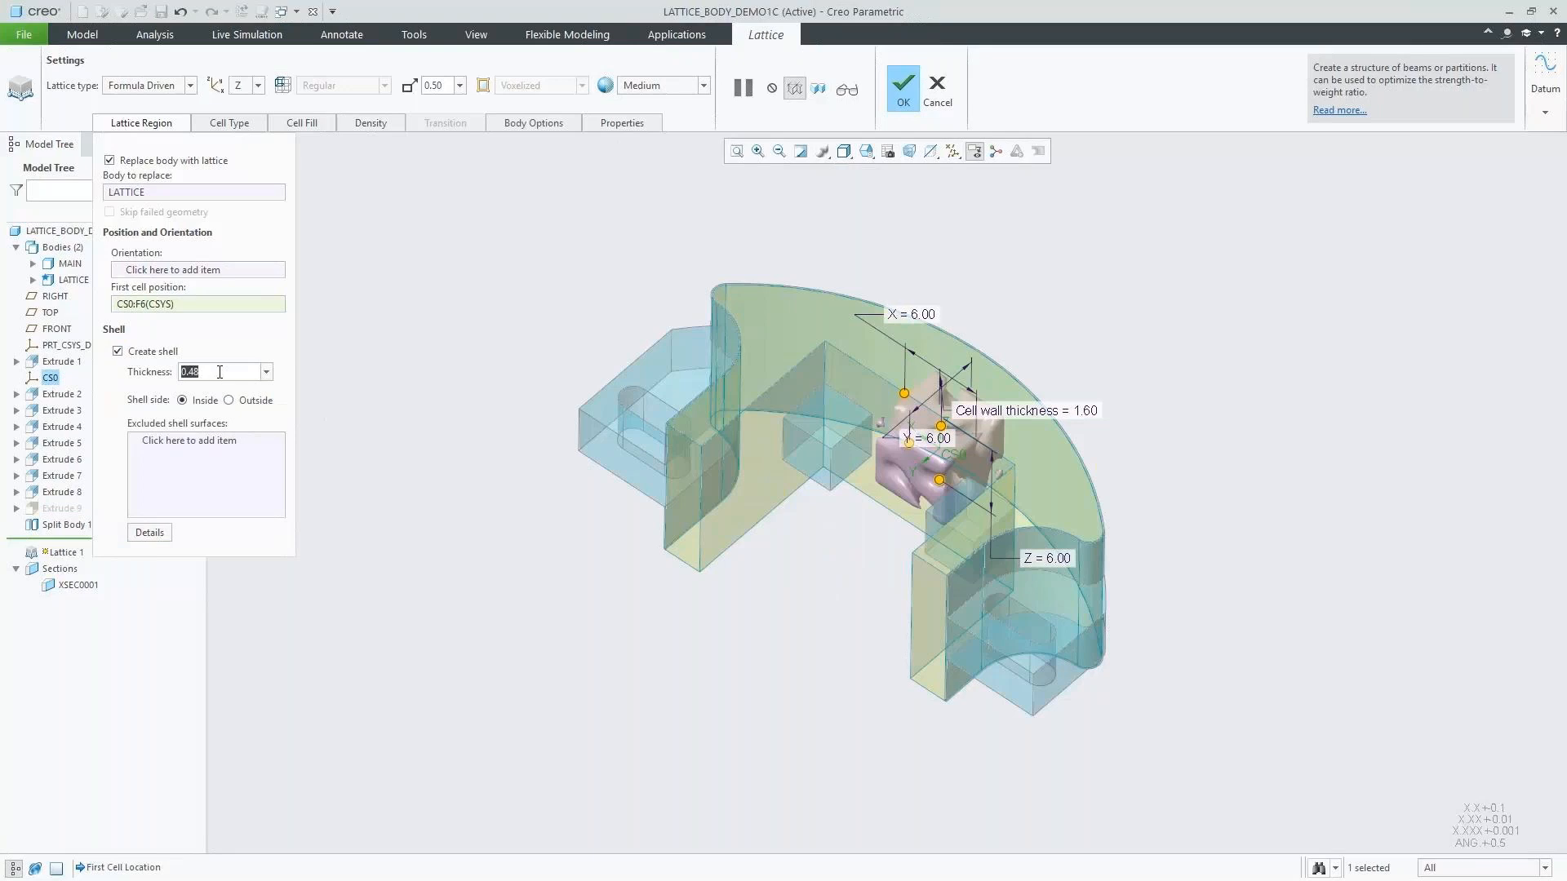
{"action": "type", "text": "0.40"}
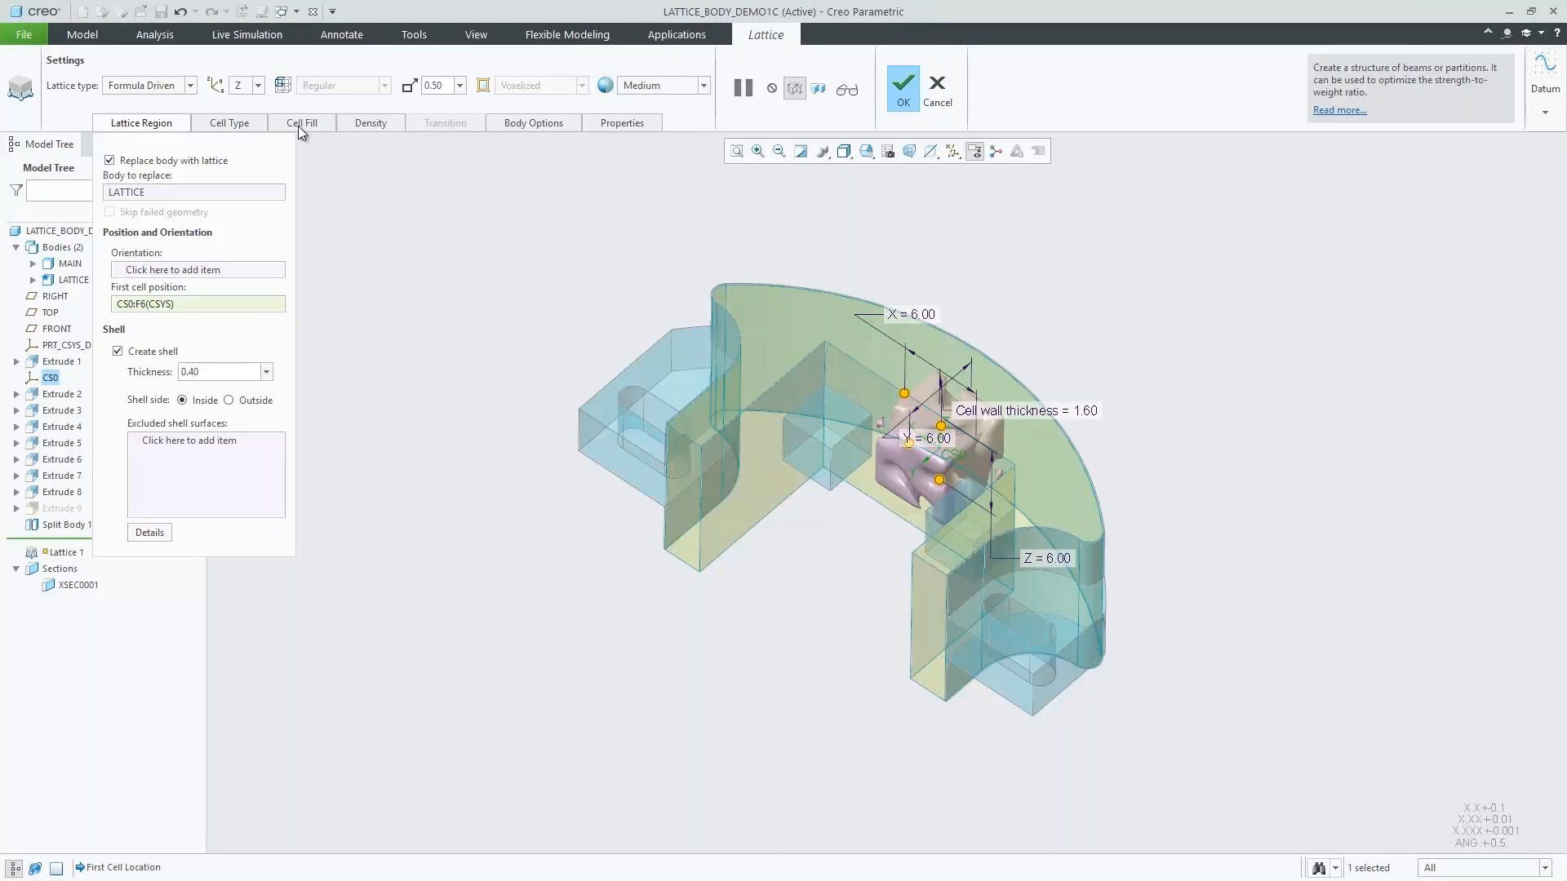
Set the lattice cell wall thickness to 0.75, check the cell type and body options, and complete the lattice
{"action": "left_click", "coordinate": [229, 124]}
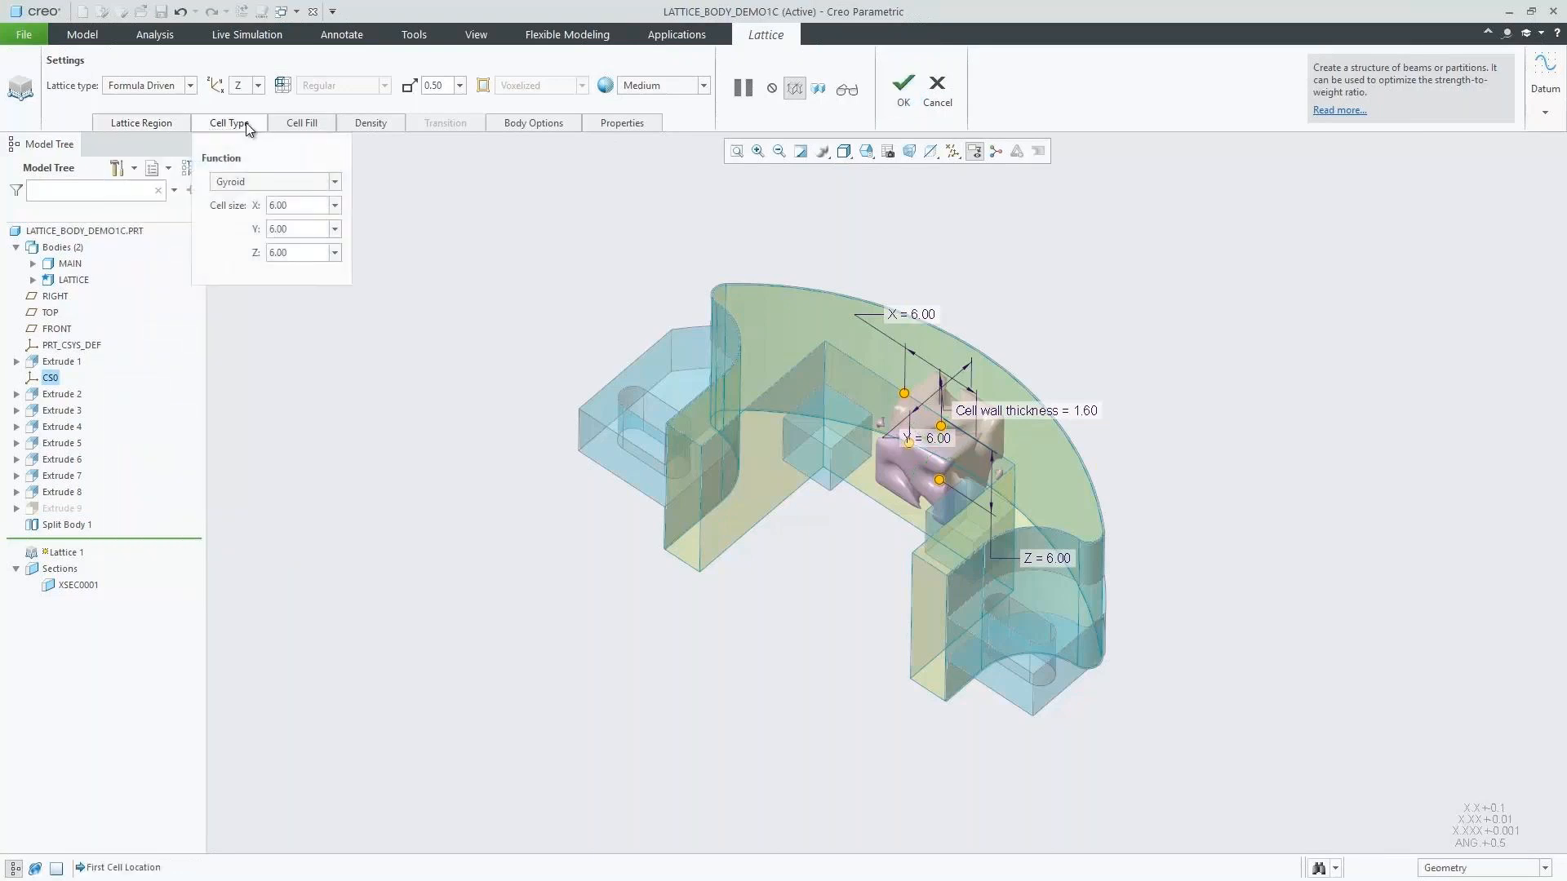
{"action": "left_click", "coordinate": [320, 125]}
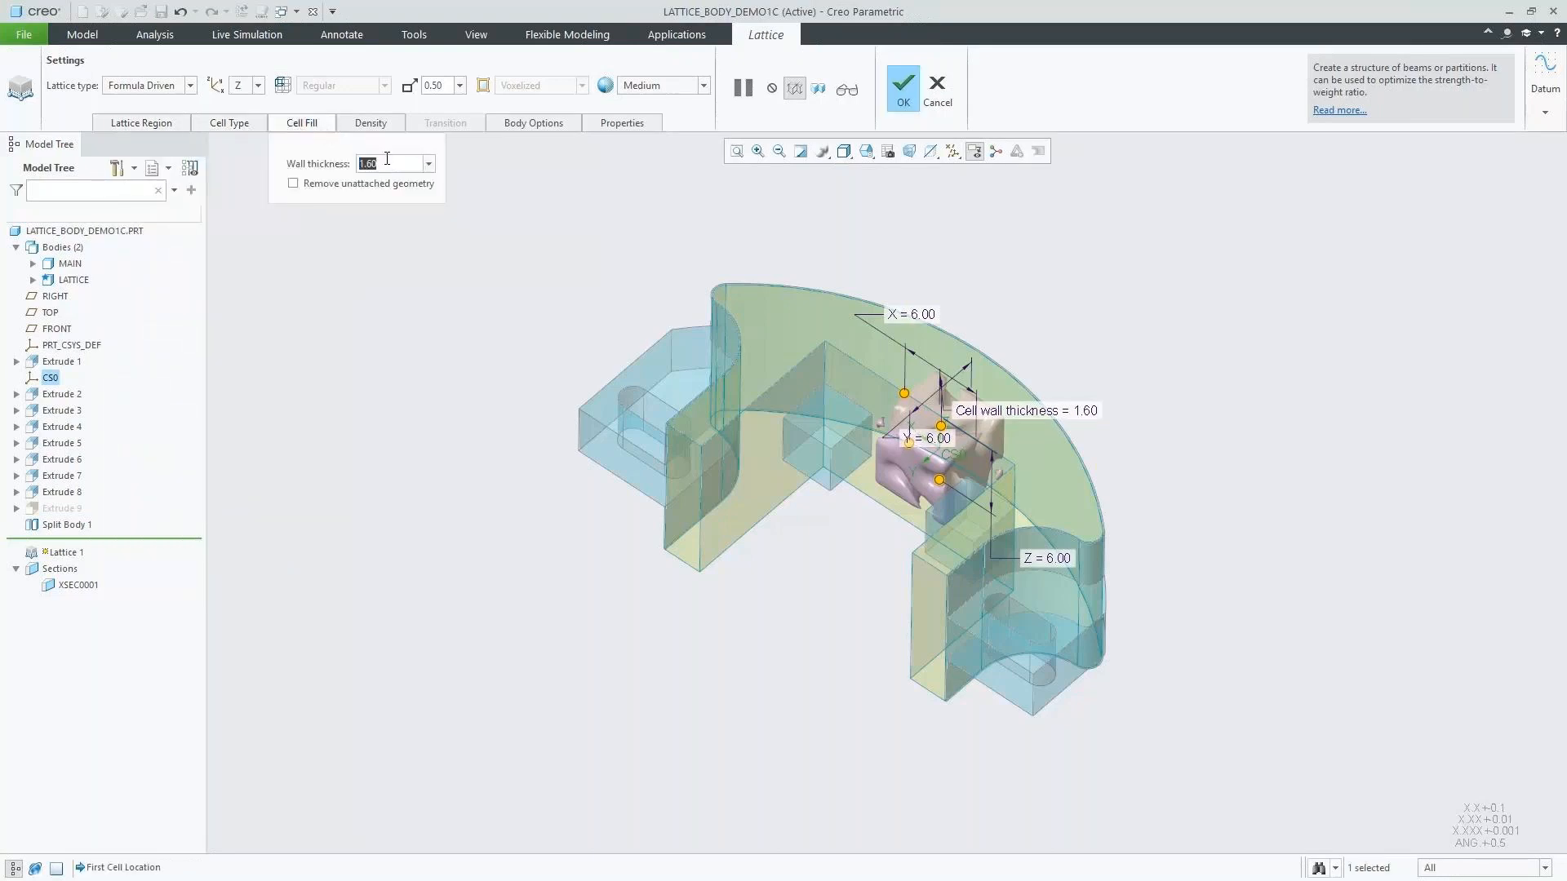
{"action": "type", "text": "0.75"}
{"action": "key", "text": "Return"}
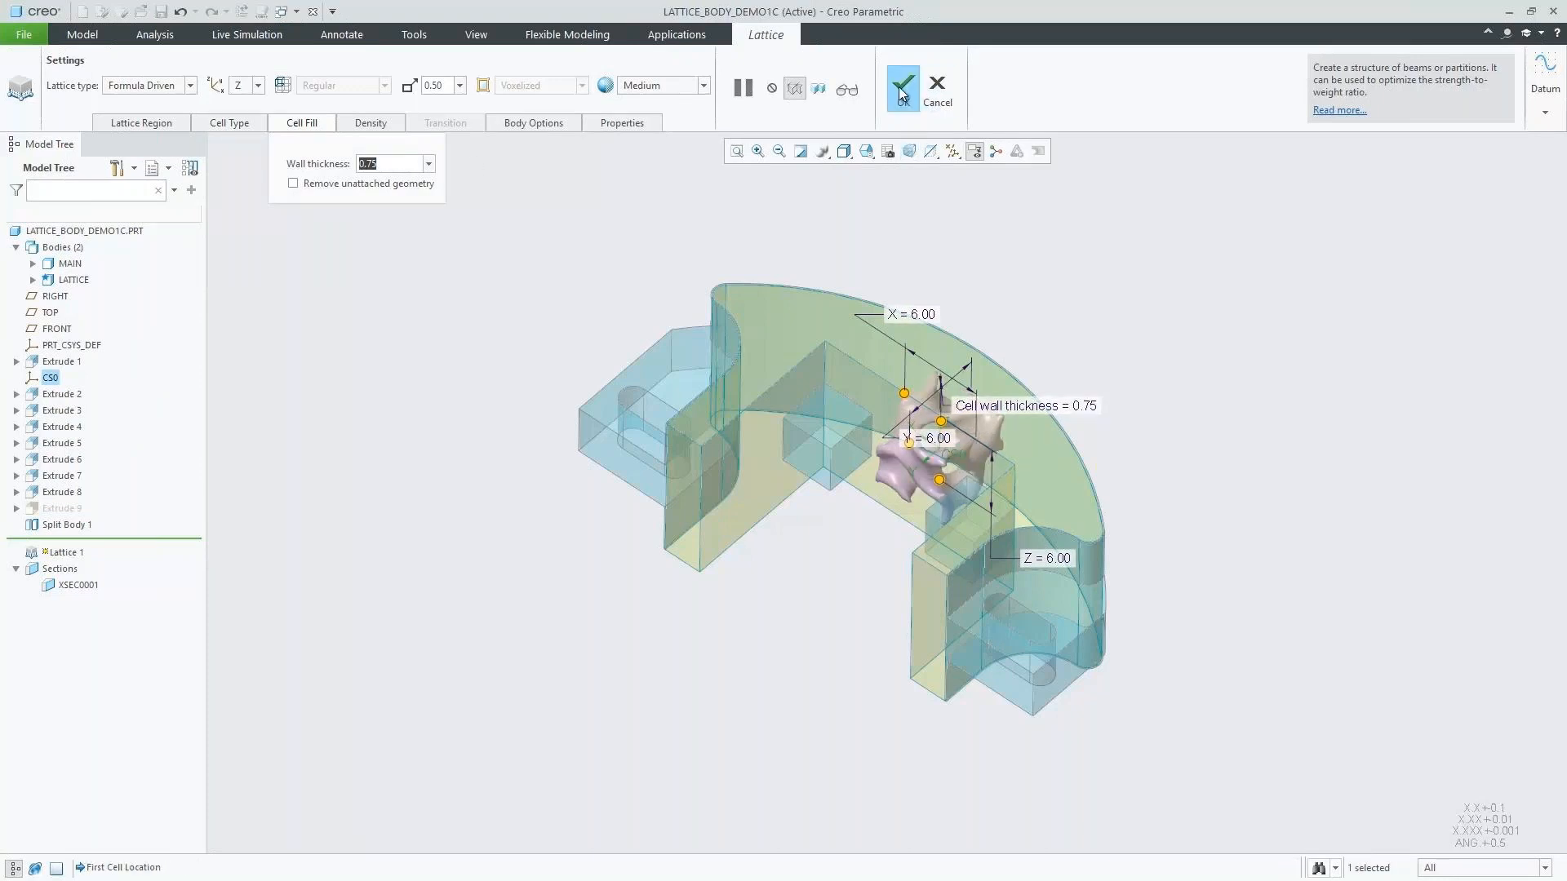
{"action": "left_click", "coordinate": [525, 122]}
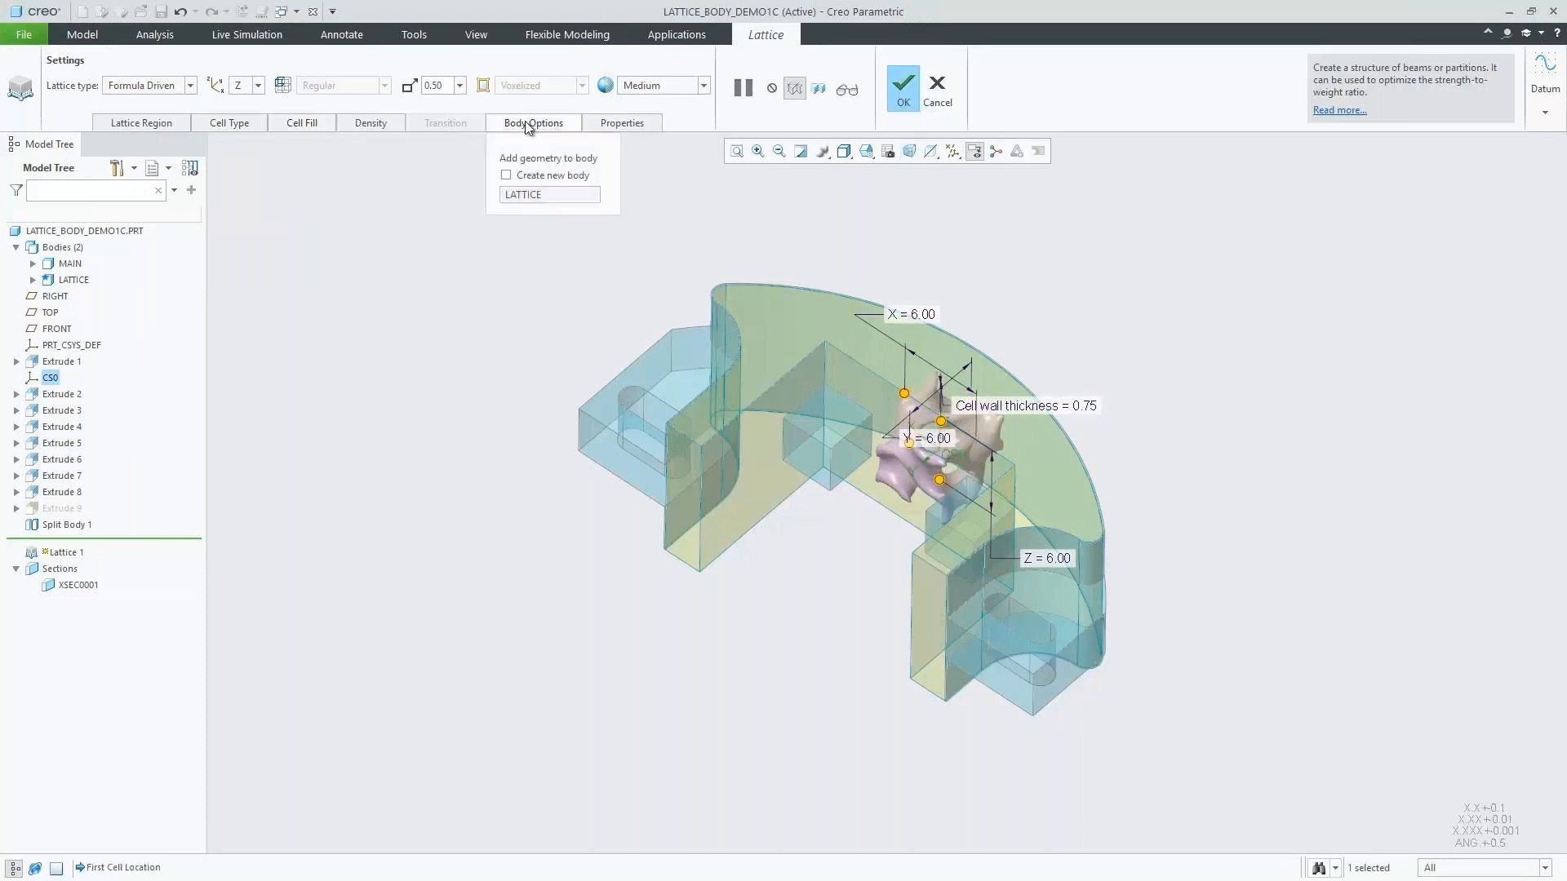
{"action": "left_click", "coordinate": [903, 86]}
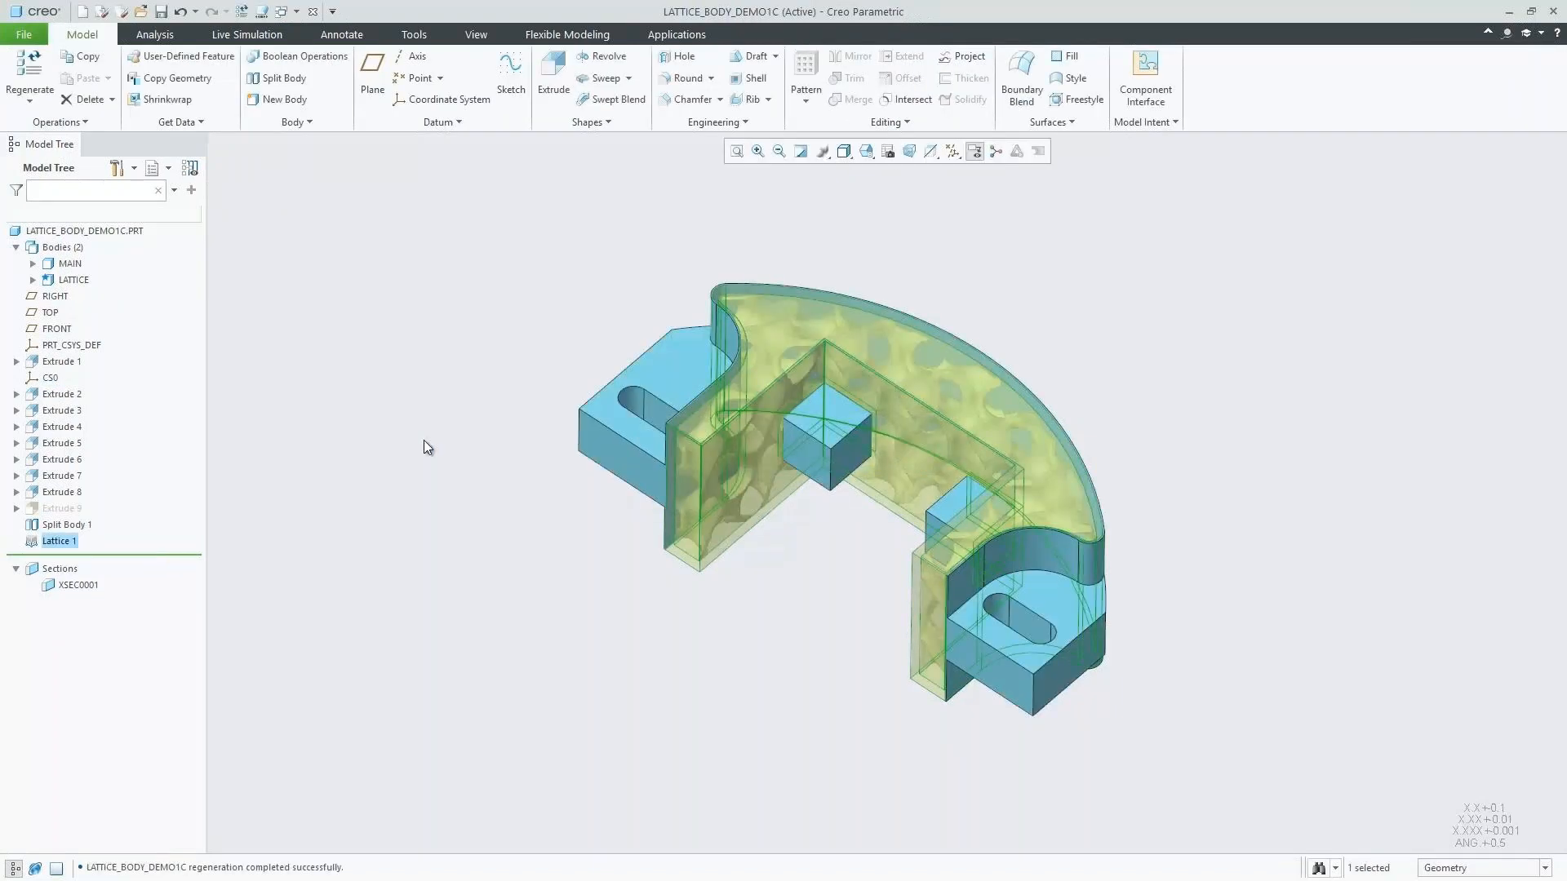
{"action": "left_click", "coordinate": [424, 447]}
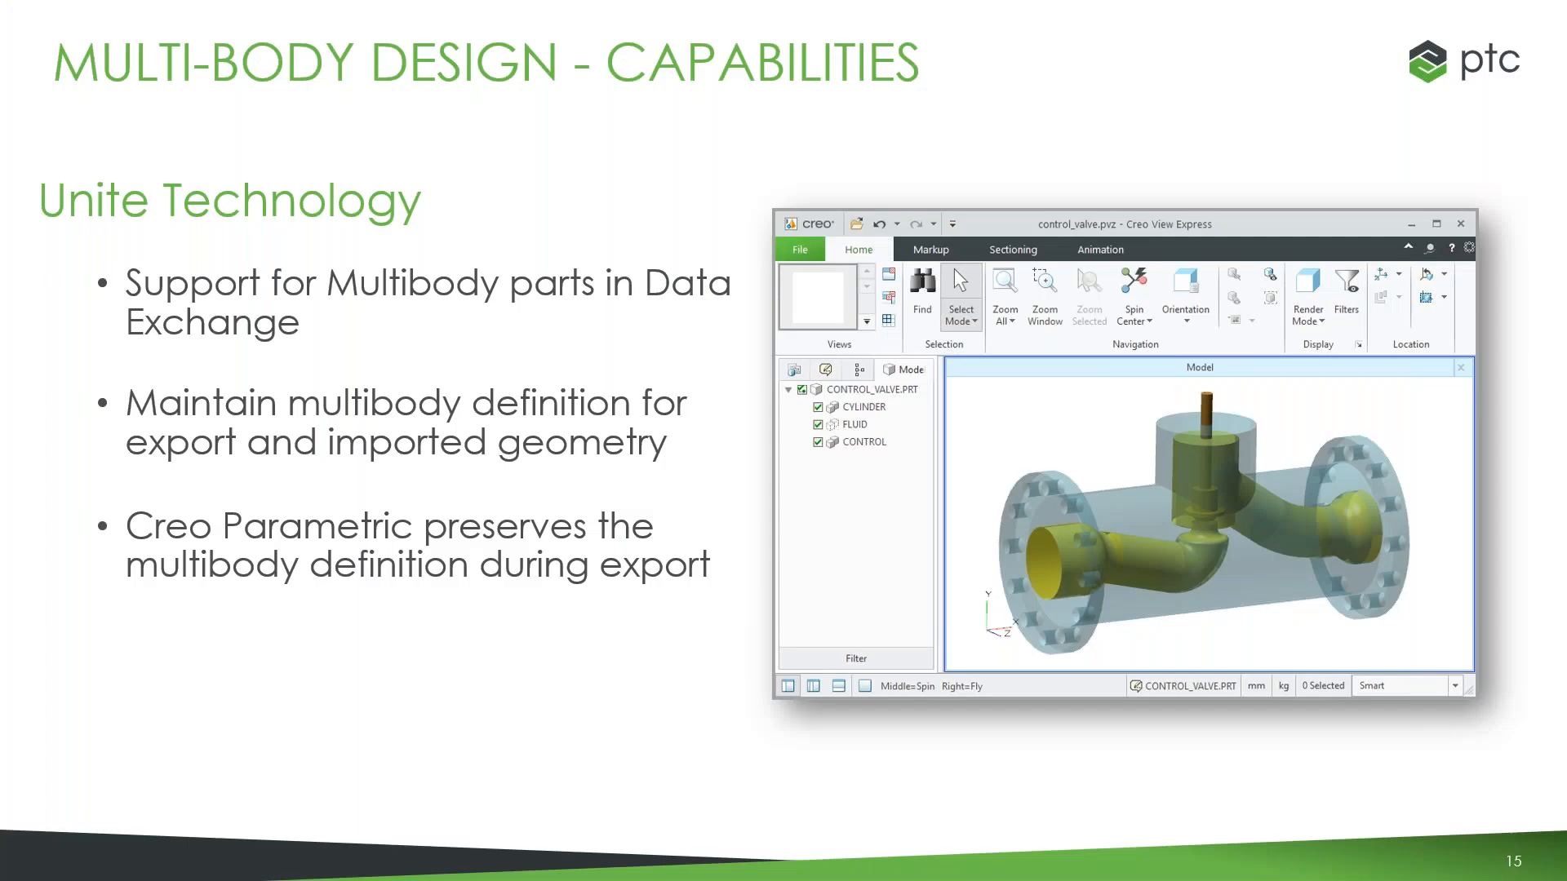
{"action": "left_click", "coordinate": [967, 846]}
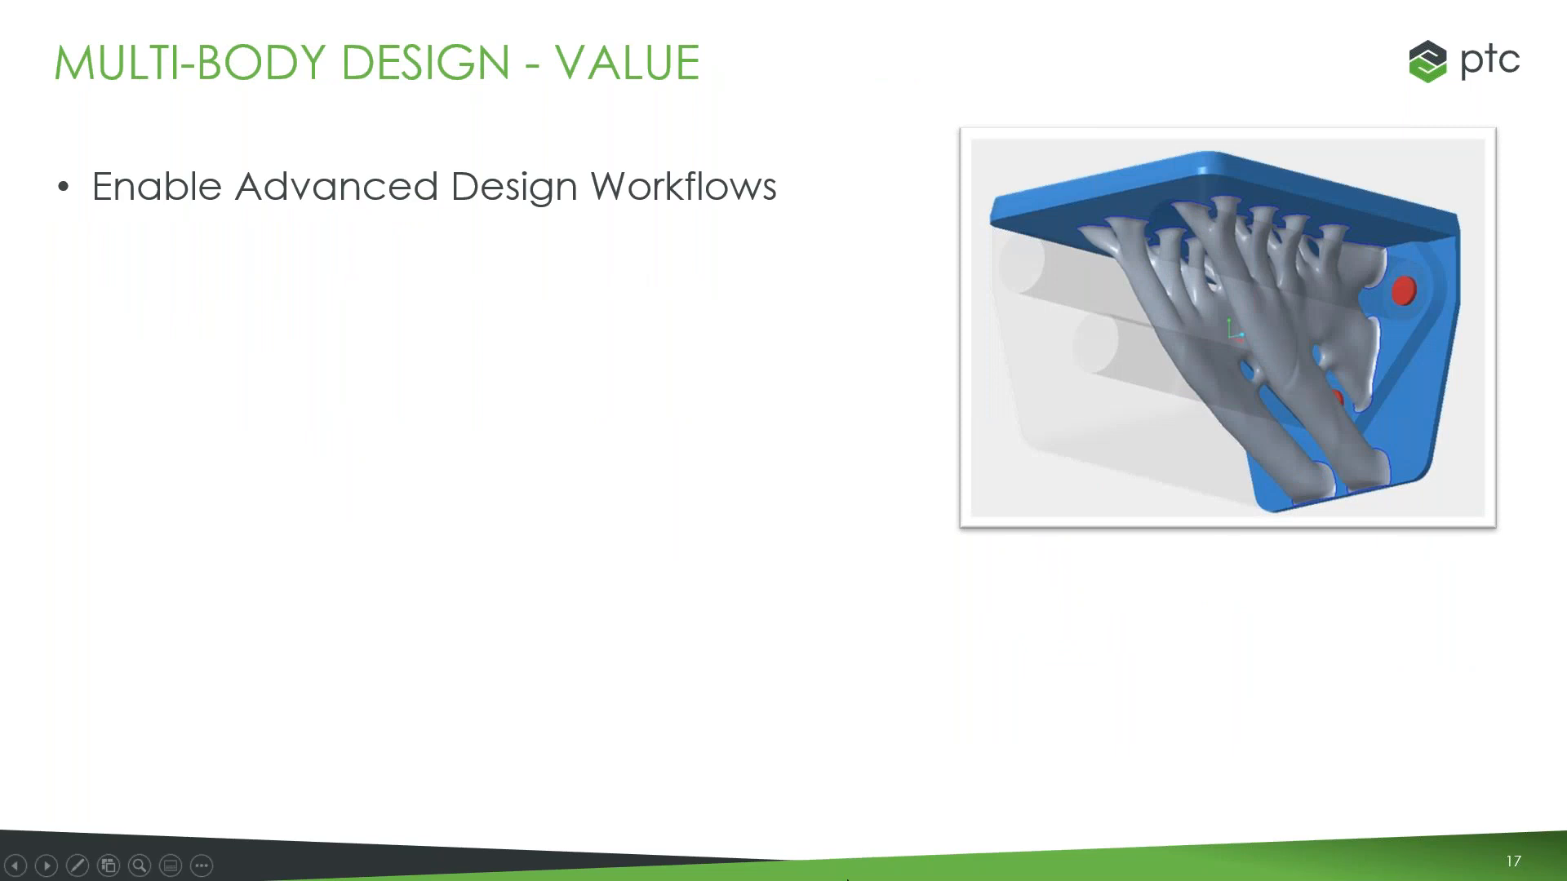